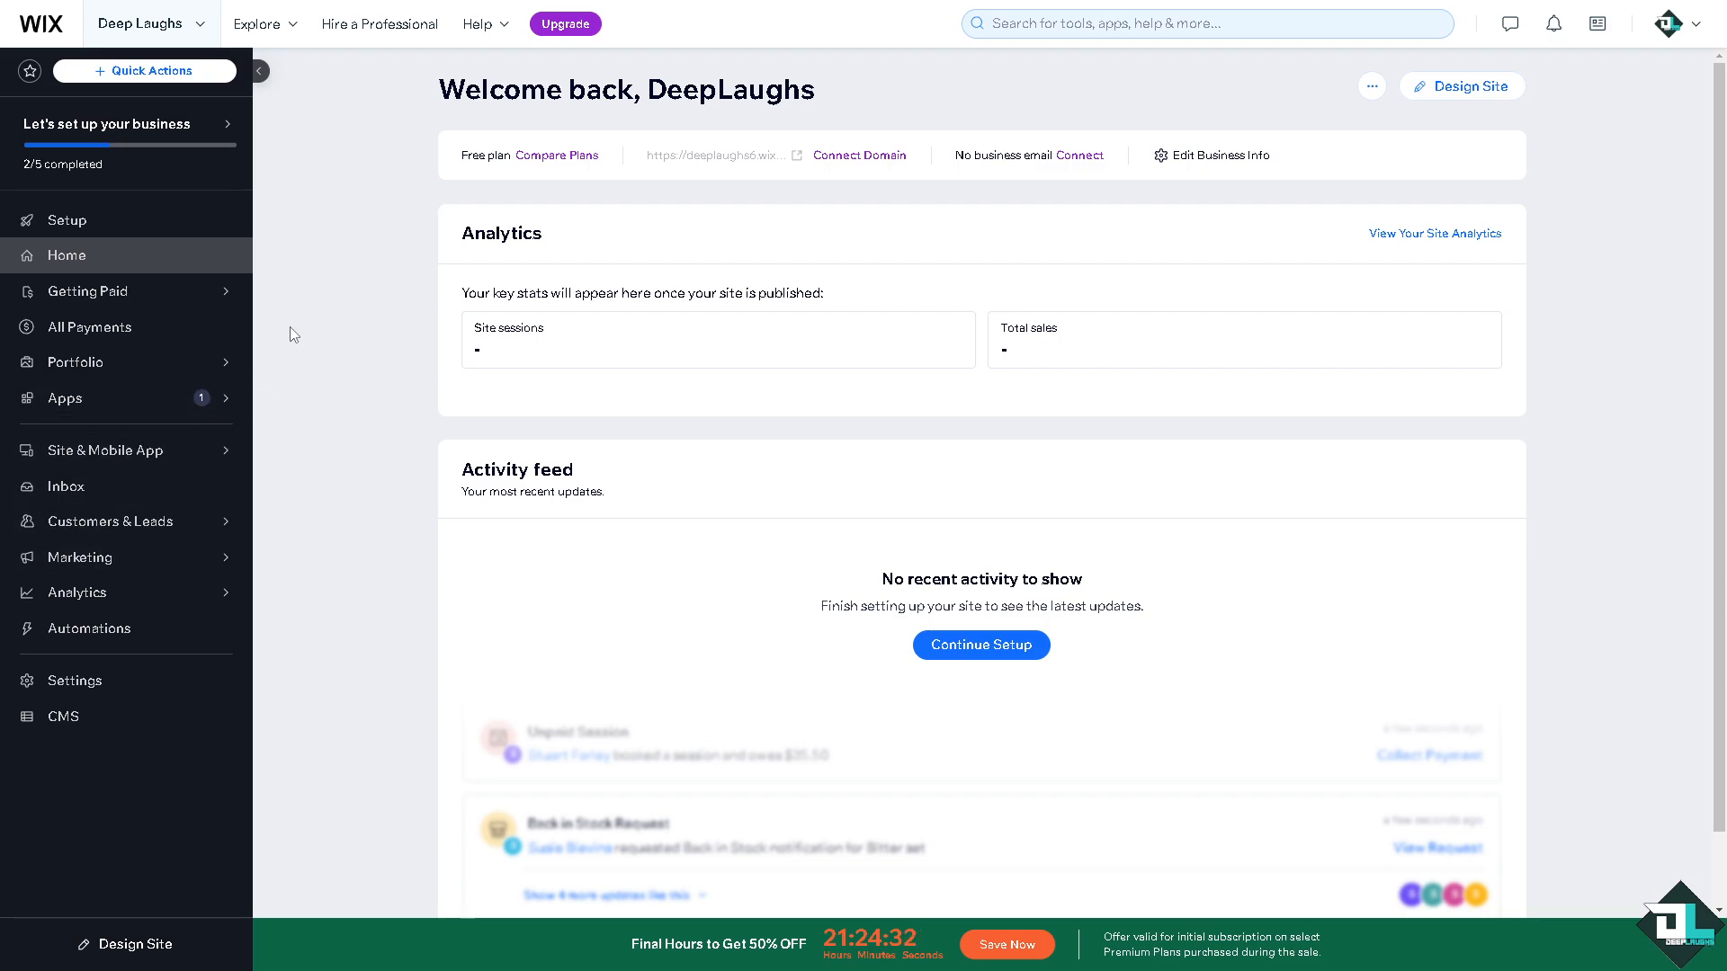
# Bring up the Getting Paid flyout submenu from the dashboard's left sidebar.
pyautogui.moveTo(88, 295)
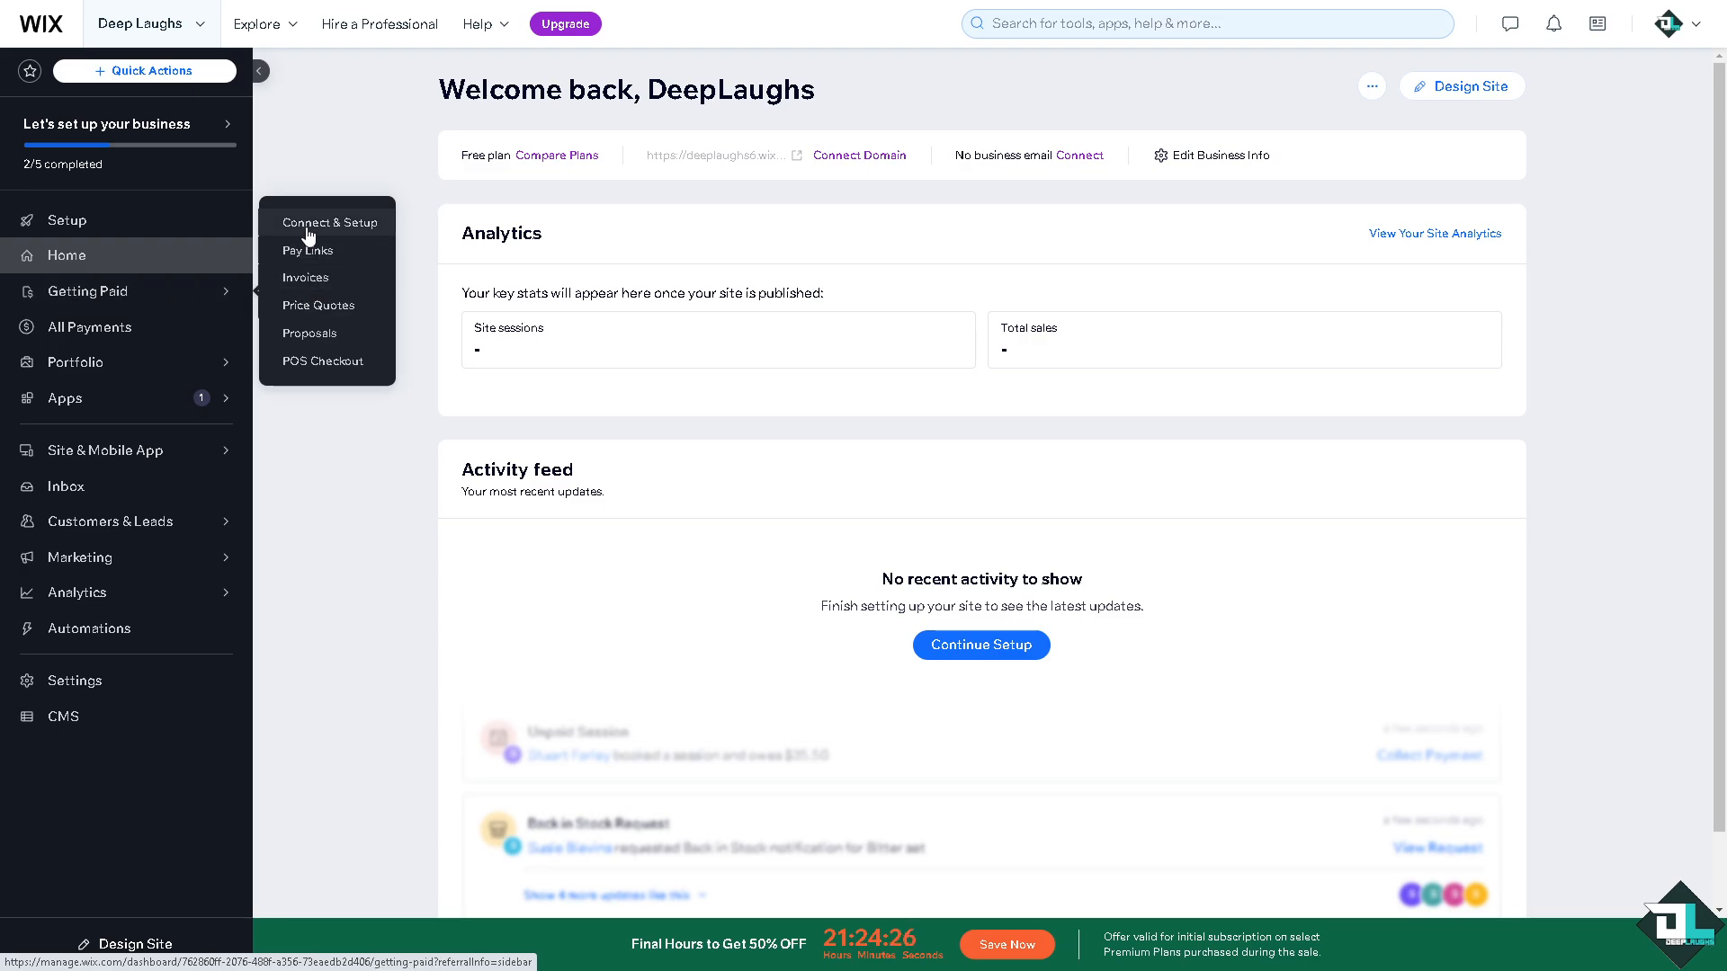
# Go to Invoices under Getting Paid and start the invoice setup with Get Started.
pyautogui.click(309, 281)
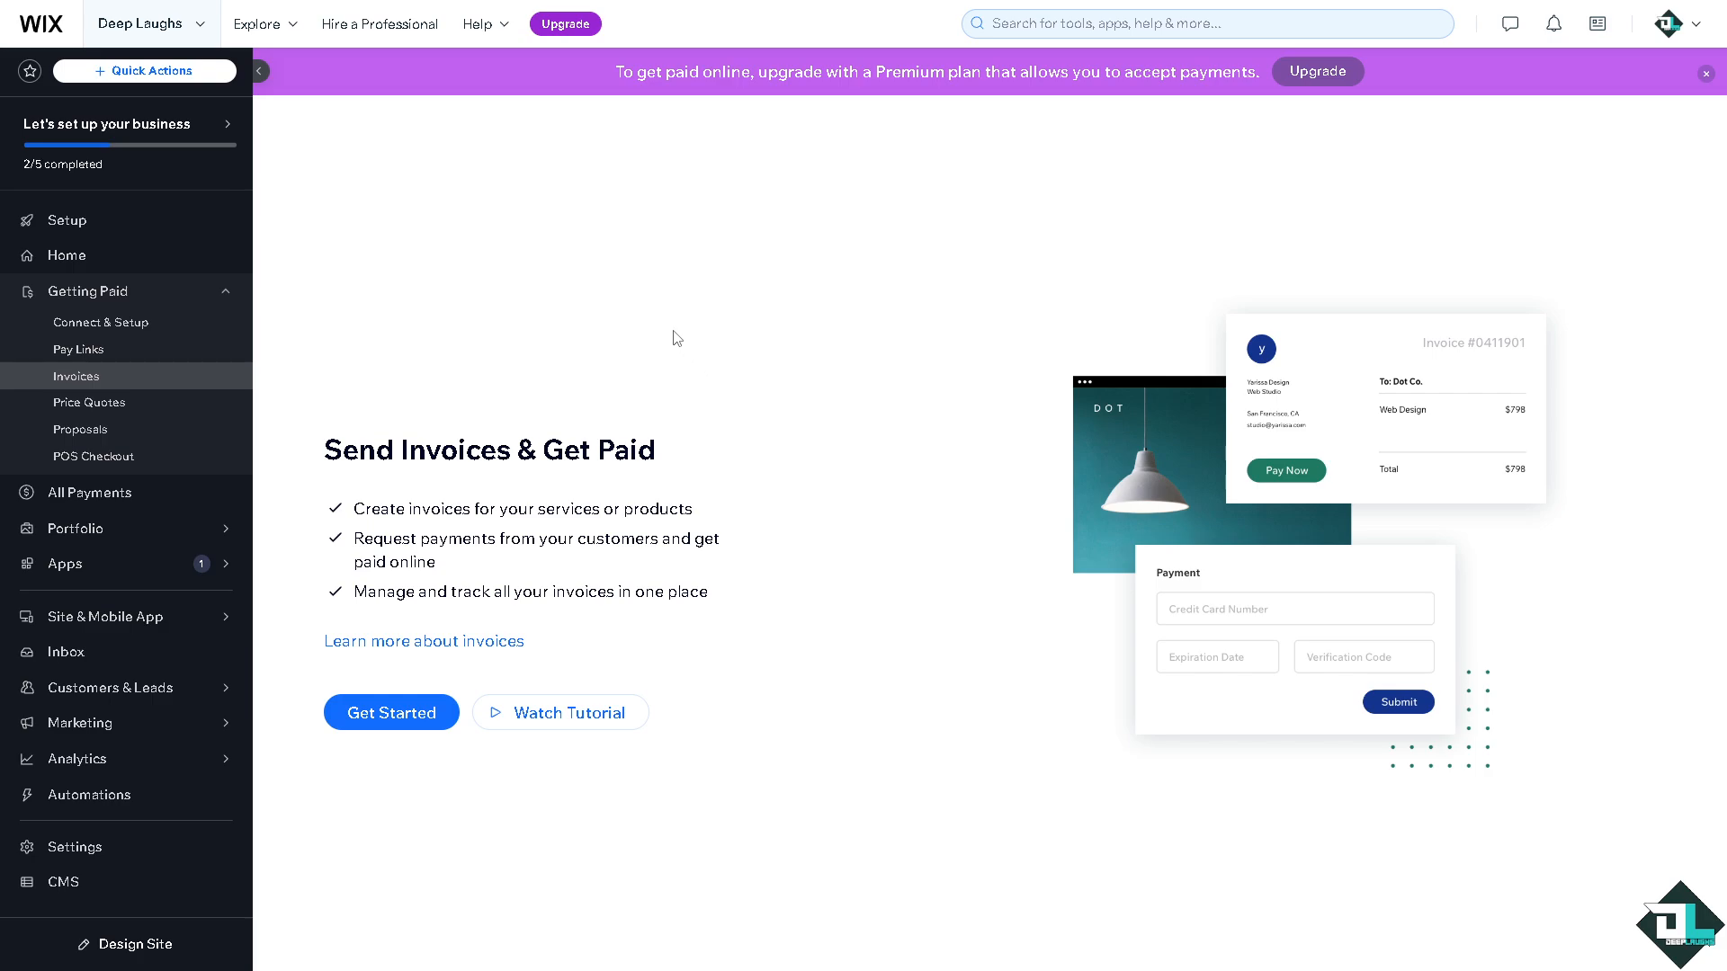
pyautogui.click(393, 715)
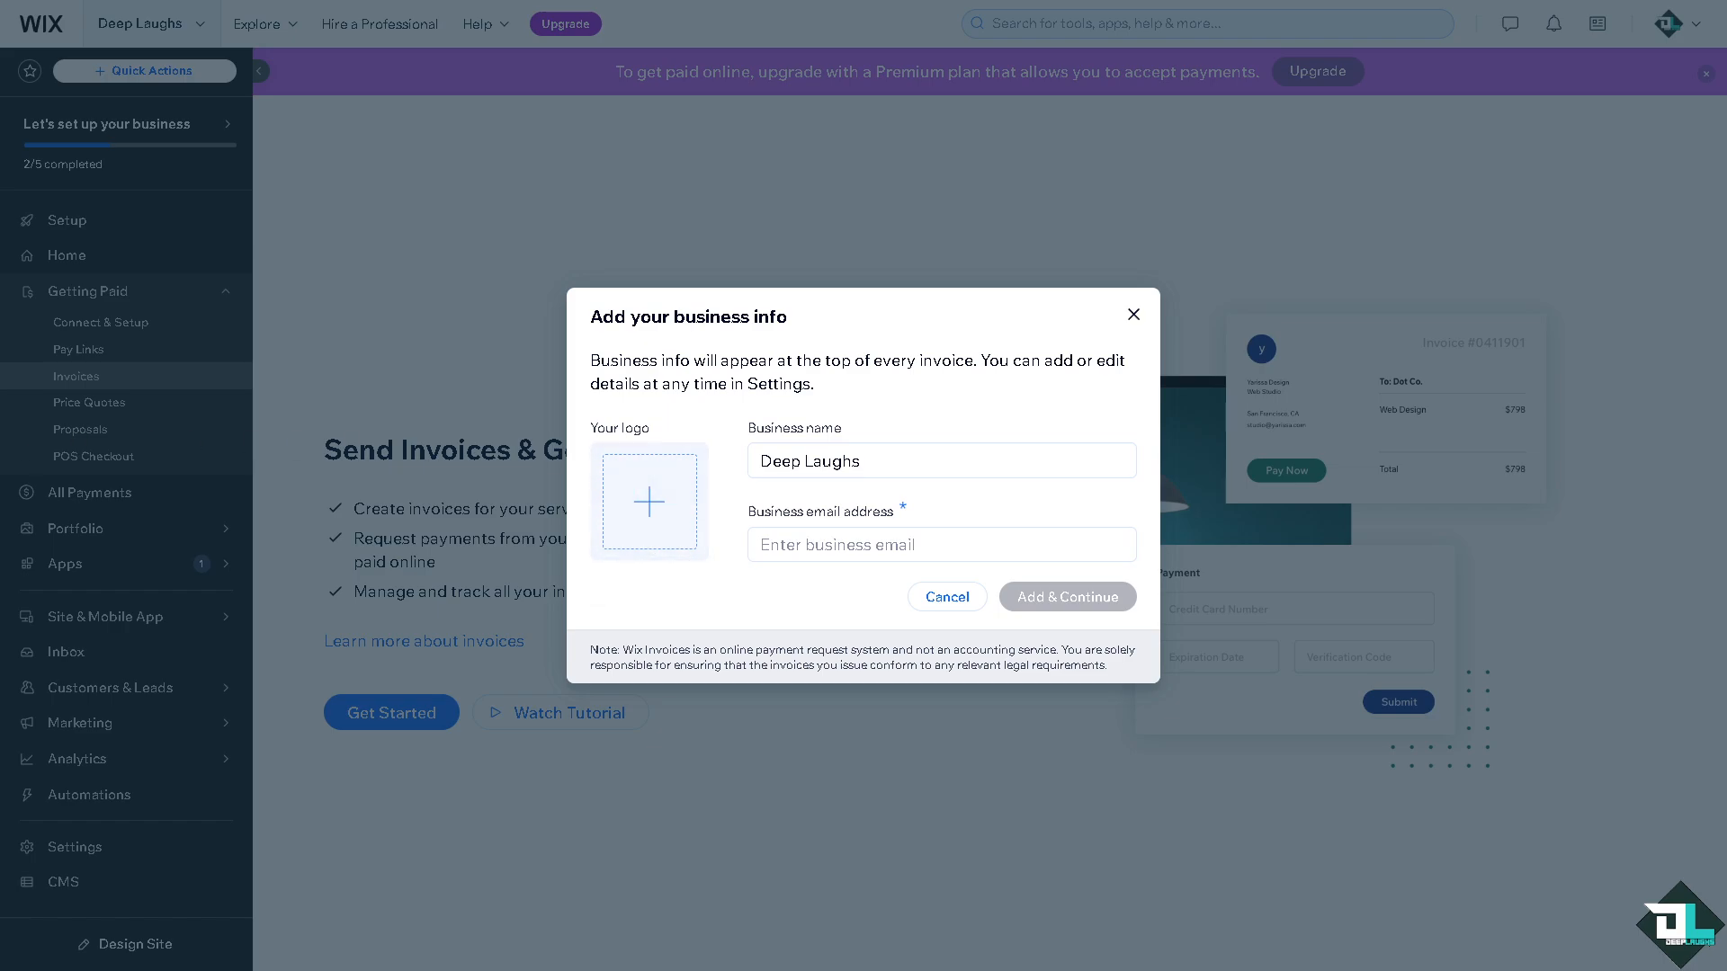
# Add DL thumbnail.png as the business logo, enter the business email, and continue to a new invoice.
pyautogui.click(668, 526)
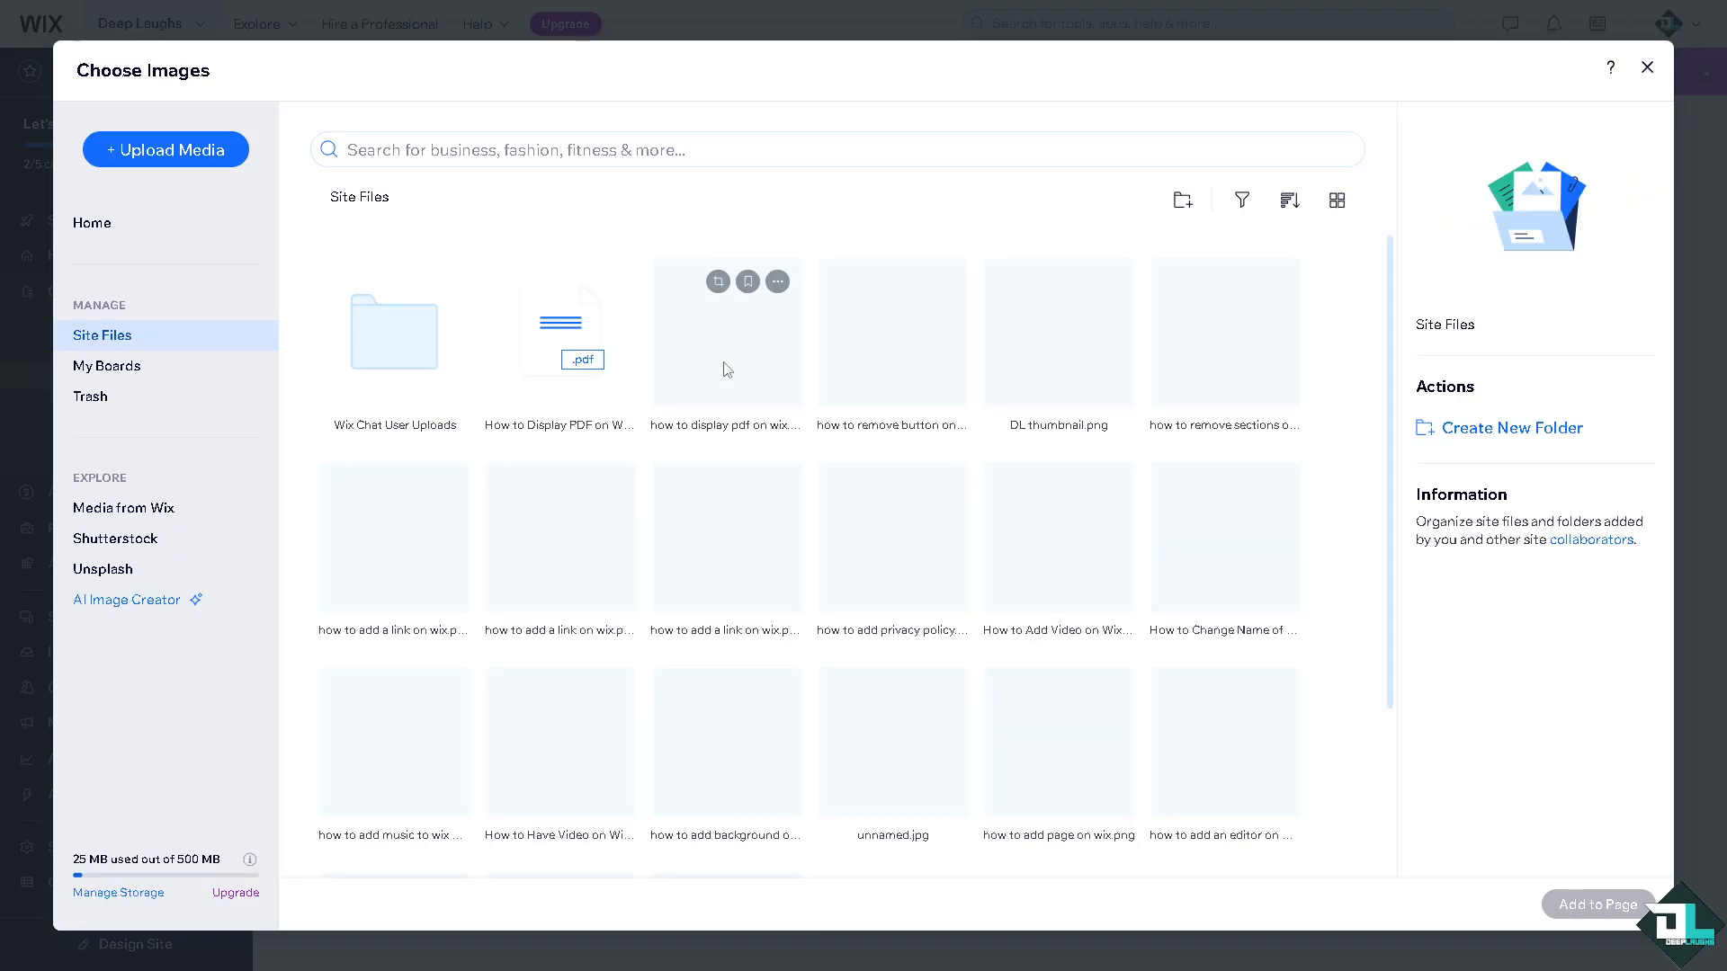
pyautogui.click(1059, 342)
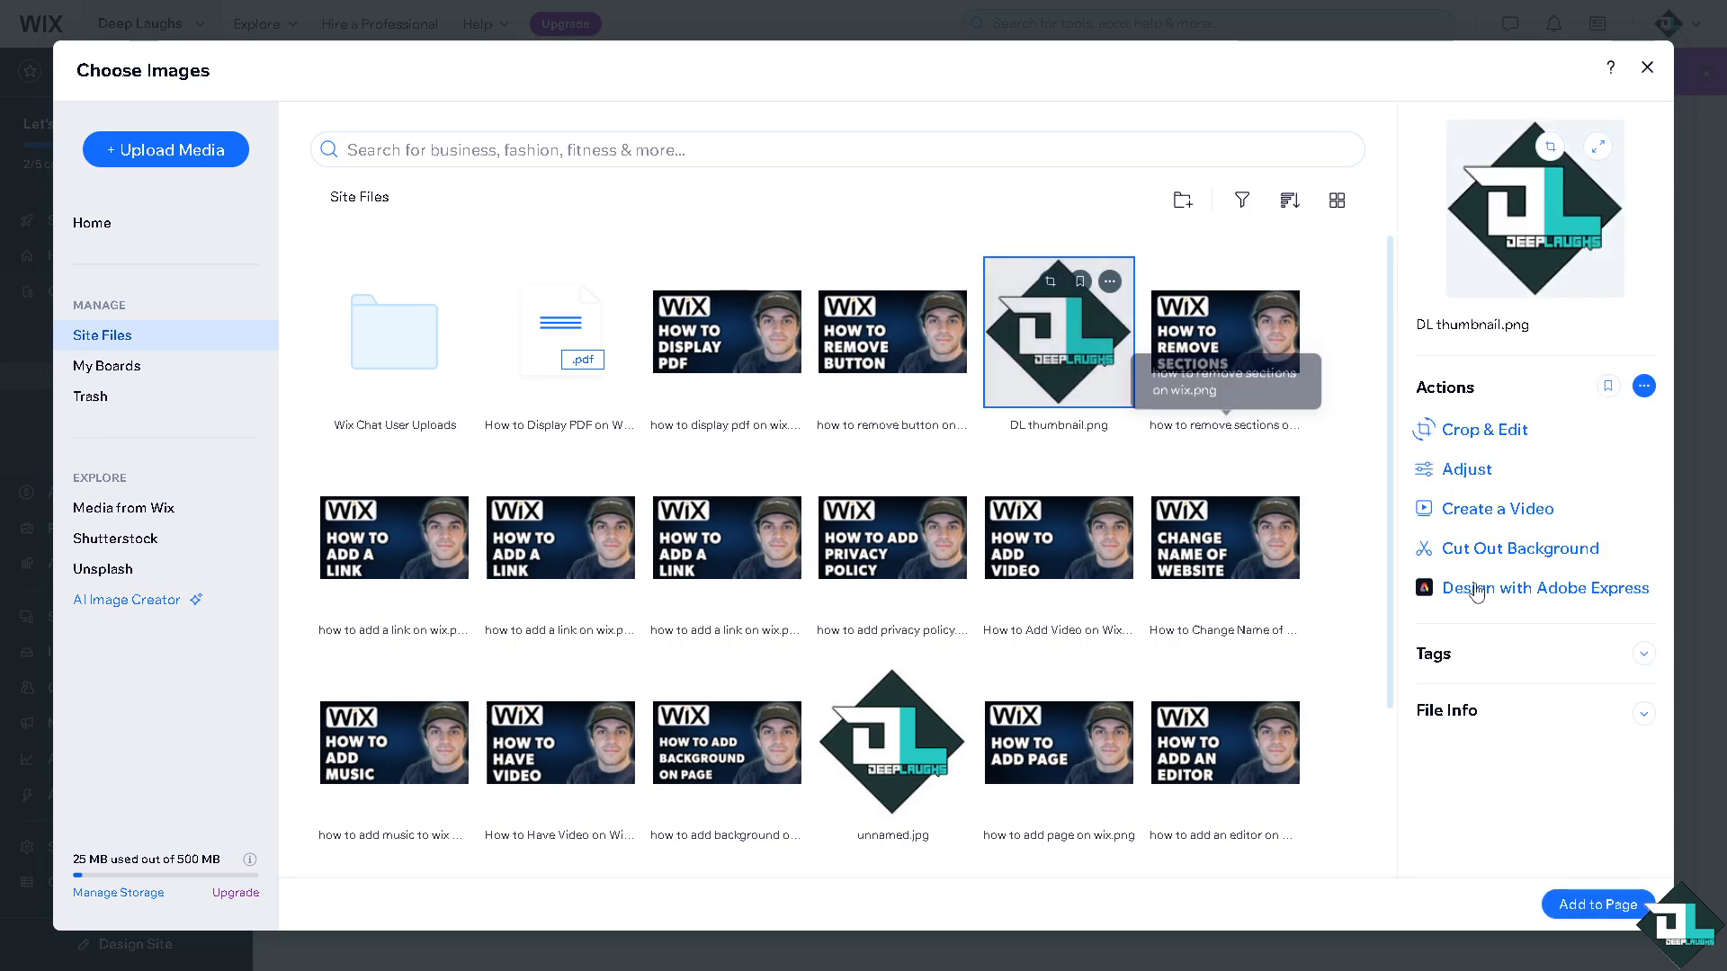
pyautogui.click(1599, 904)
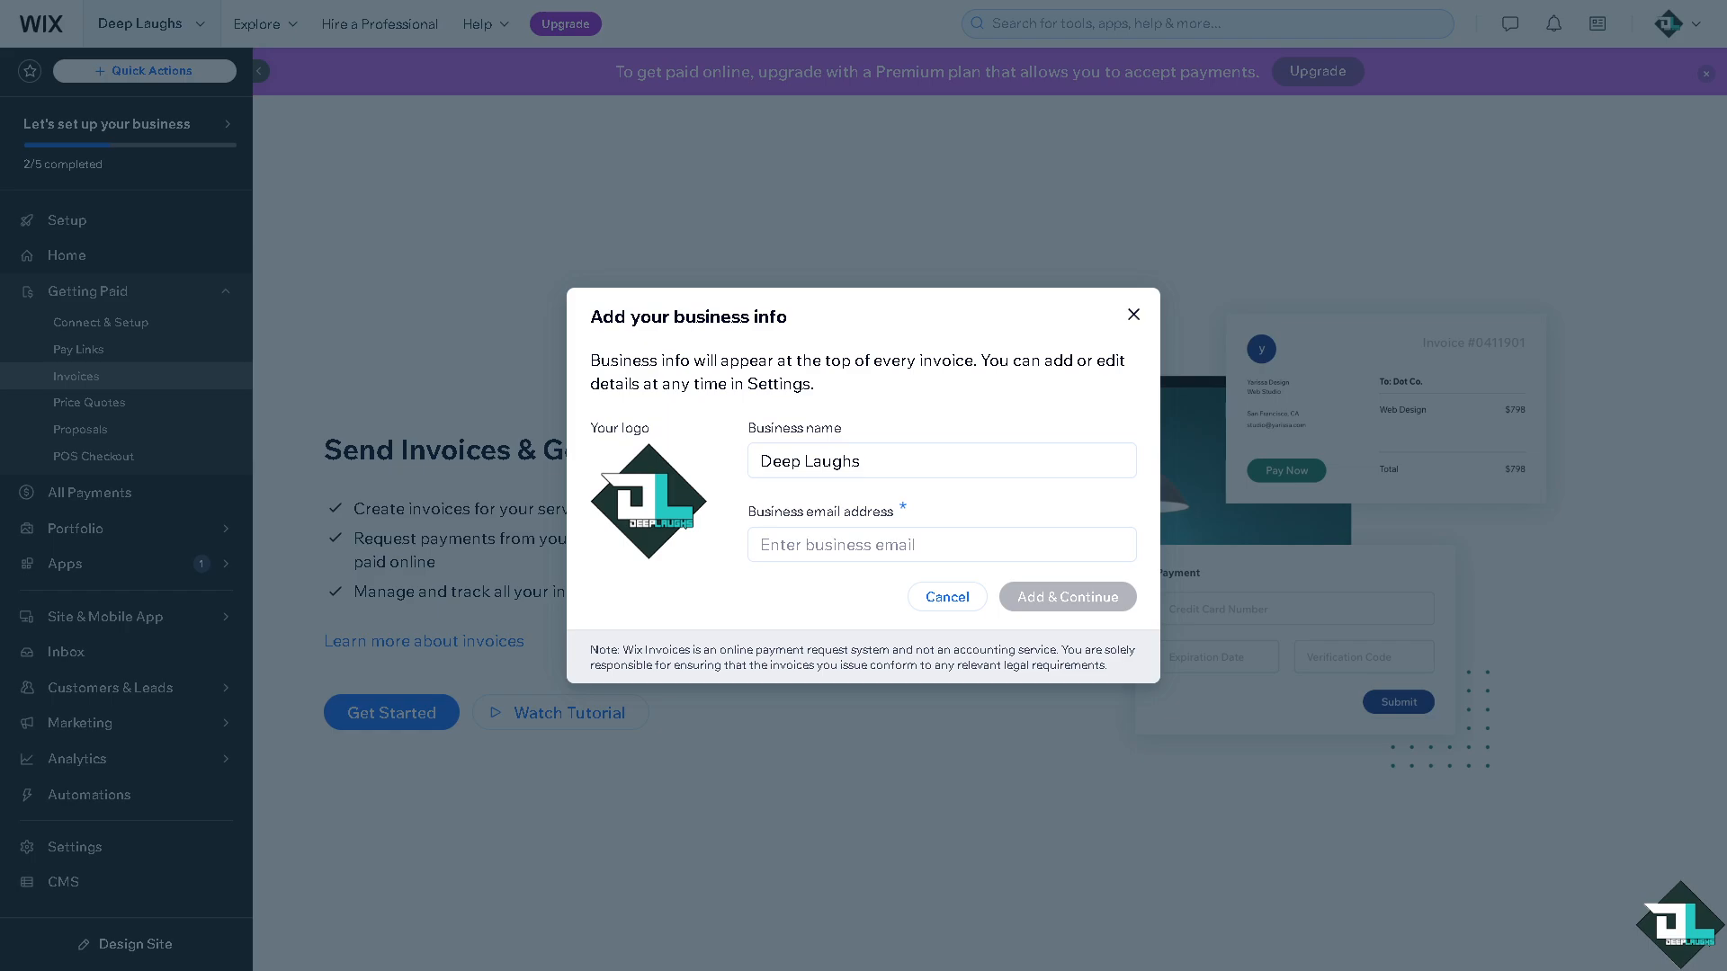
pyautogui.click(811, 548)
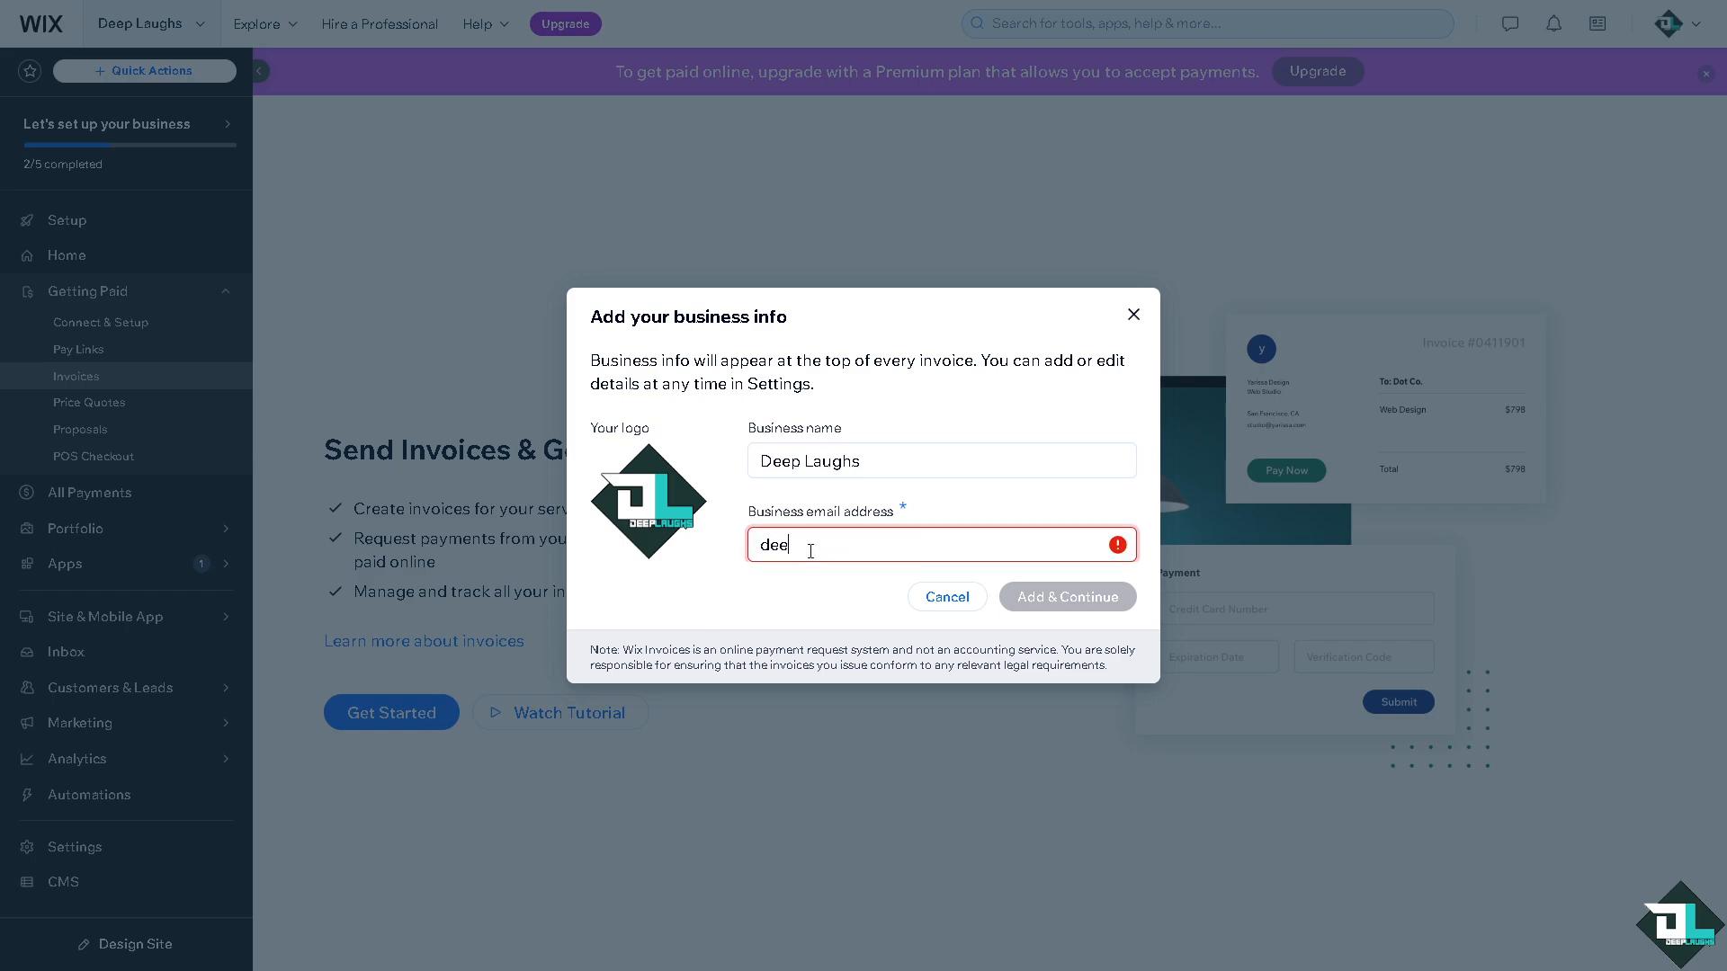
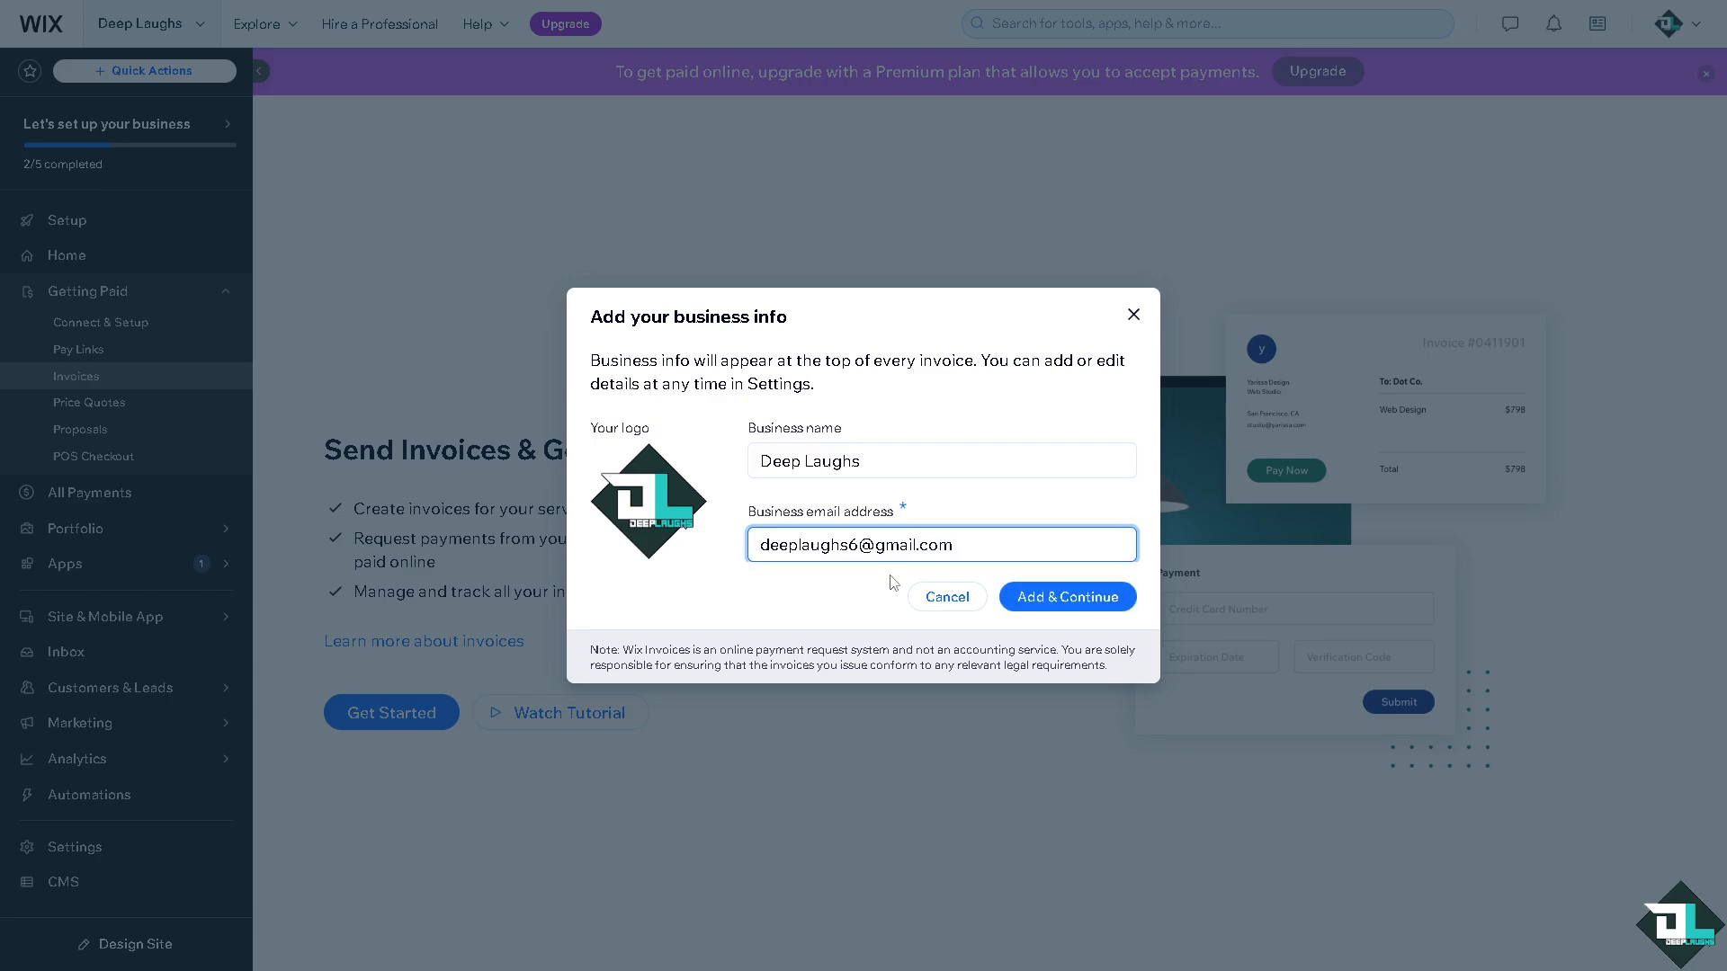
pyautogui.click(1124, 604)
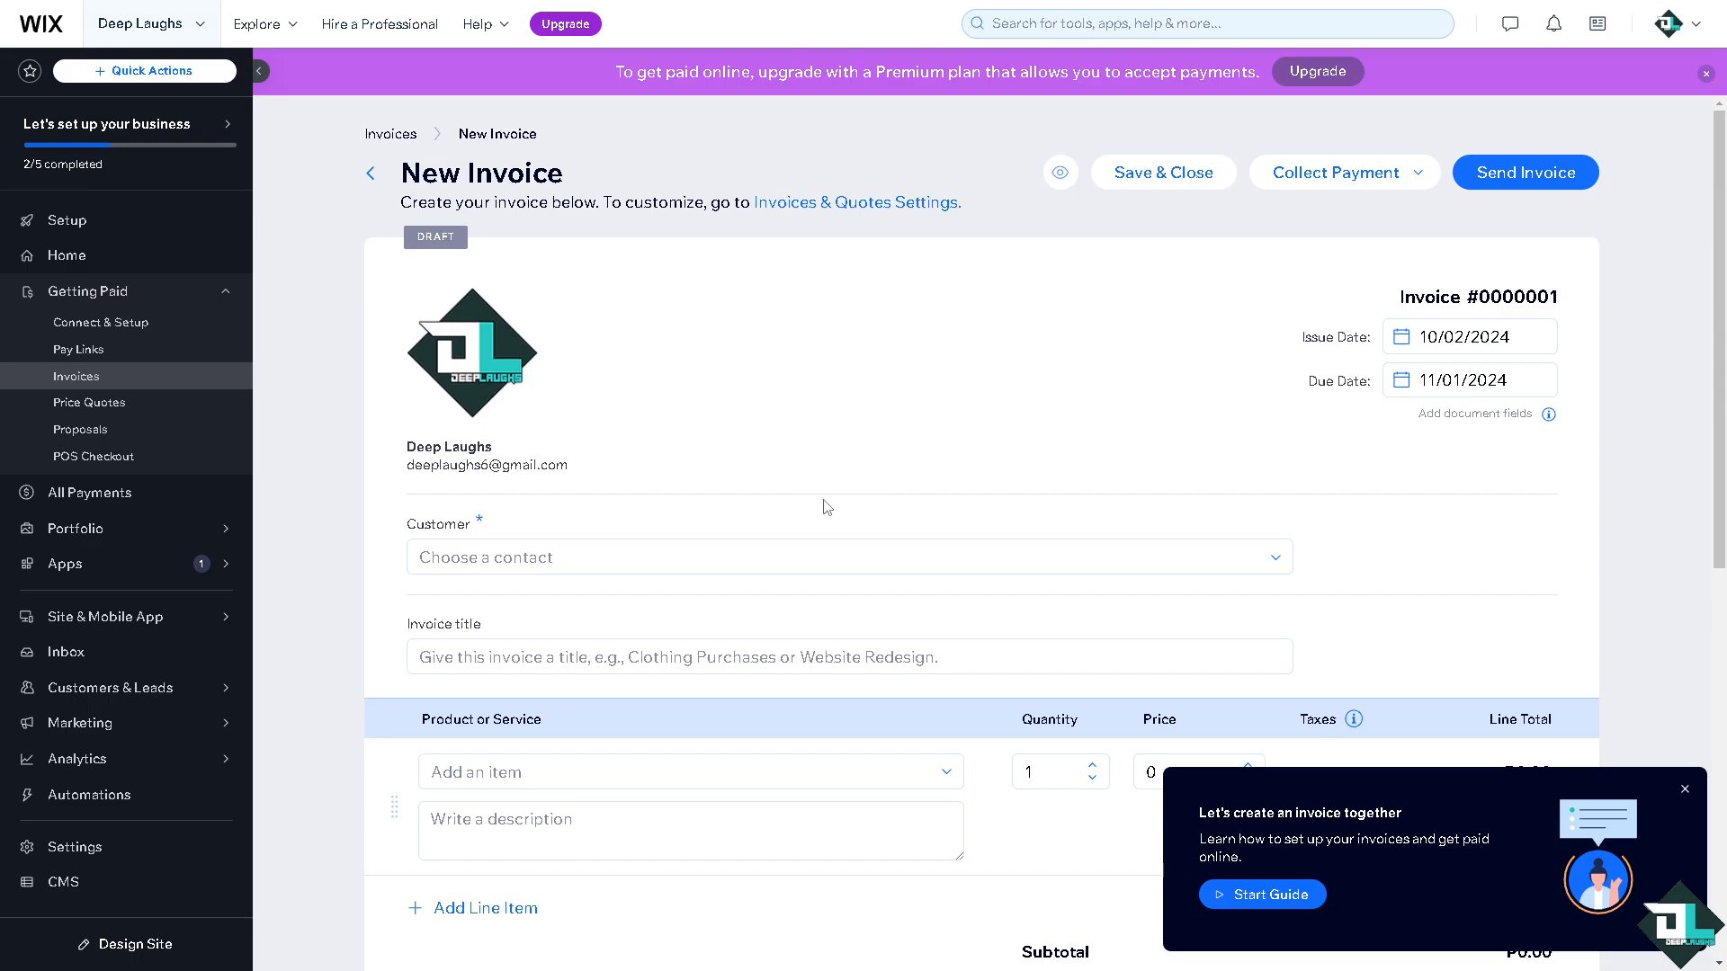
# Create a new customer contact, enter the contact's email, and mark it Subscribed.
pyautogui.click(809, 550)
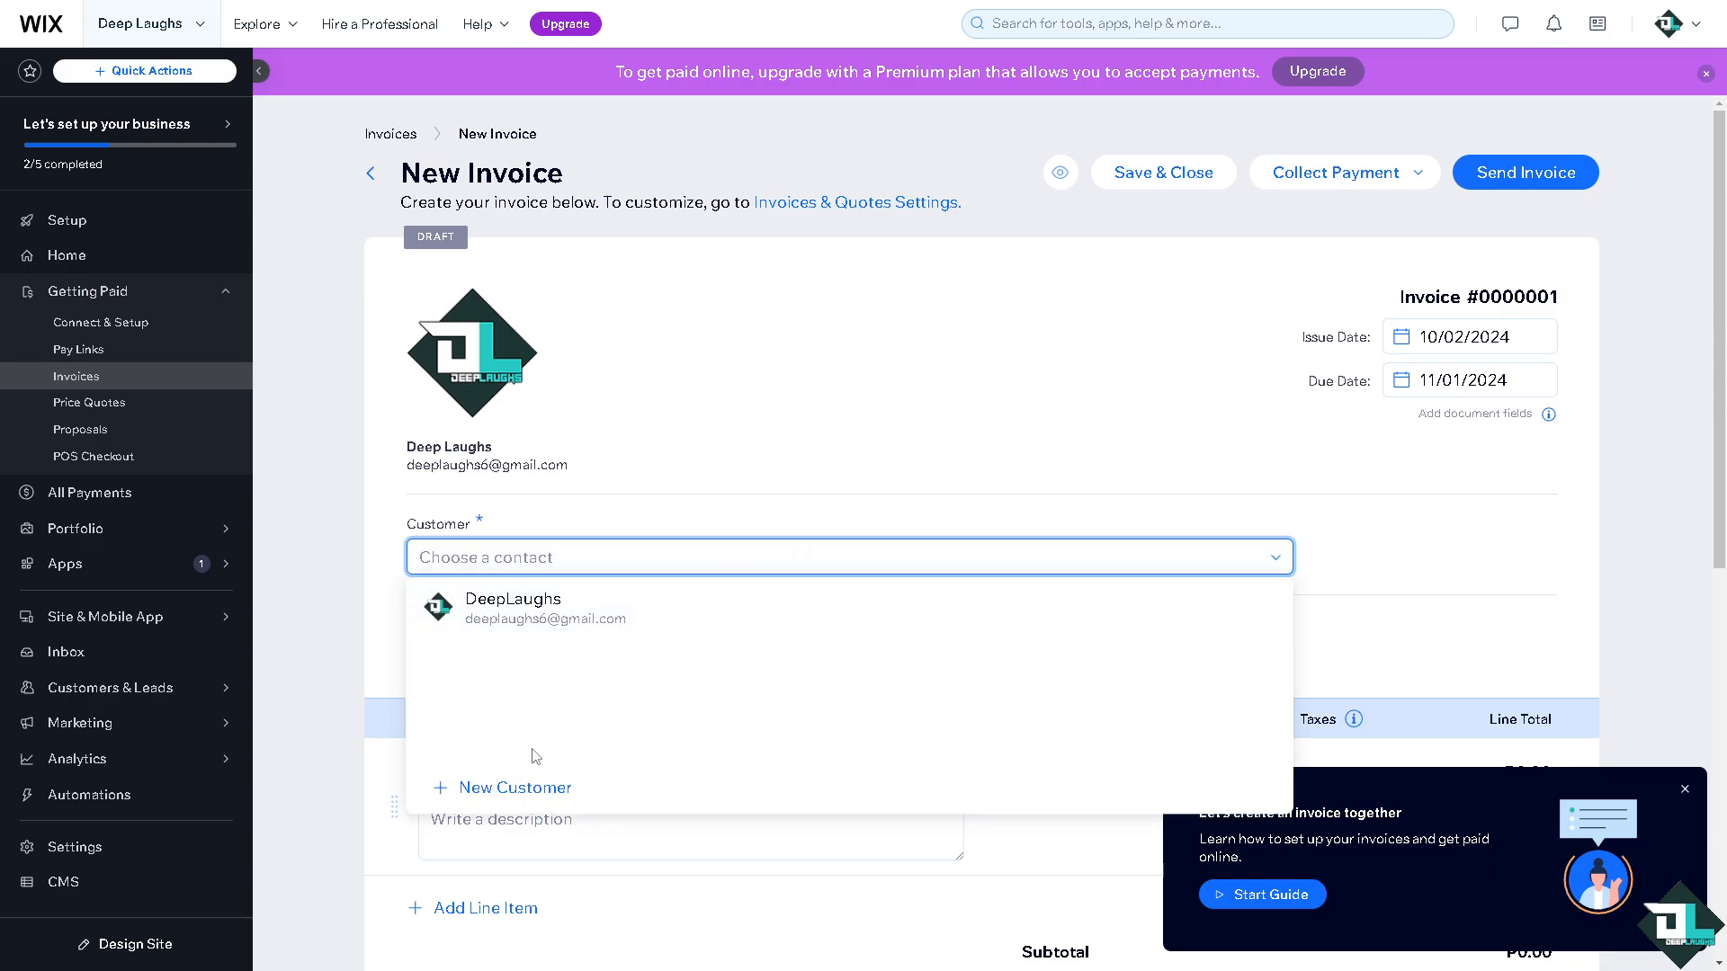
pyautogui.click(509, 787)
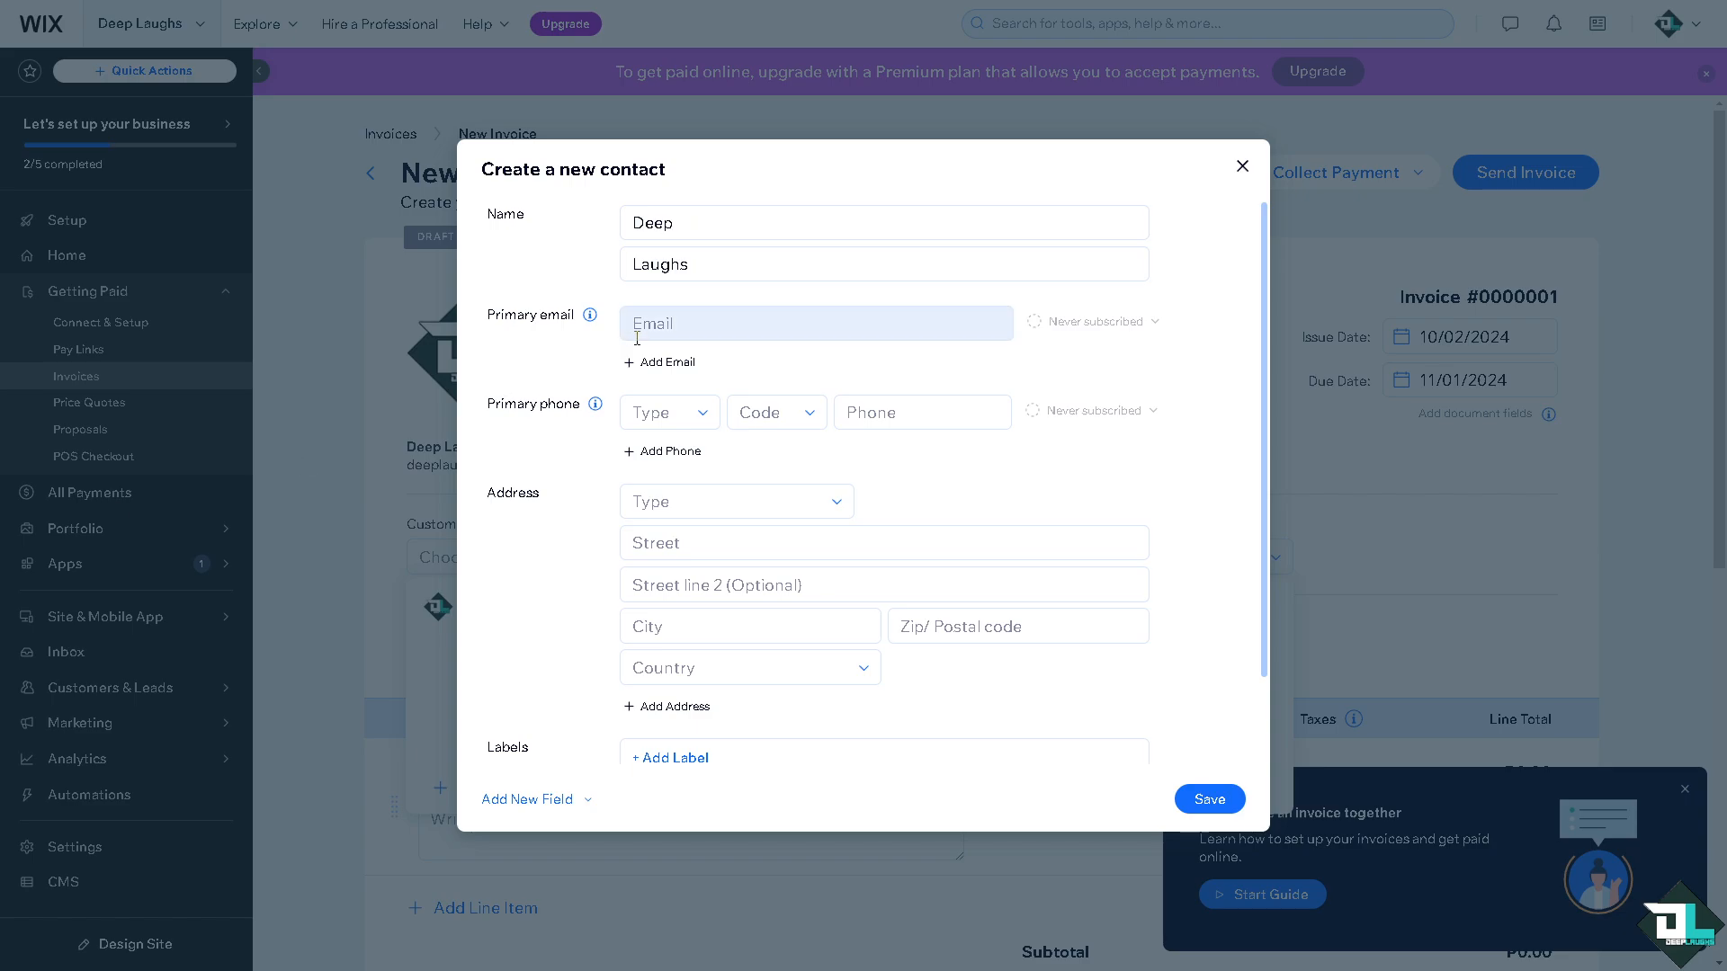
pyautogui.click(705, 328)
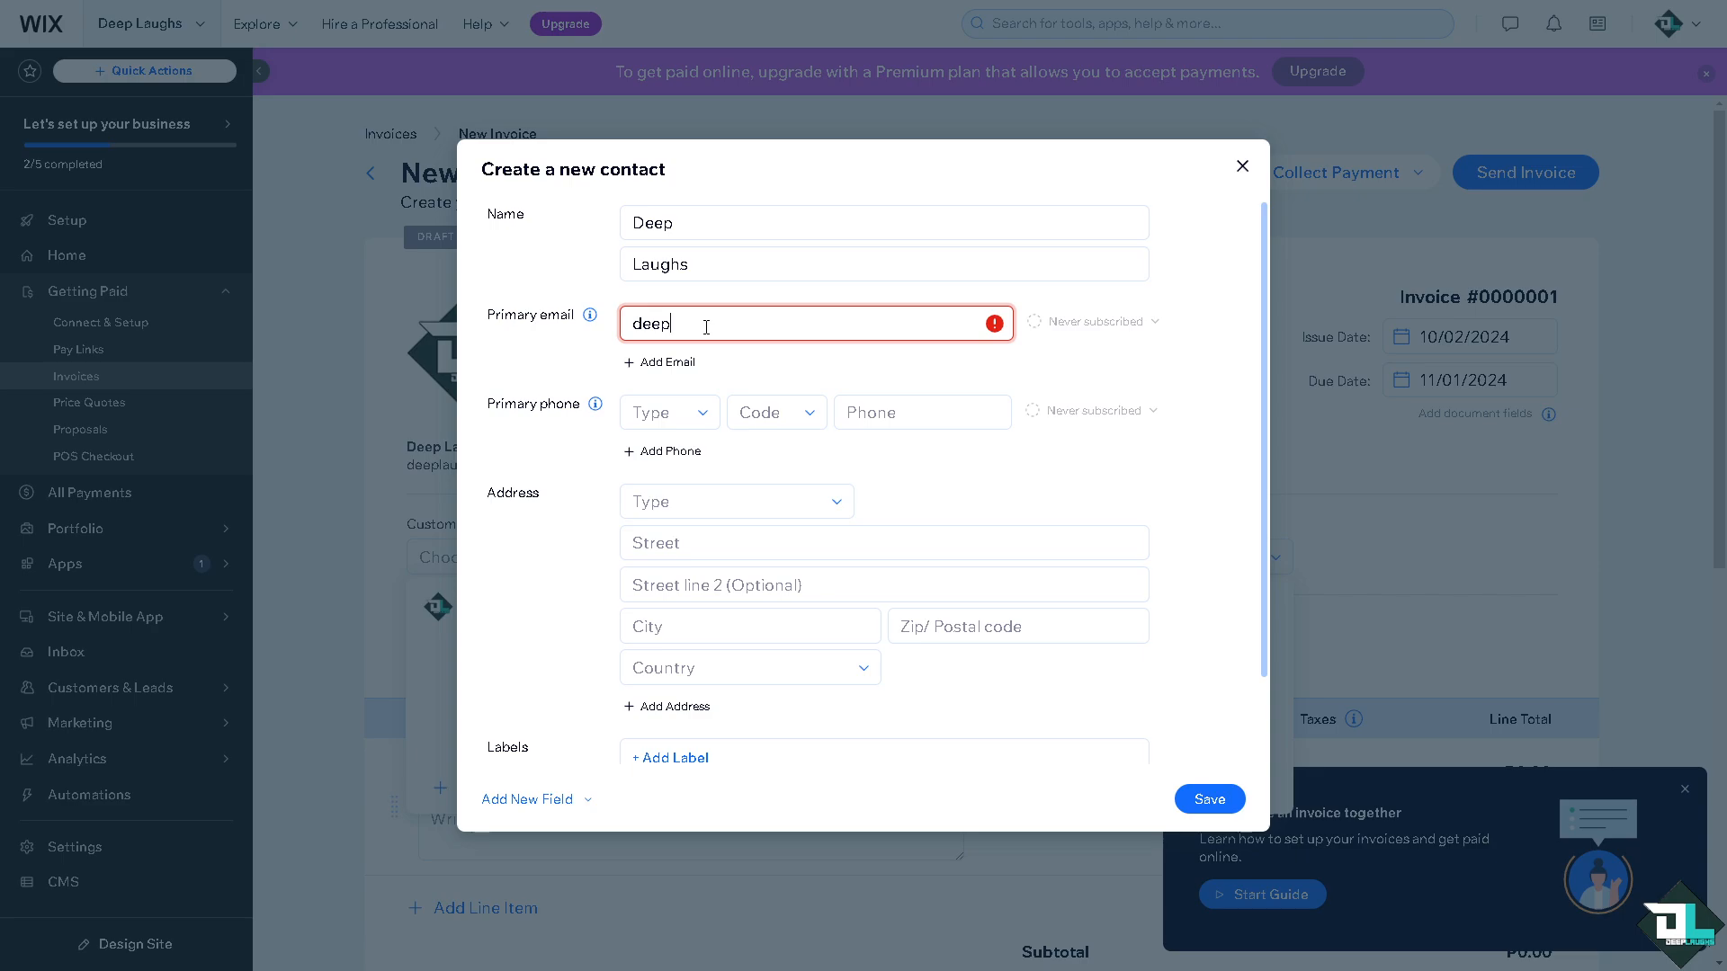
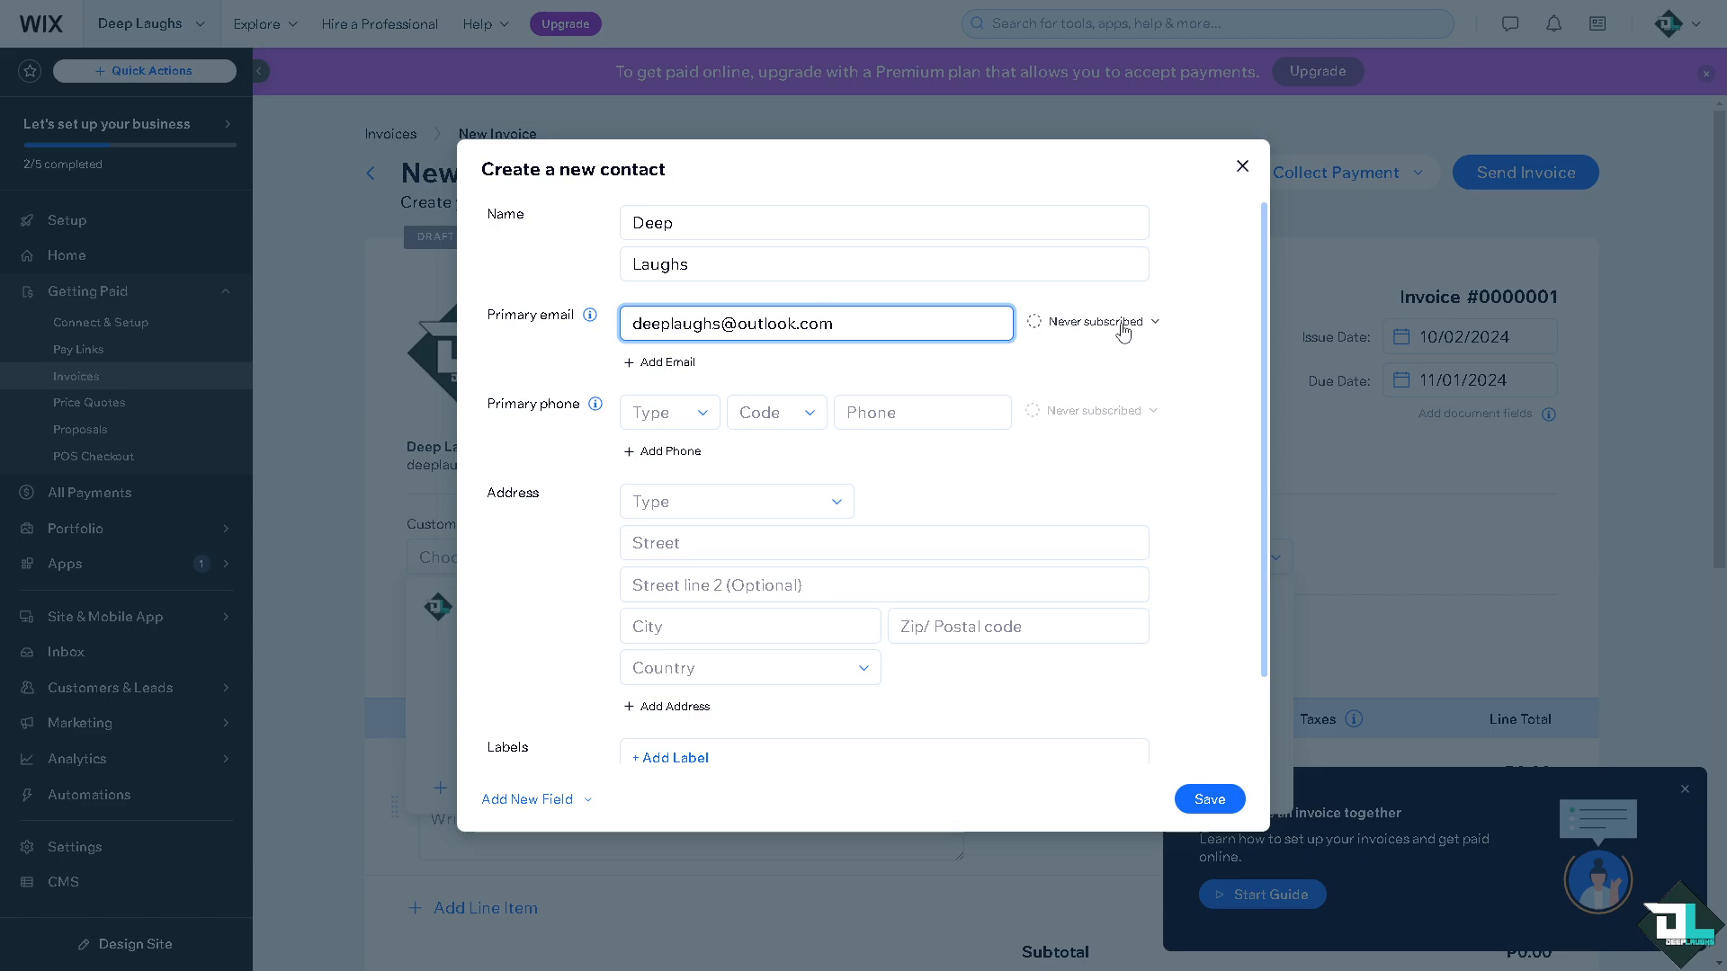
pyautogui.click(1124, 325)
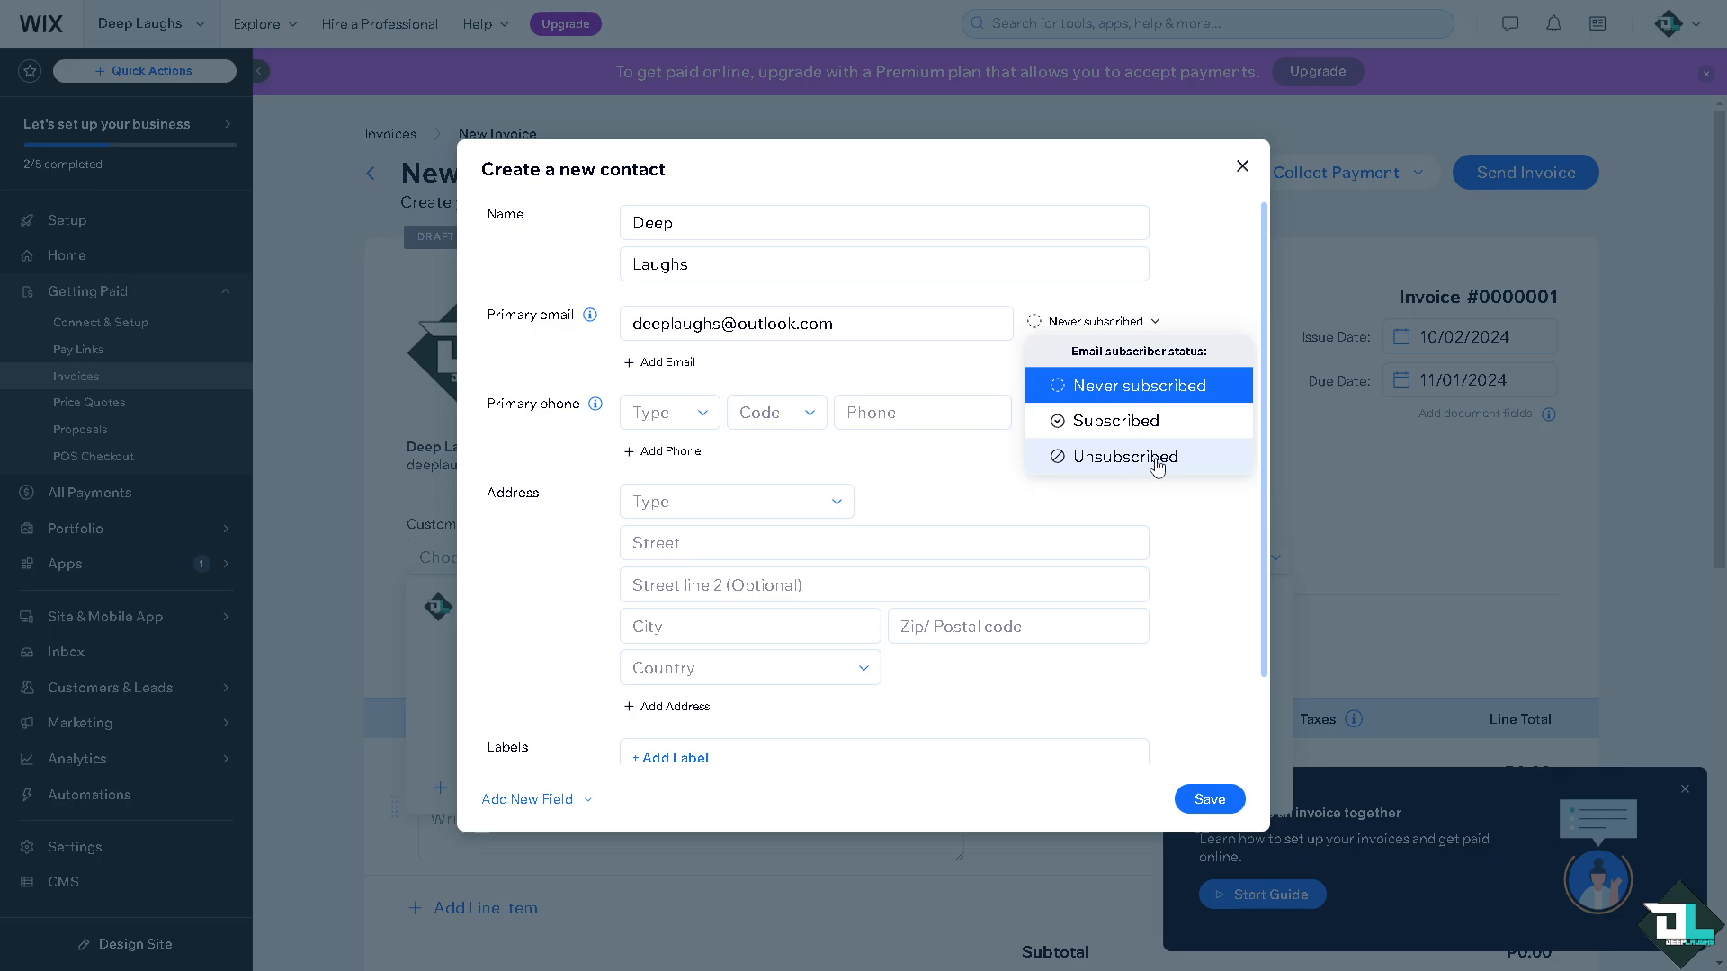
pyautogui.click(1125, 423)
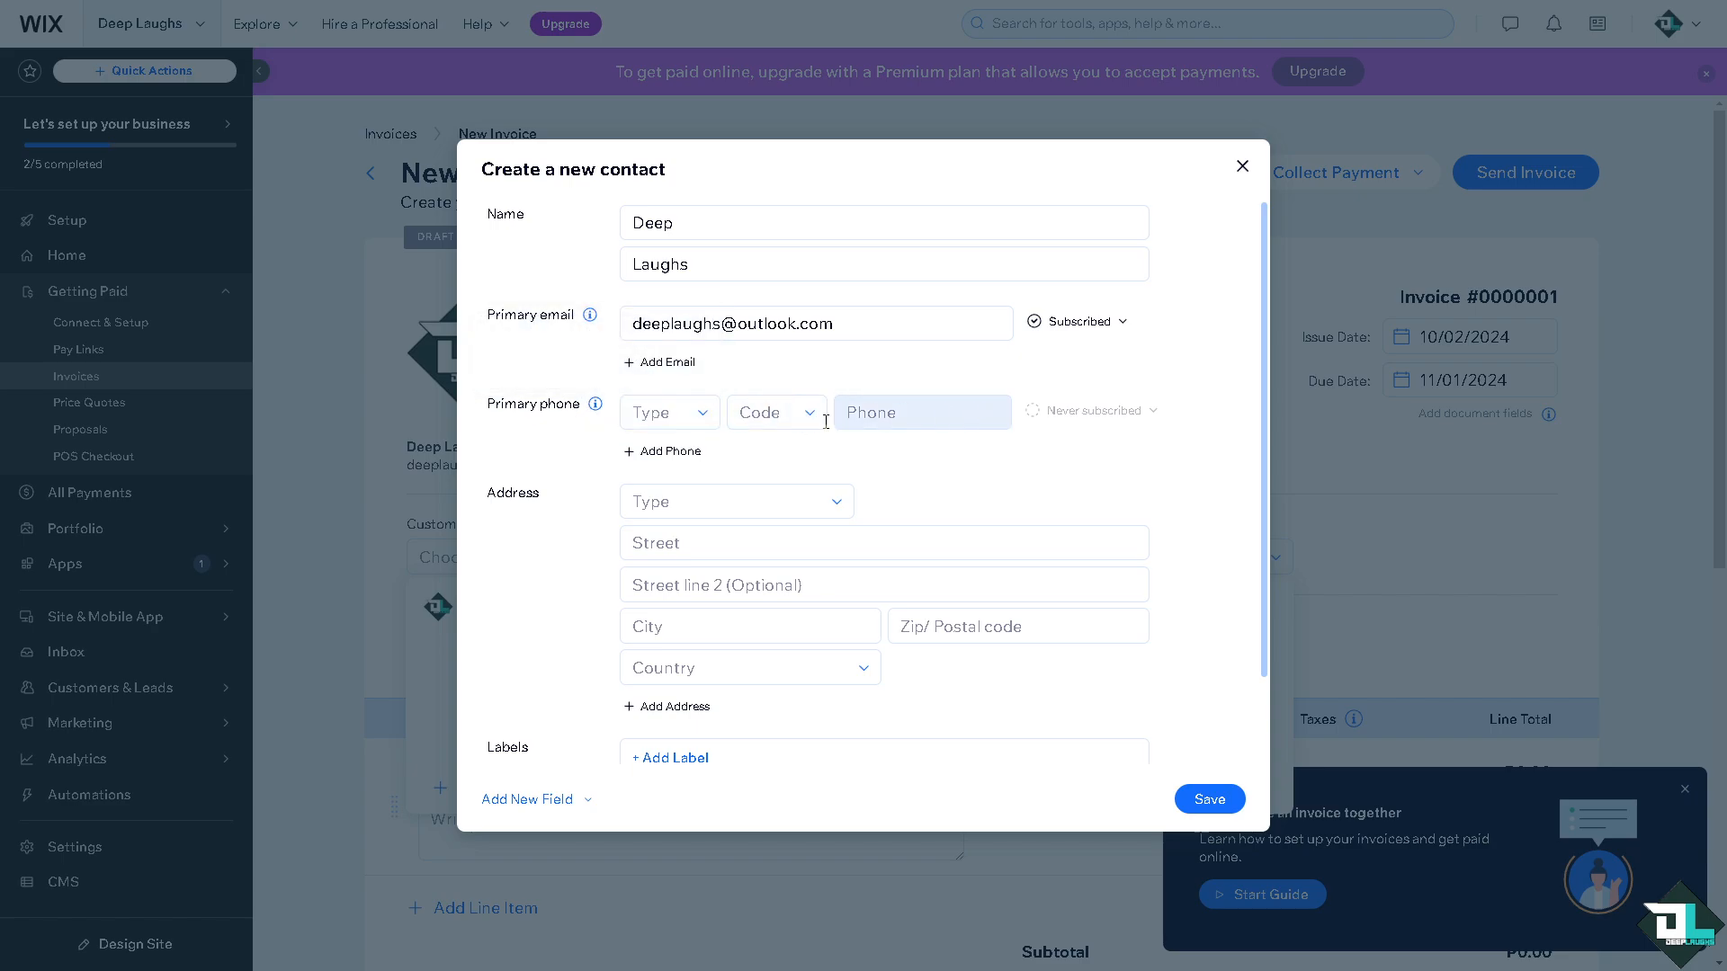
# Check the Assignee, Labels and extra field options unchanged, then save the Deep Laughs contact.
pyautogui.scroll(-1, 589, 567)
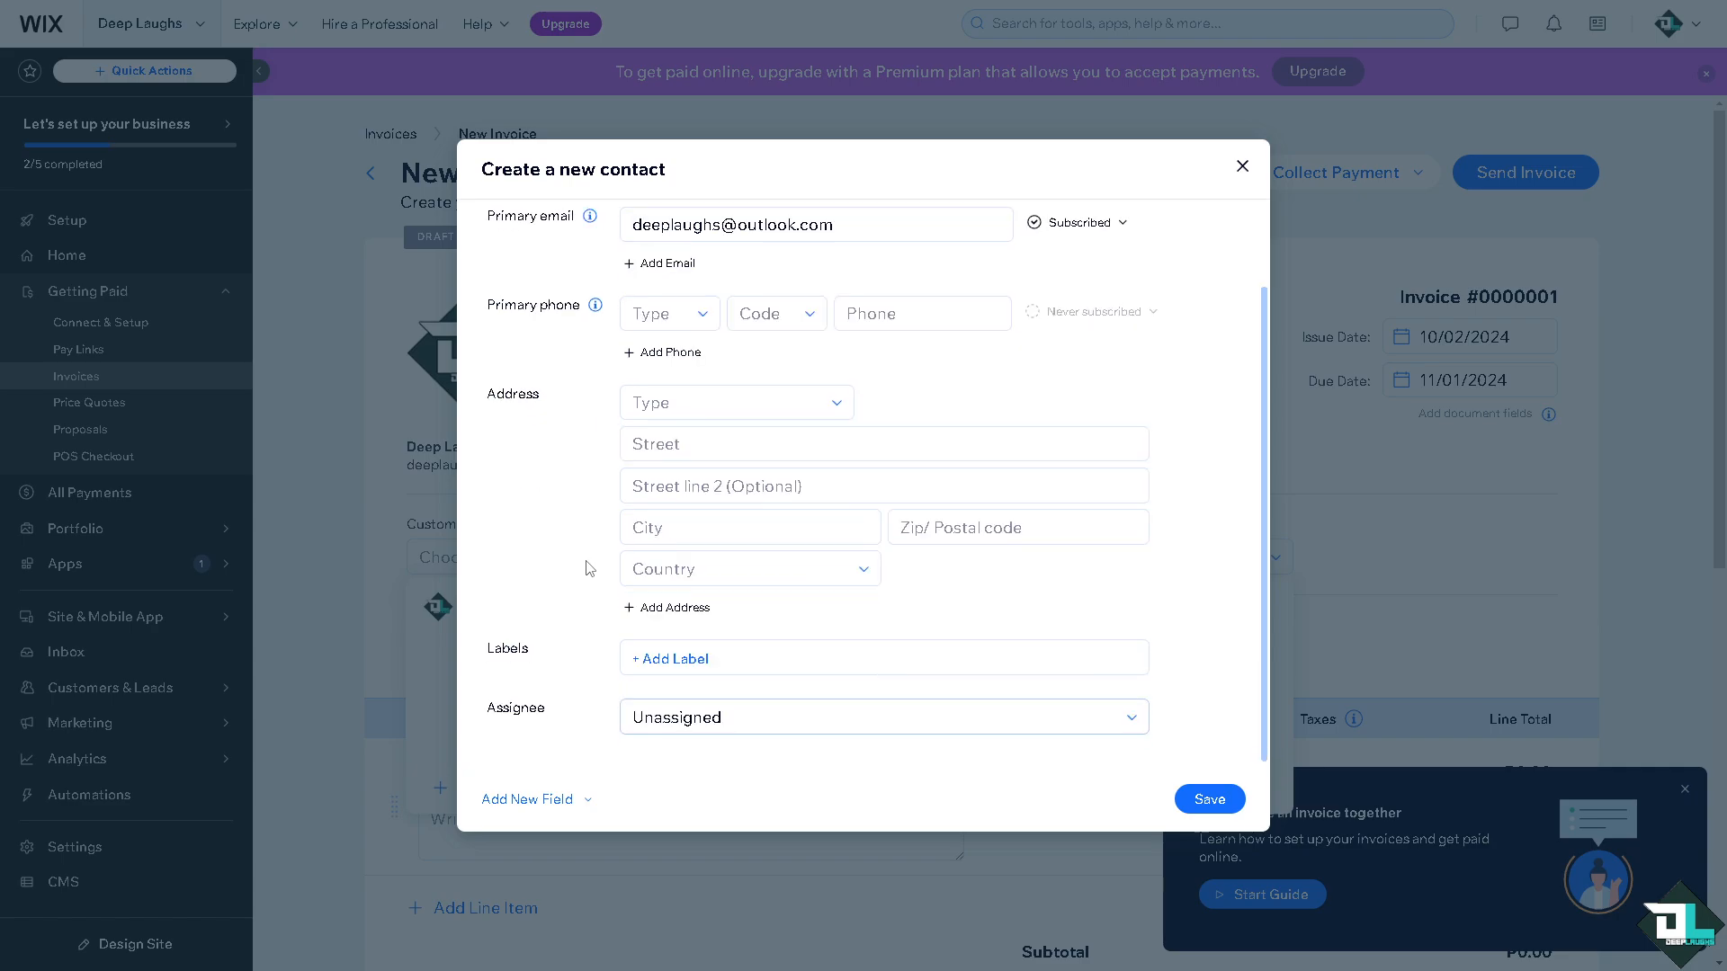
pyautogui.click(630, 717)
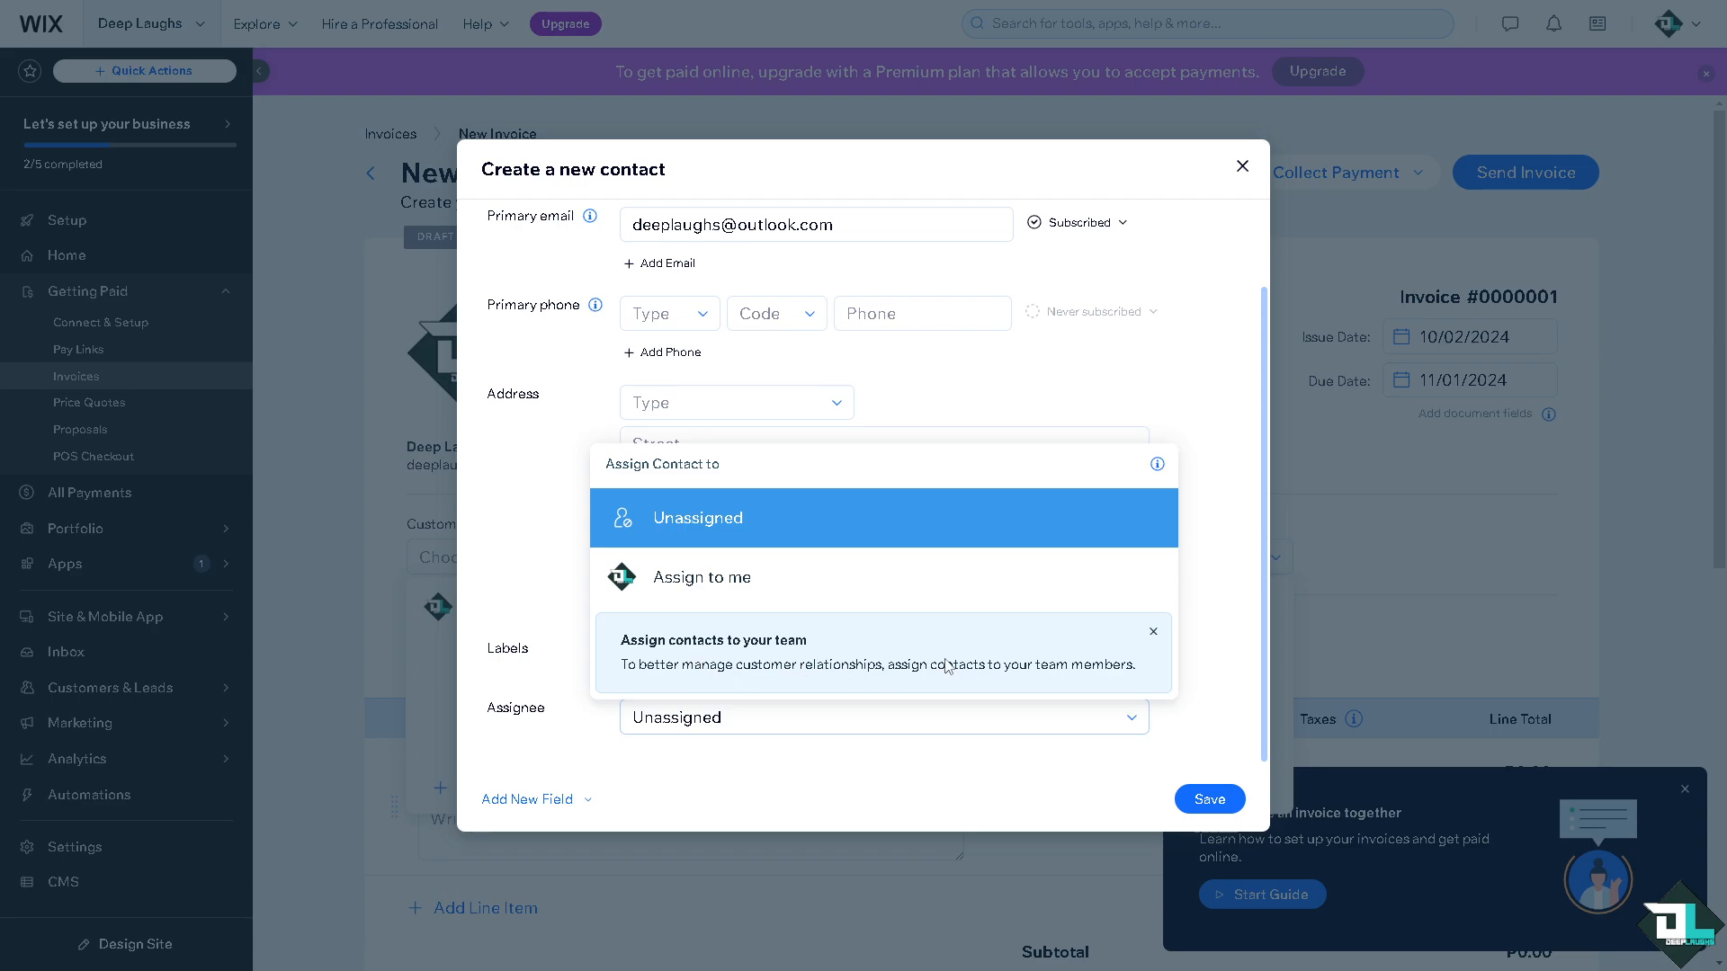
pyautogui.click(991, 793)
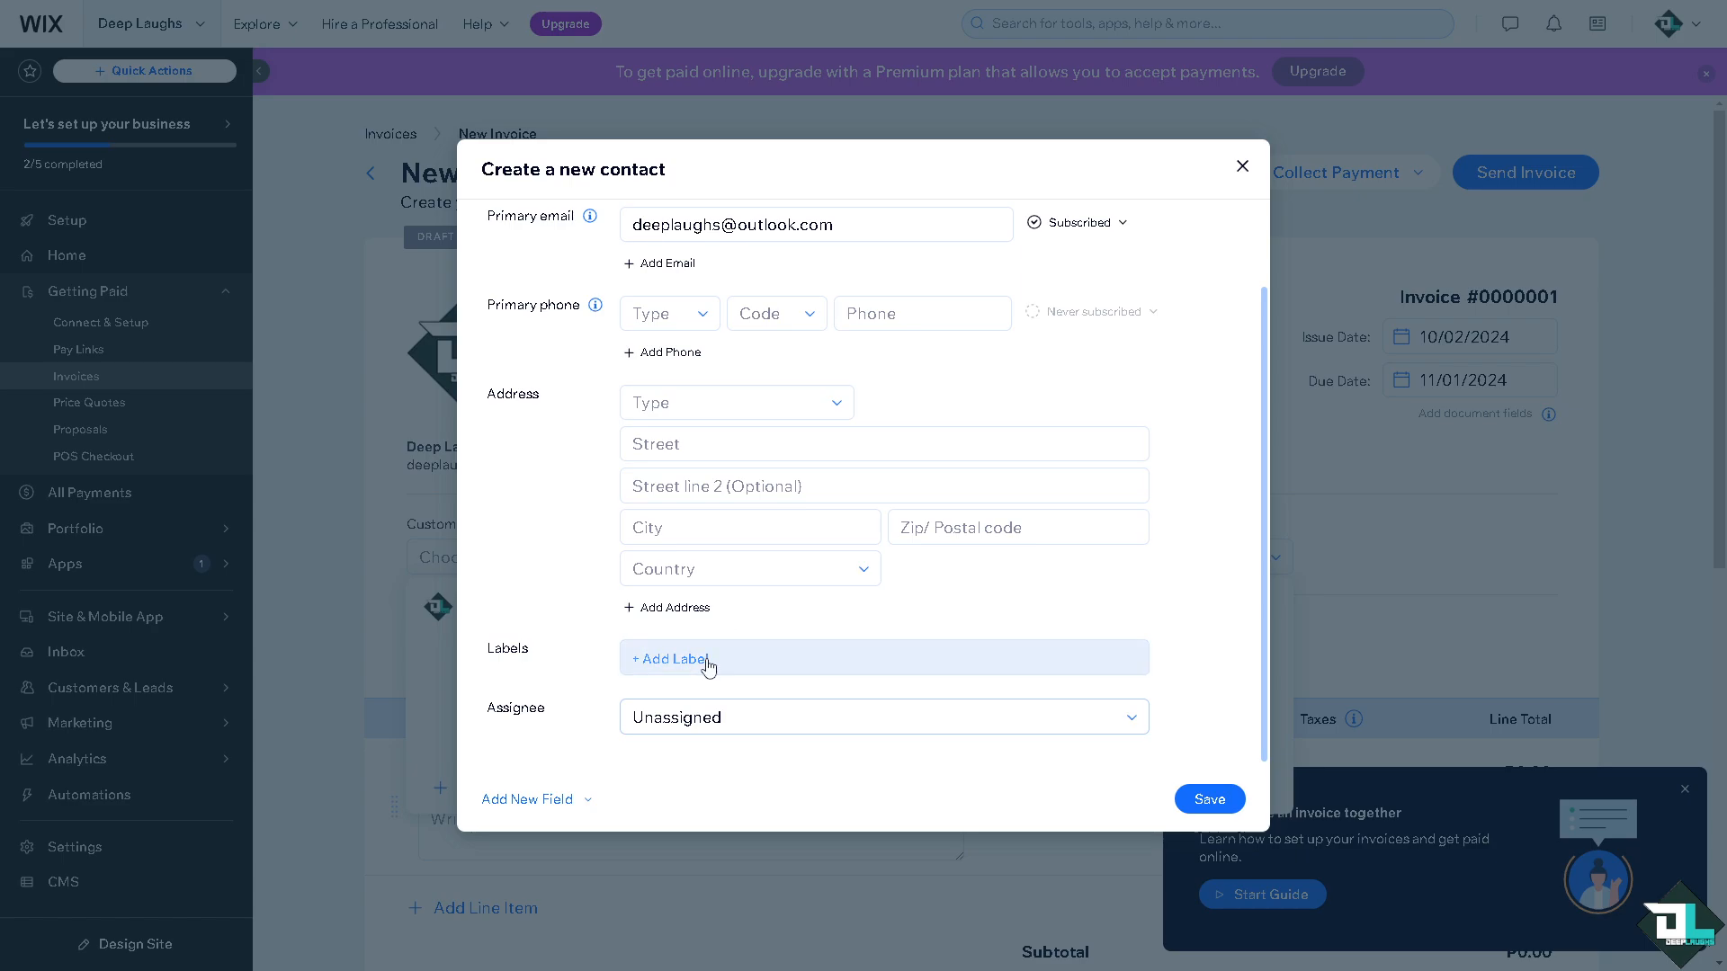
pyautogui.click(708, 658)
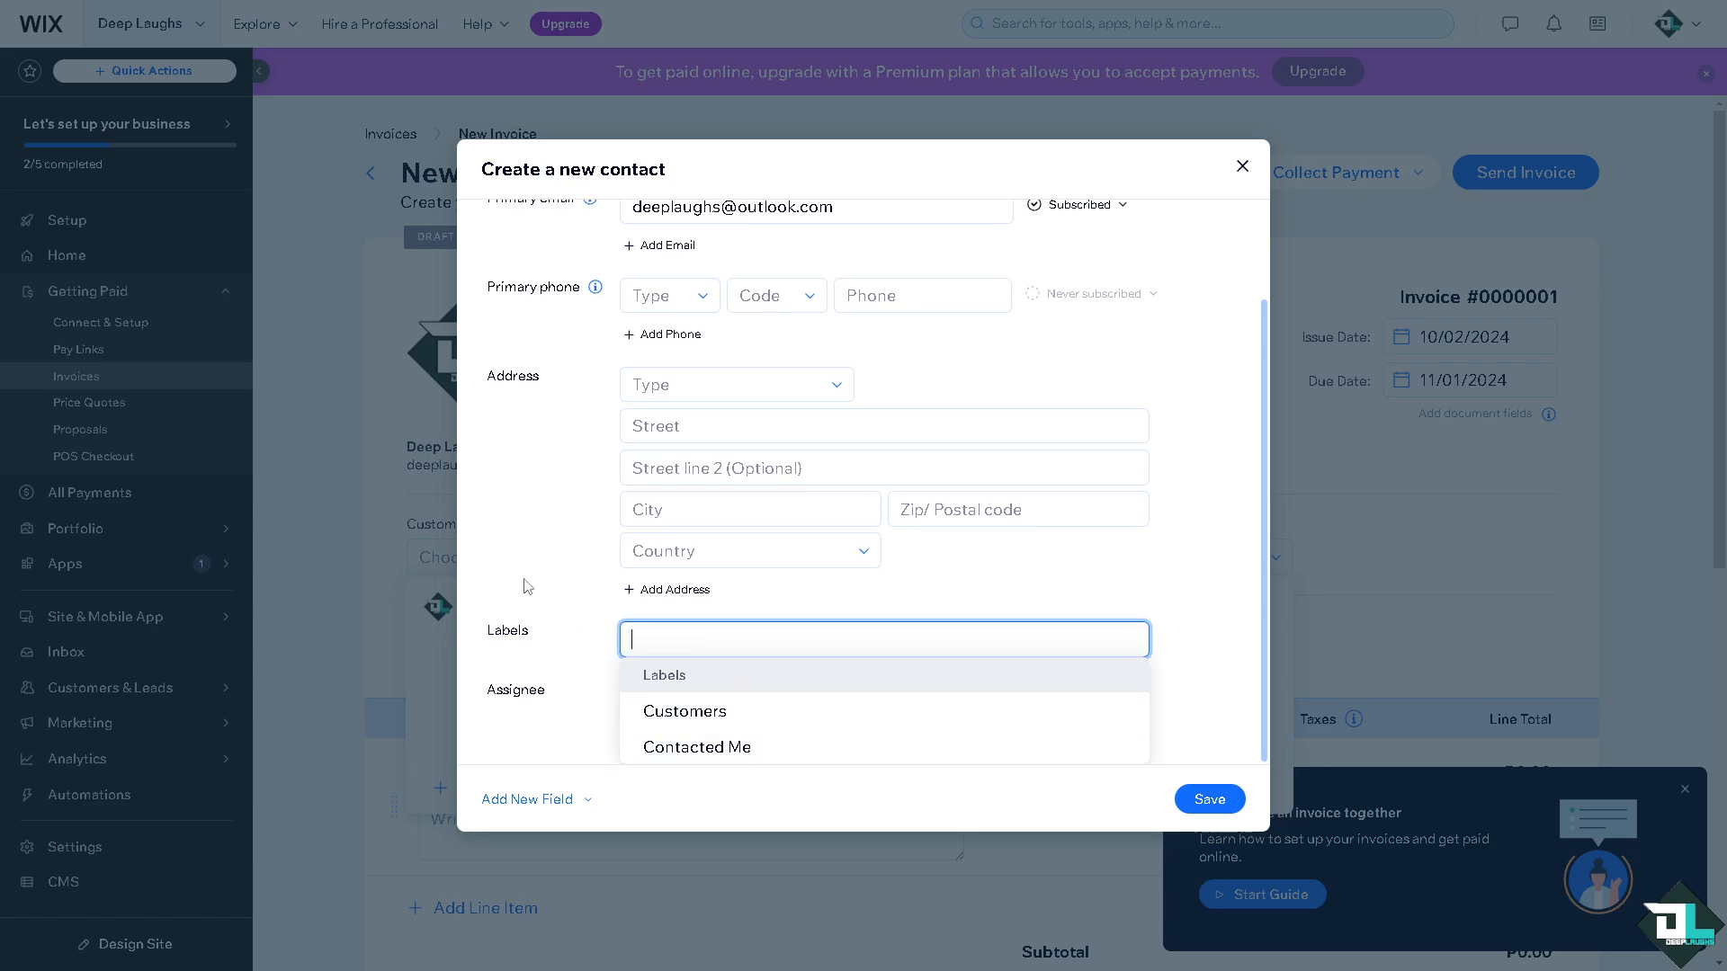
pyautogui.click(574, 586)
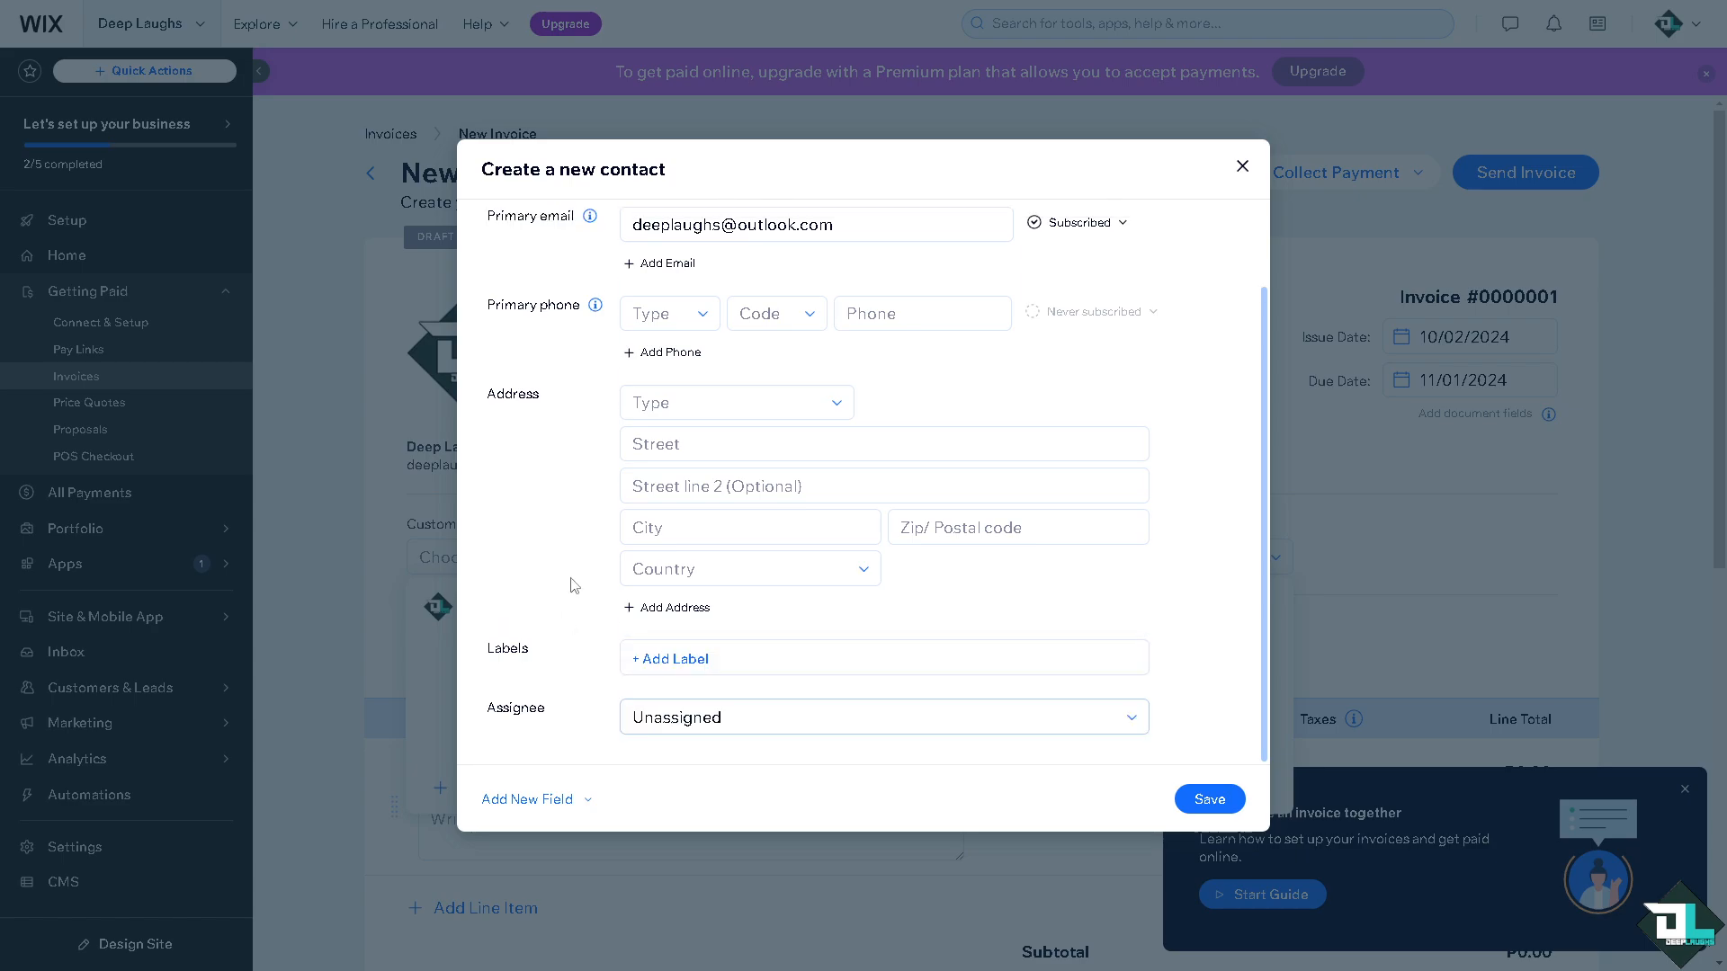
pyautogui.click(579, 801)
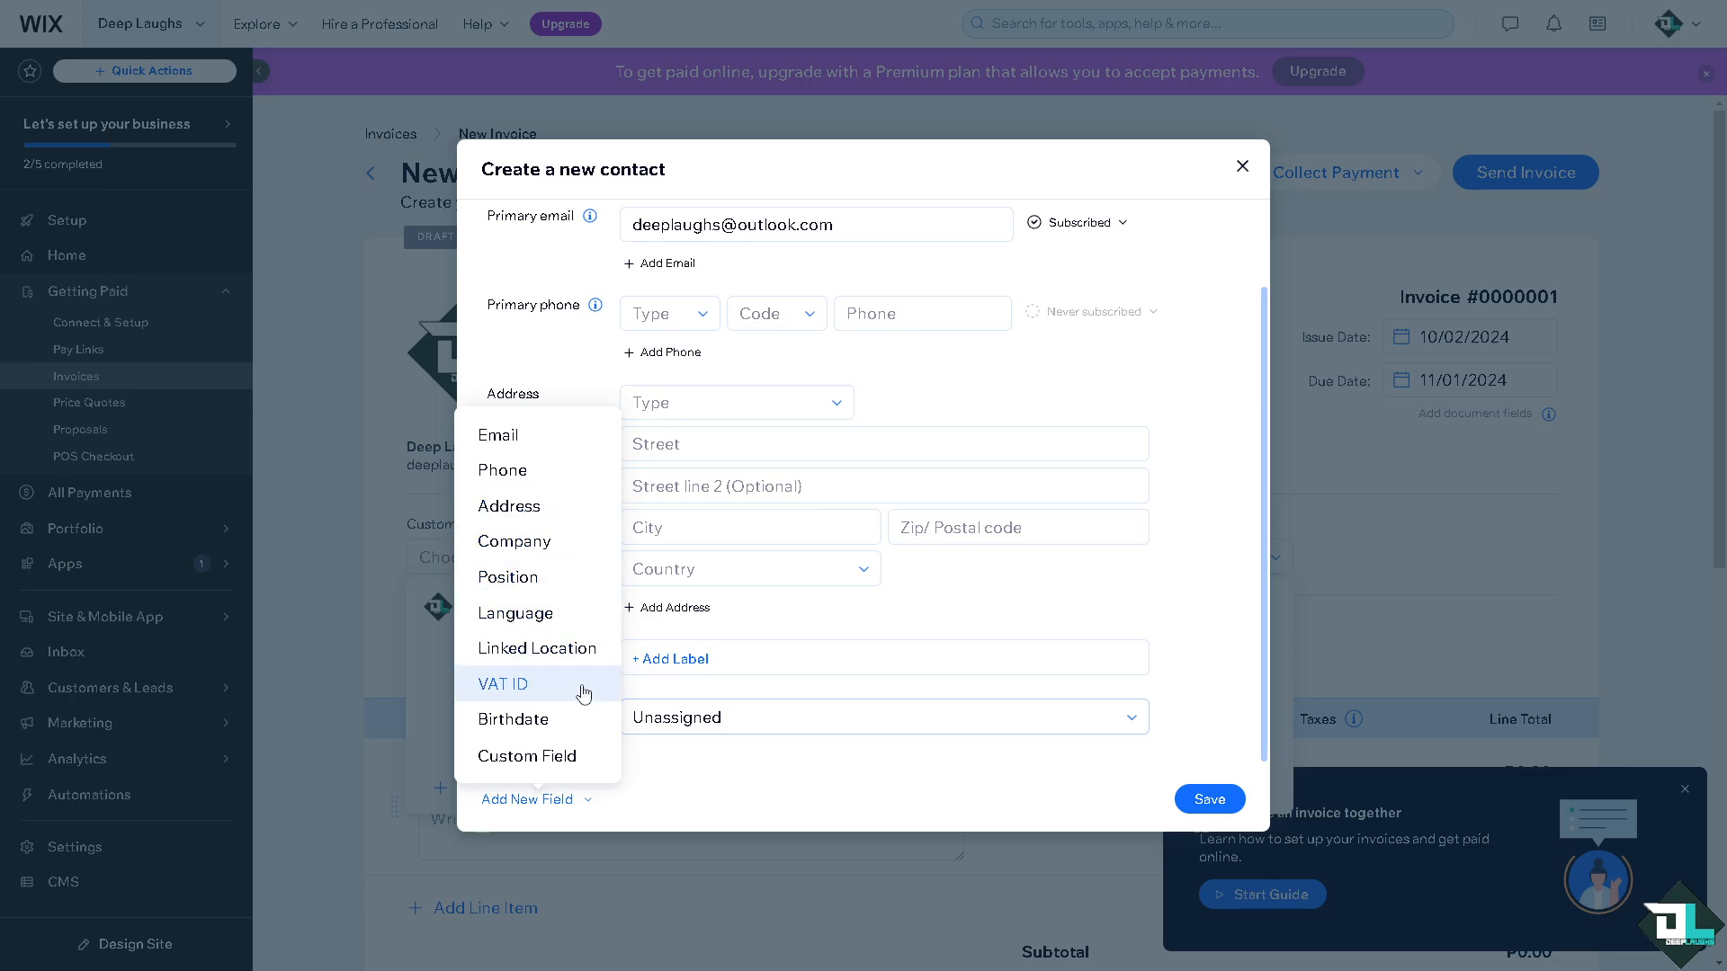
pyautogui.click(748, 784)
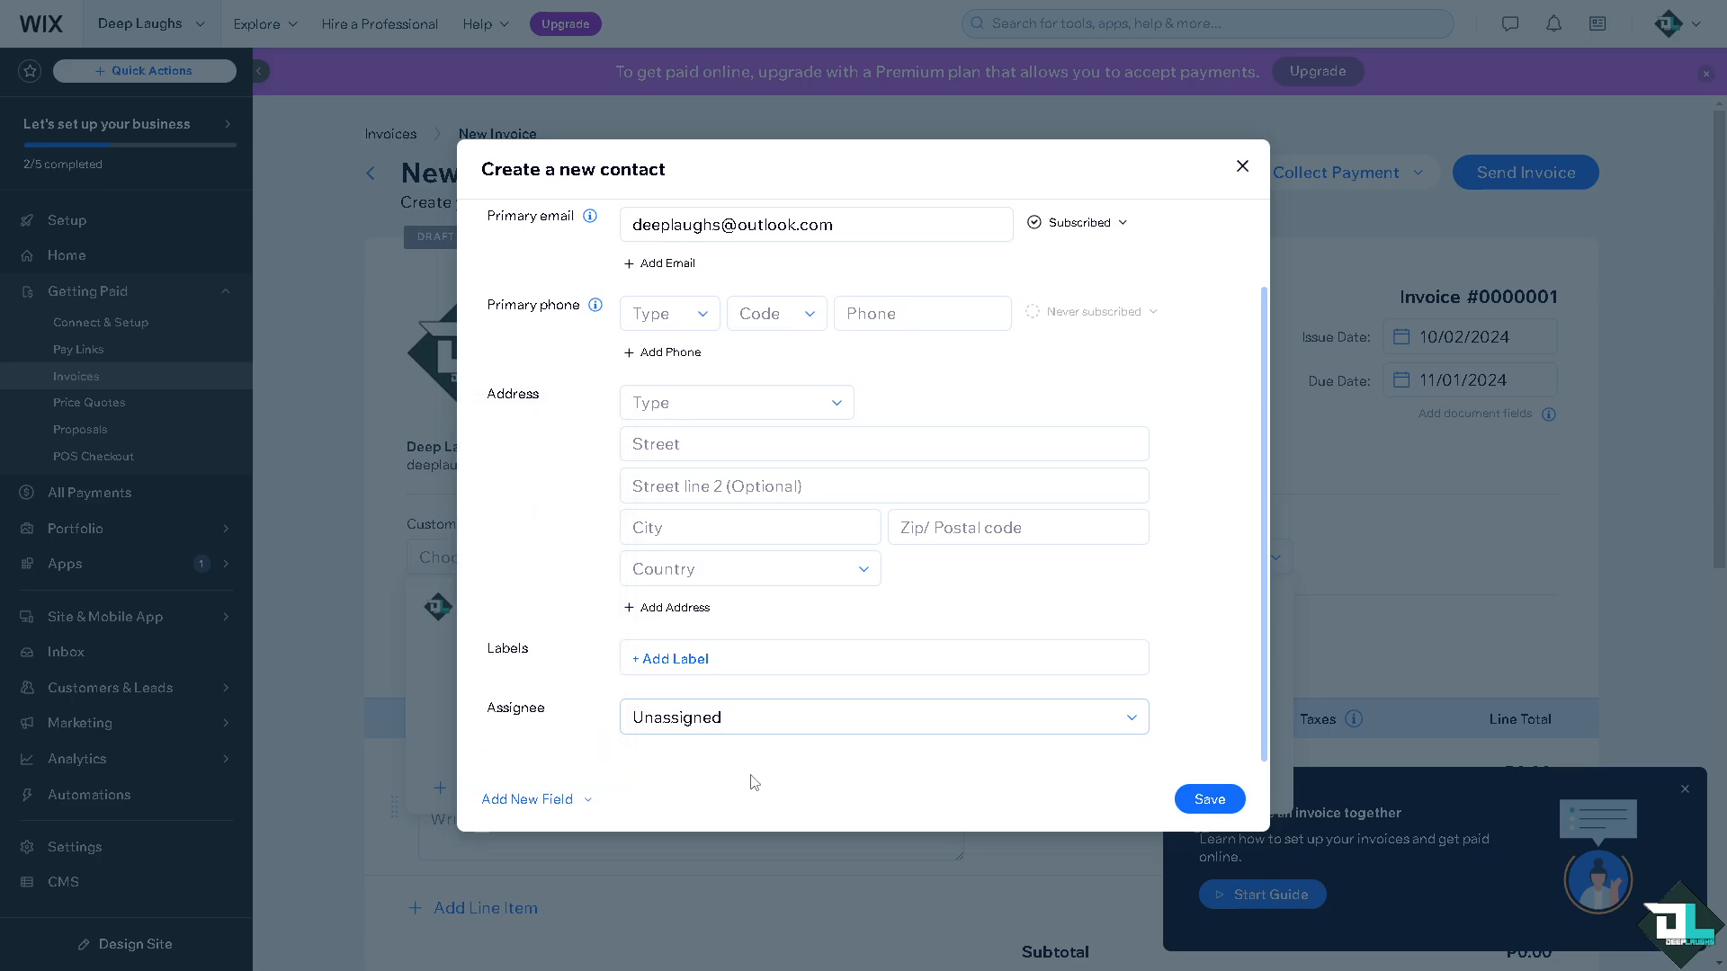
pyautogui.click(1200, 799)
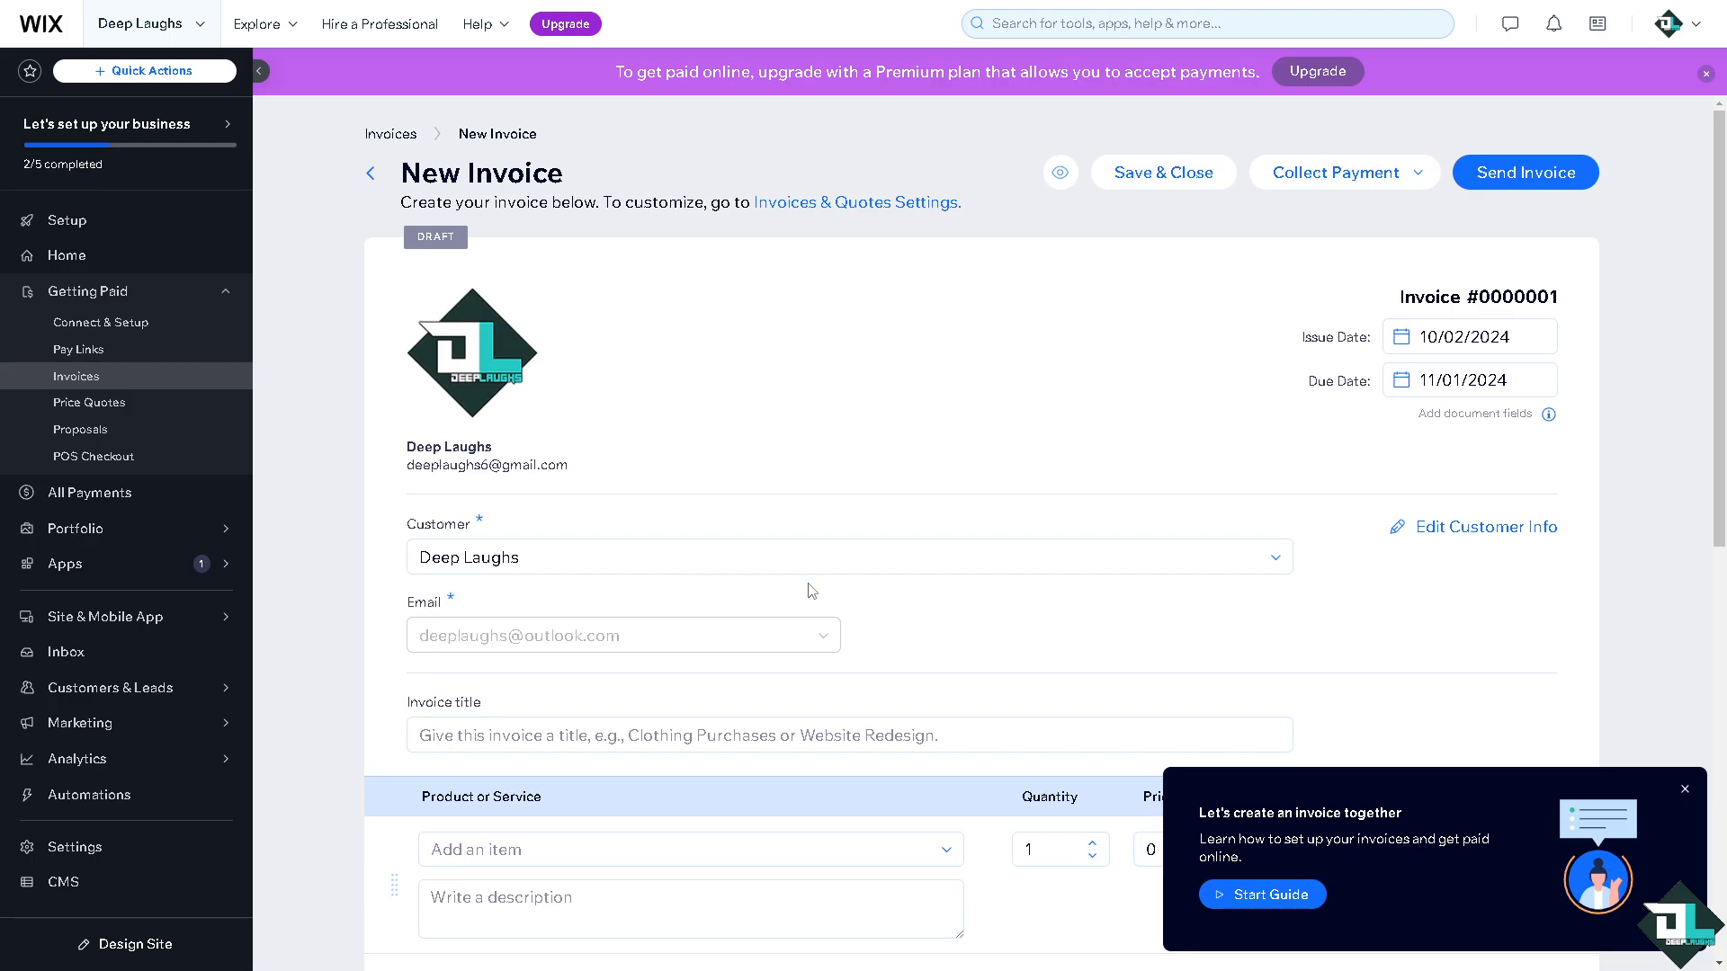
# Dismiss the invoice guide popup and paste 'How to Send Invoice on Wix' as the invoice title.
pyautogui.scroll(-2, 1493, 763)
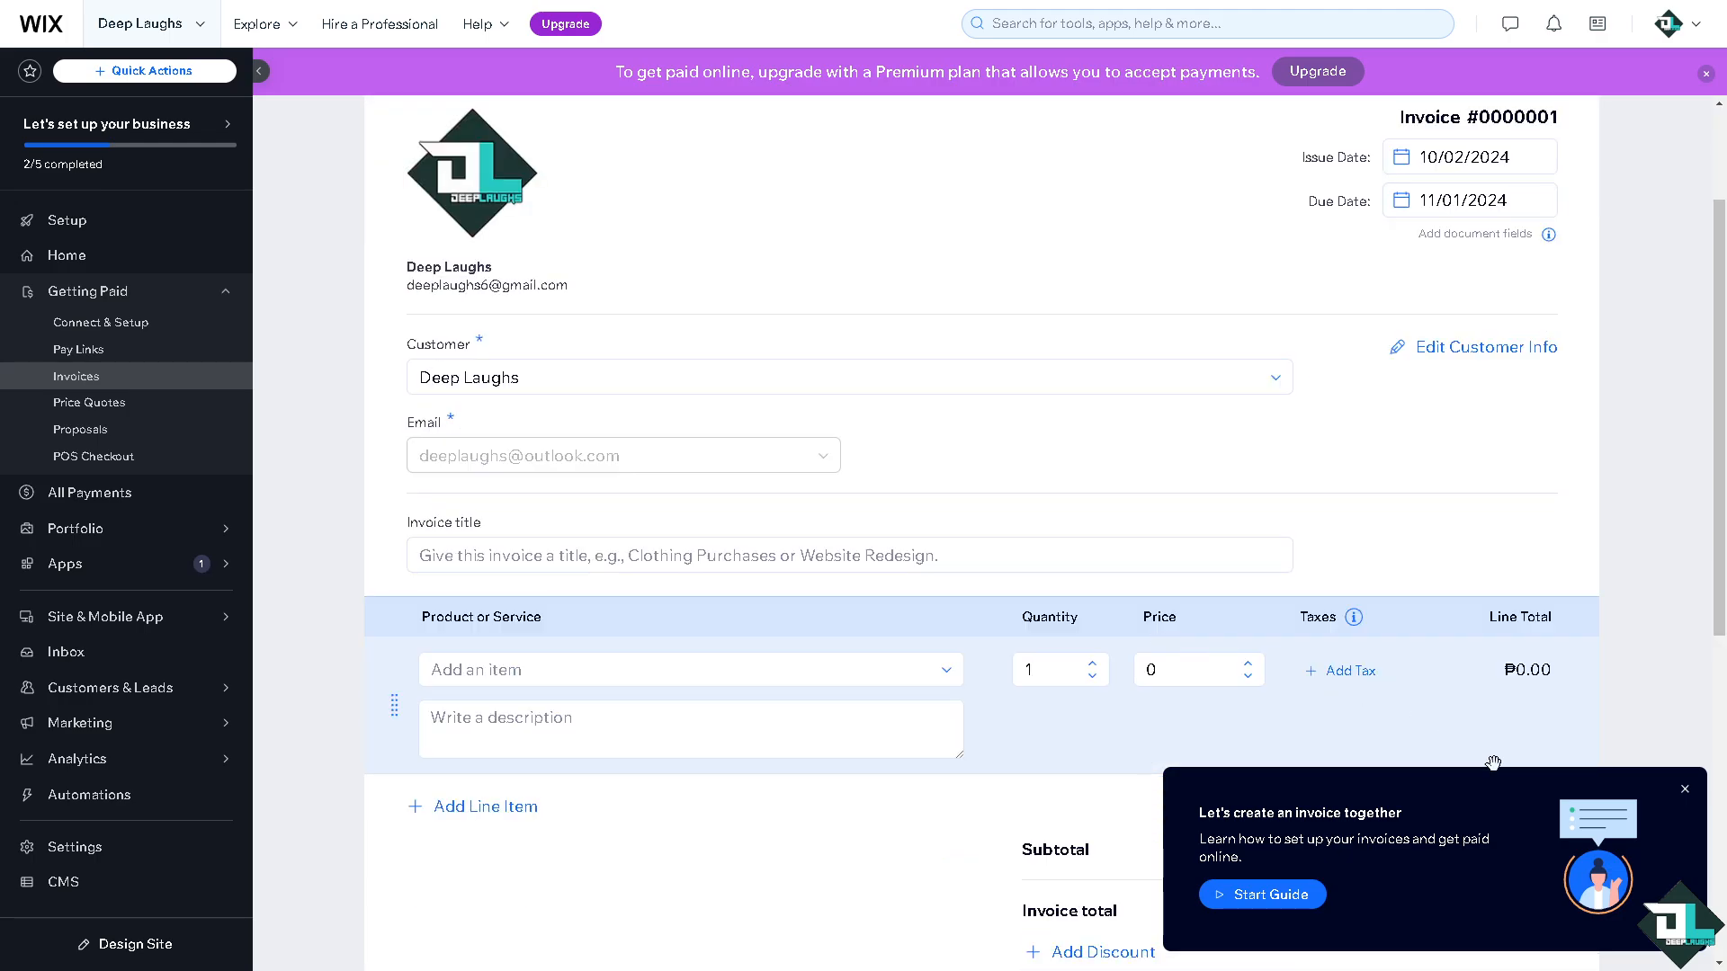
pyautogui.click(1684, 789)
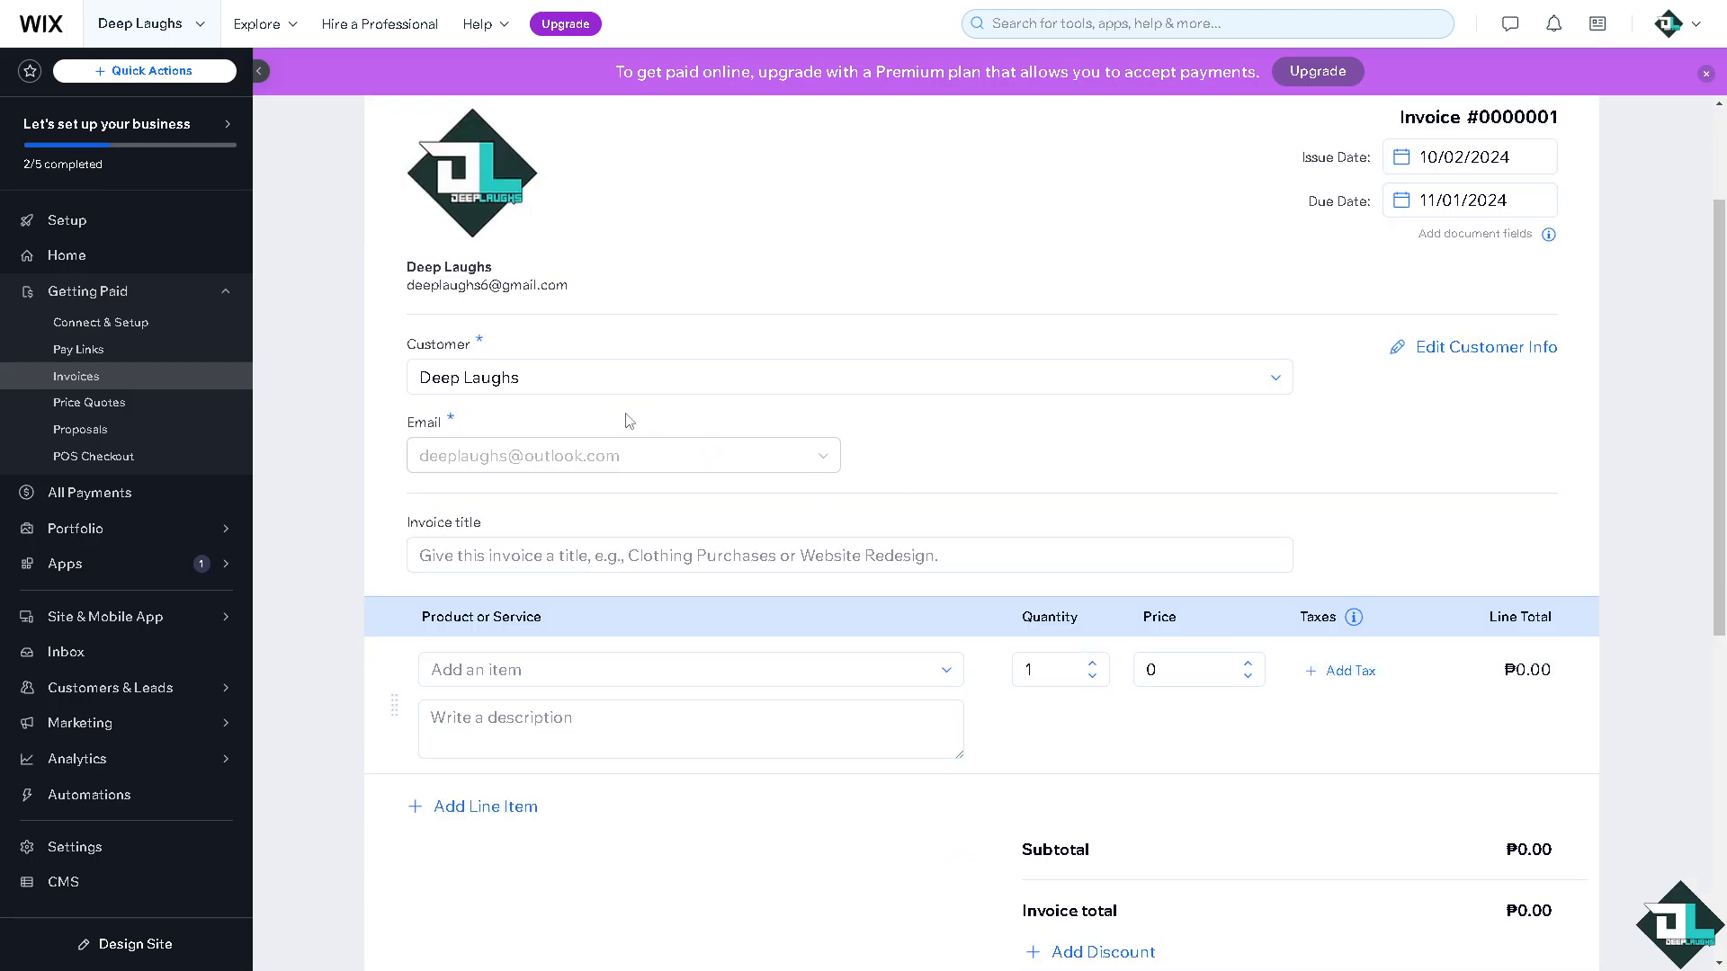
pyautogui.click(1476, 356)
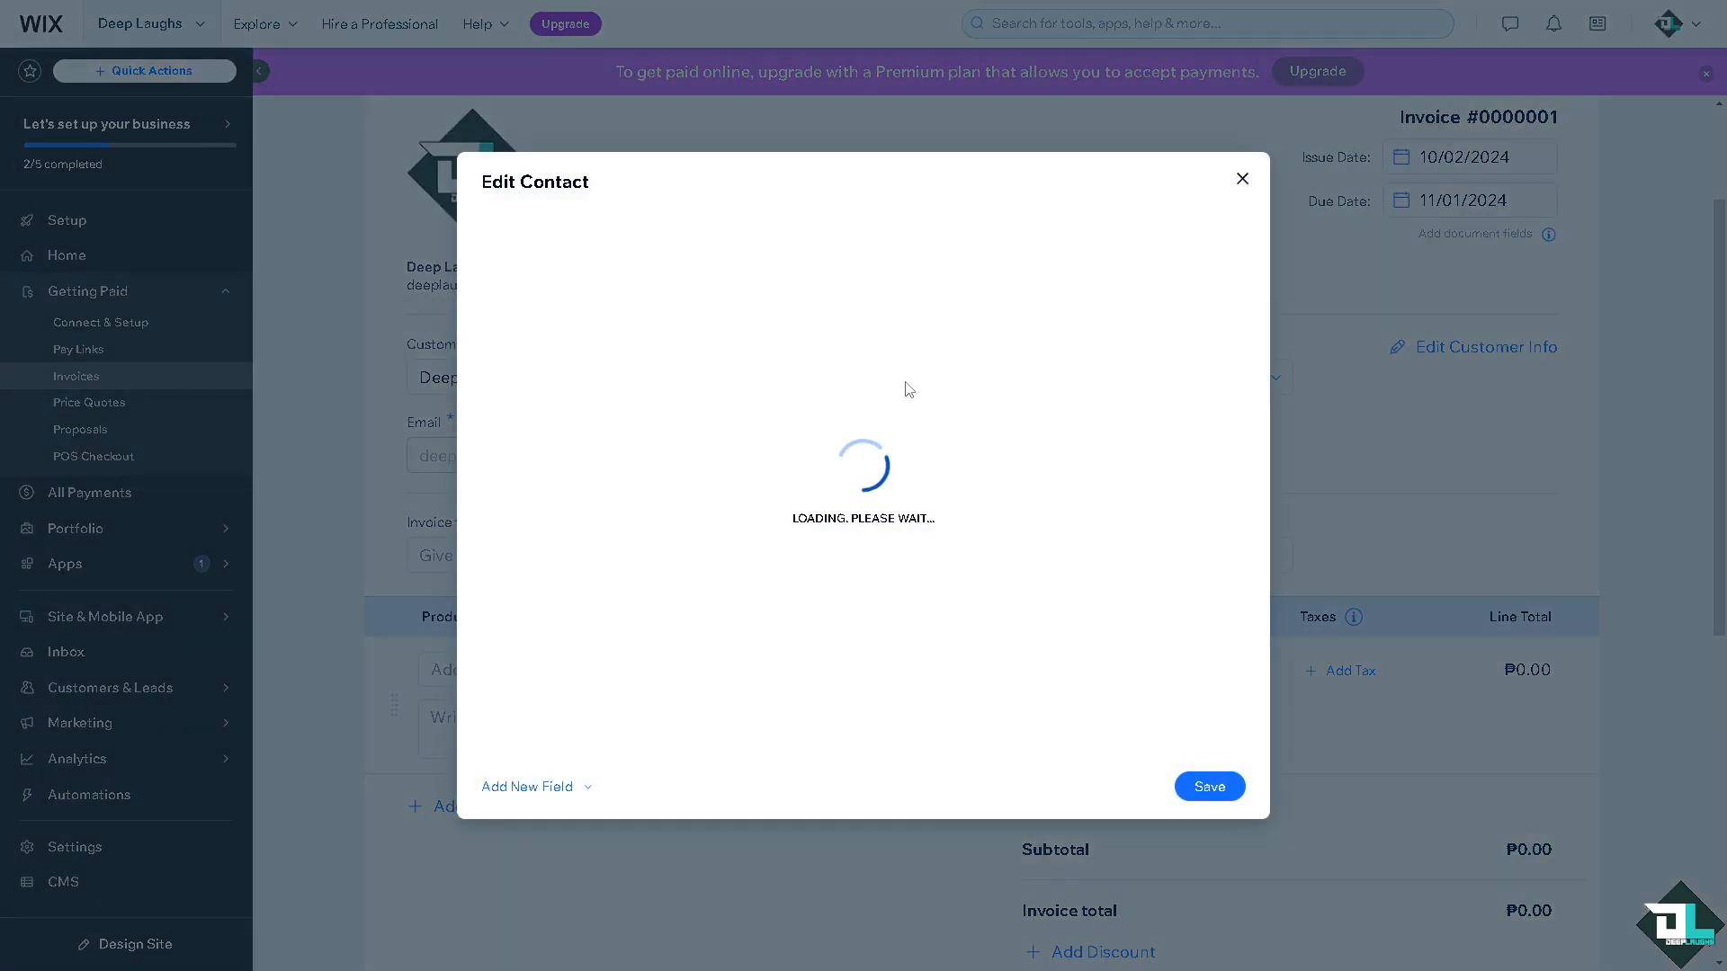
pyautogui.click(1242, 167)
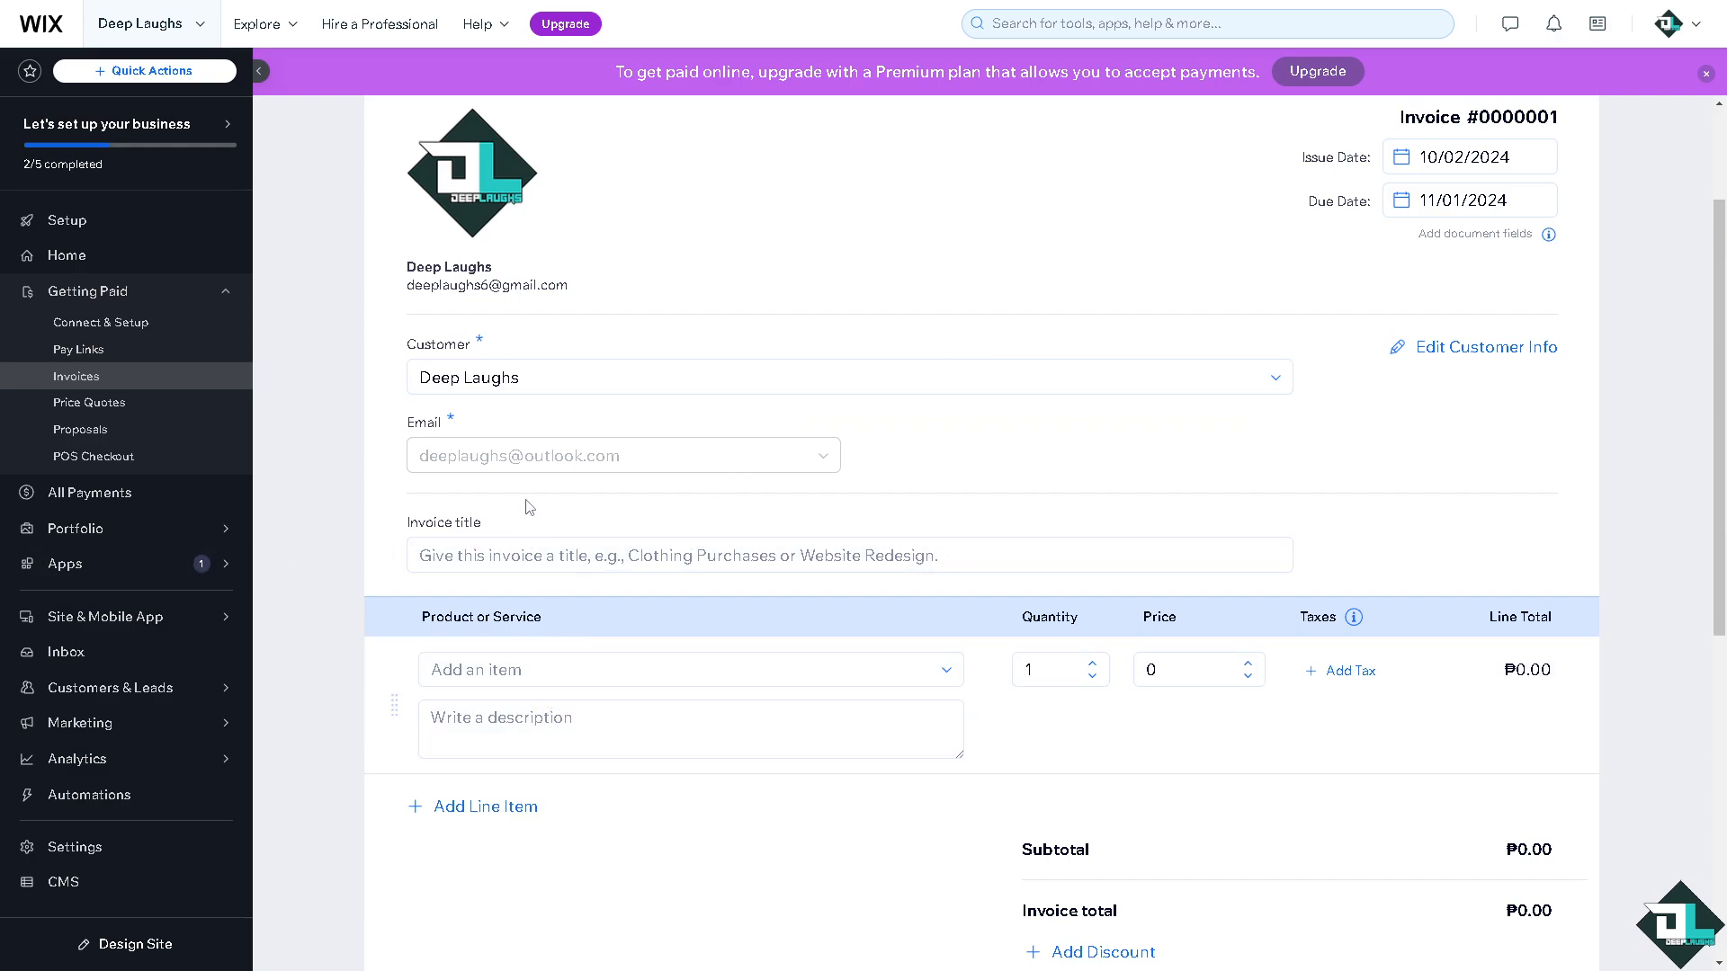
pyautogui.click(473, 545)
pyautogui.write('How to Send Invoice on Wix')
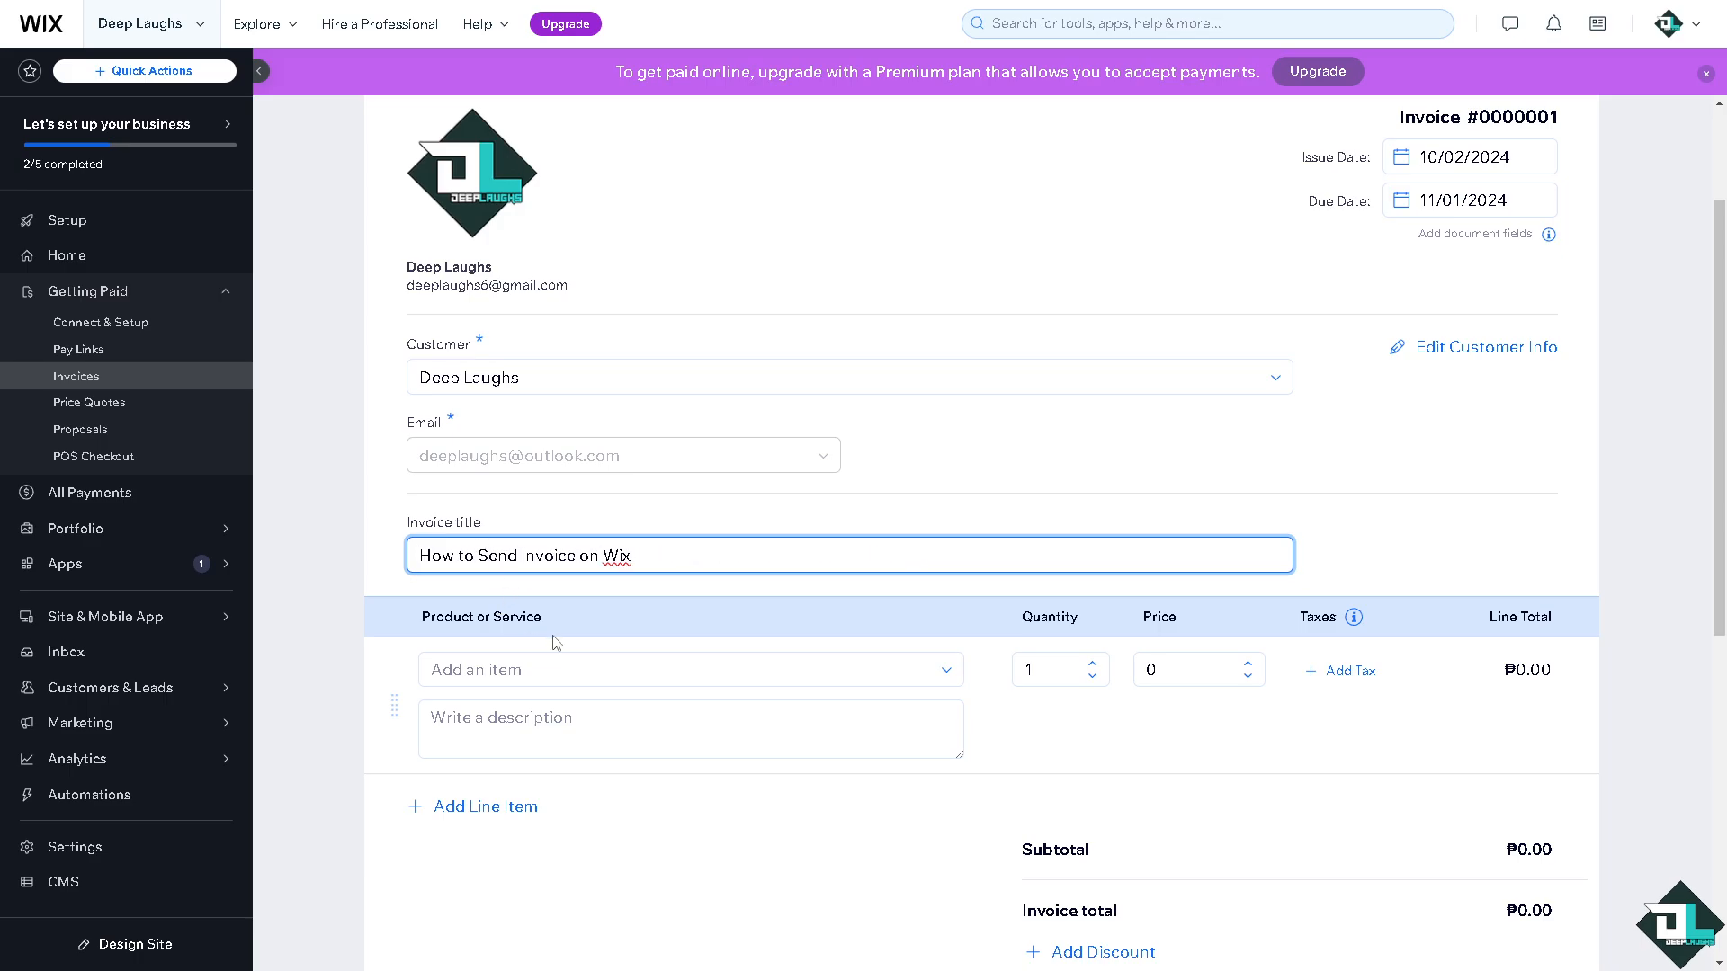
# Add line item 'VIDEO PRODUCTON COSTS', described 'How to Send Invoice on Wix', priced 69.
pyautogui.click(946, 671)
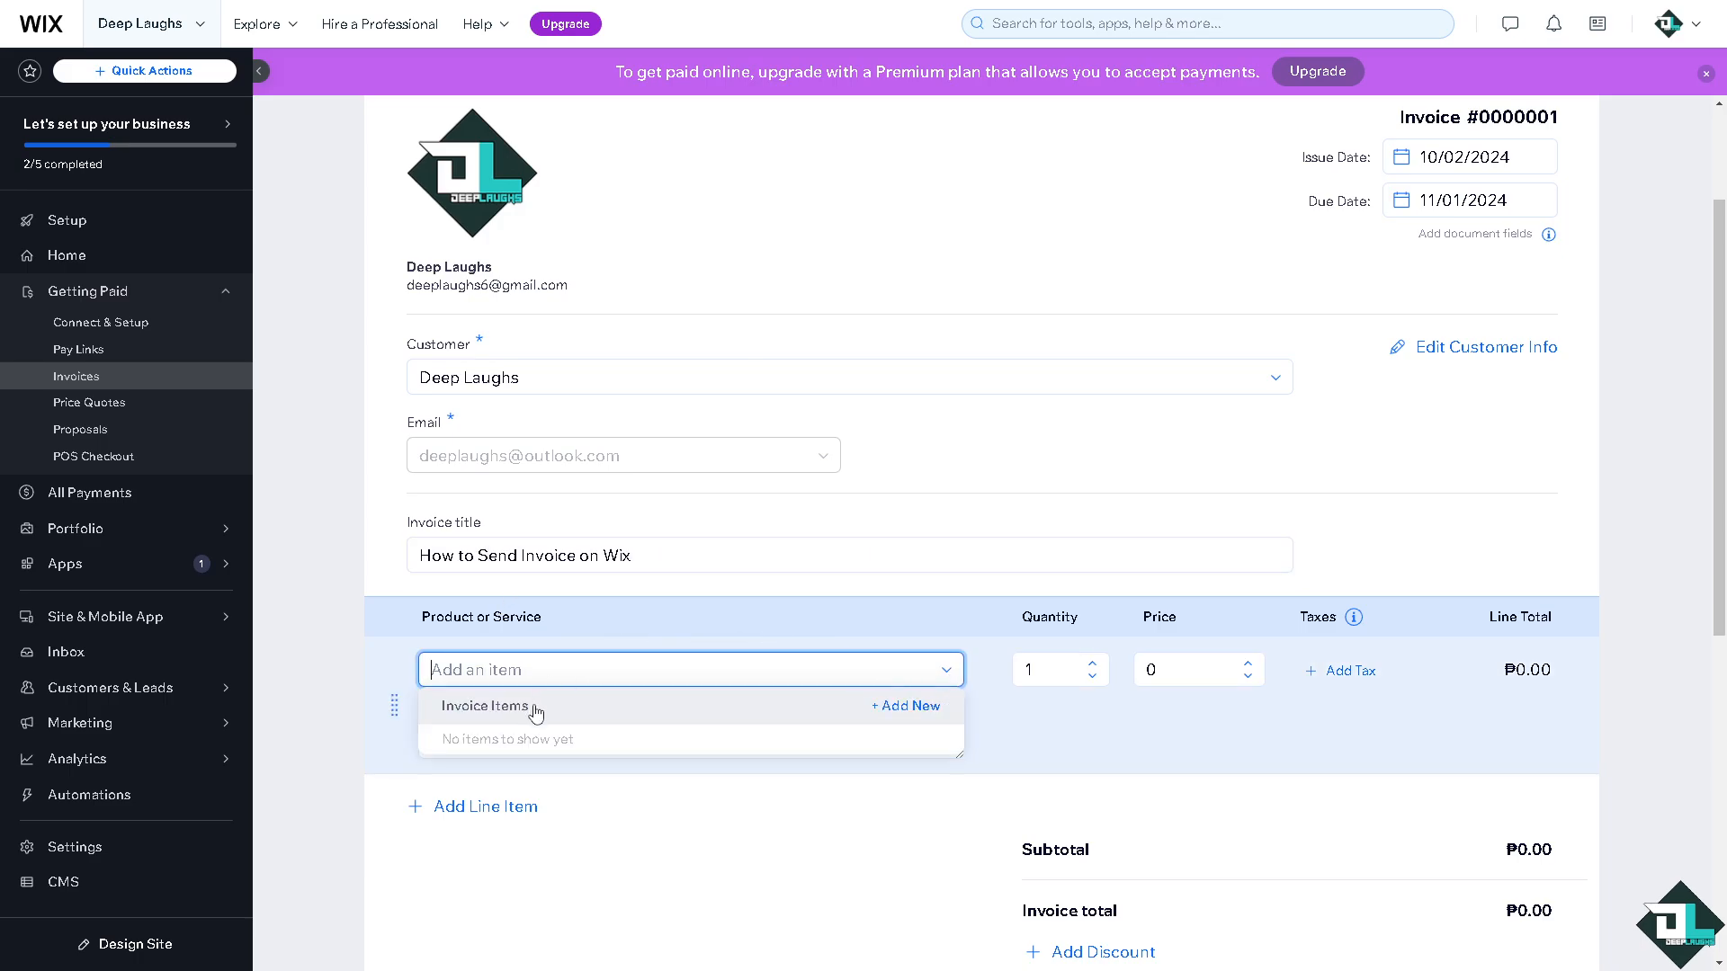
pyautogui.click(899, 708)
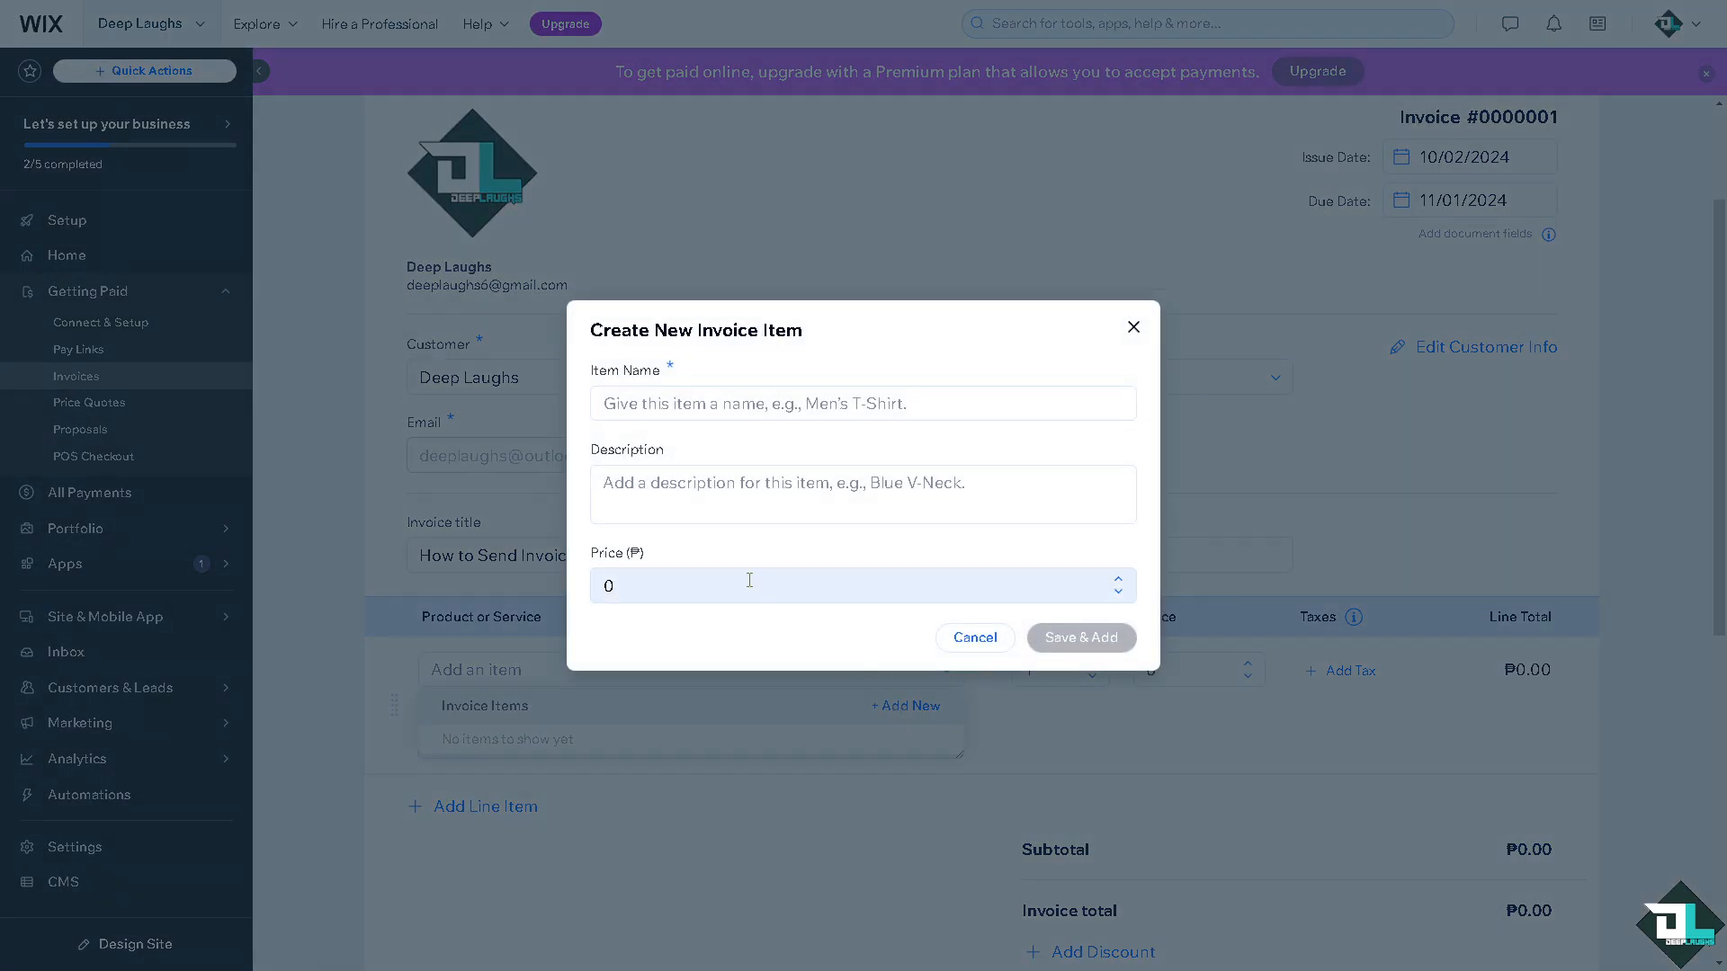
pyautogui.click(604, 406)
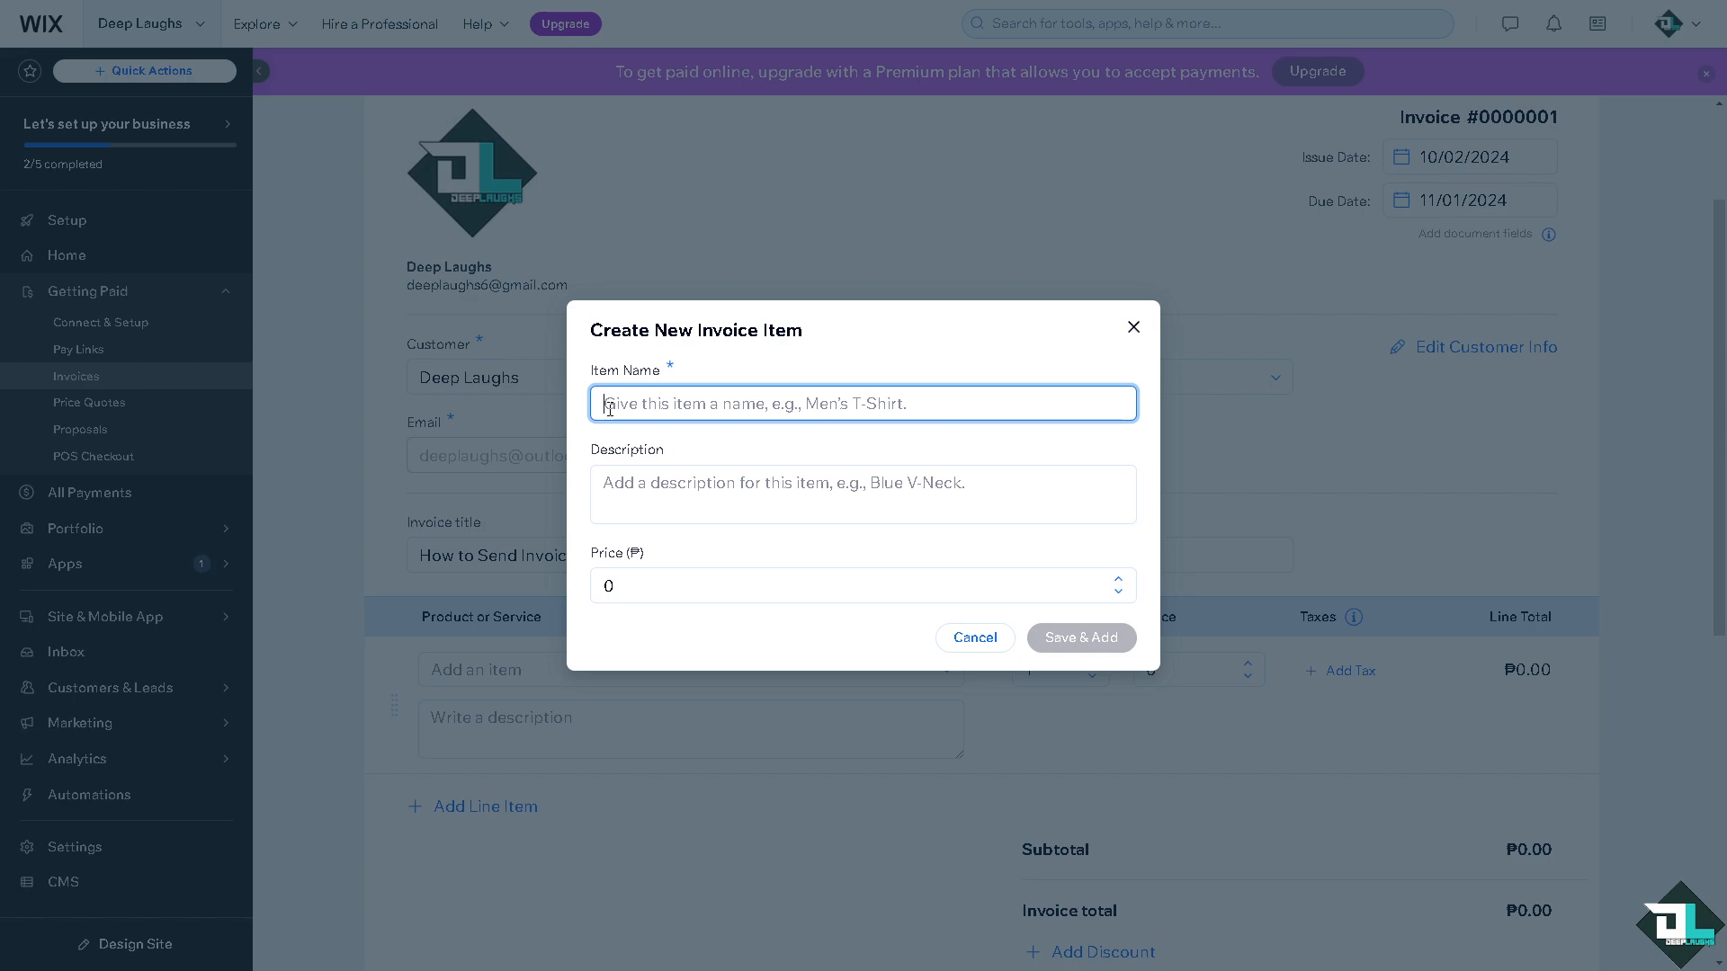
pyautogui.write('VIDEO PROD')
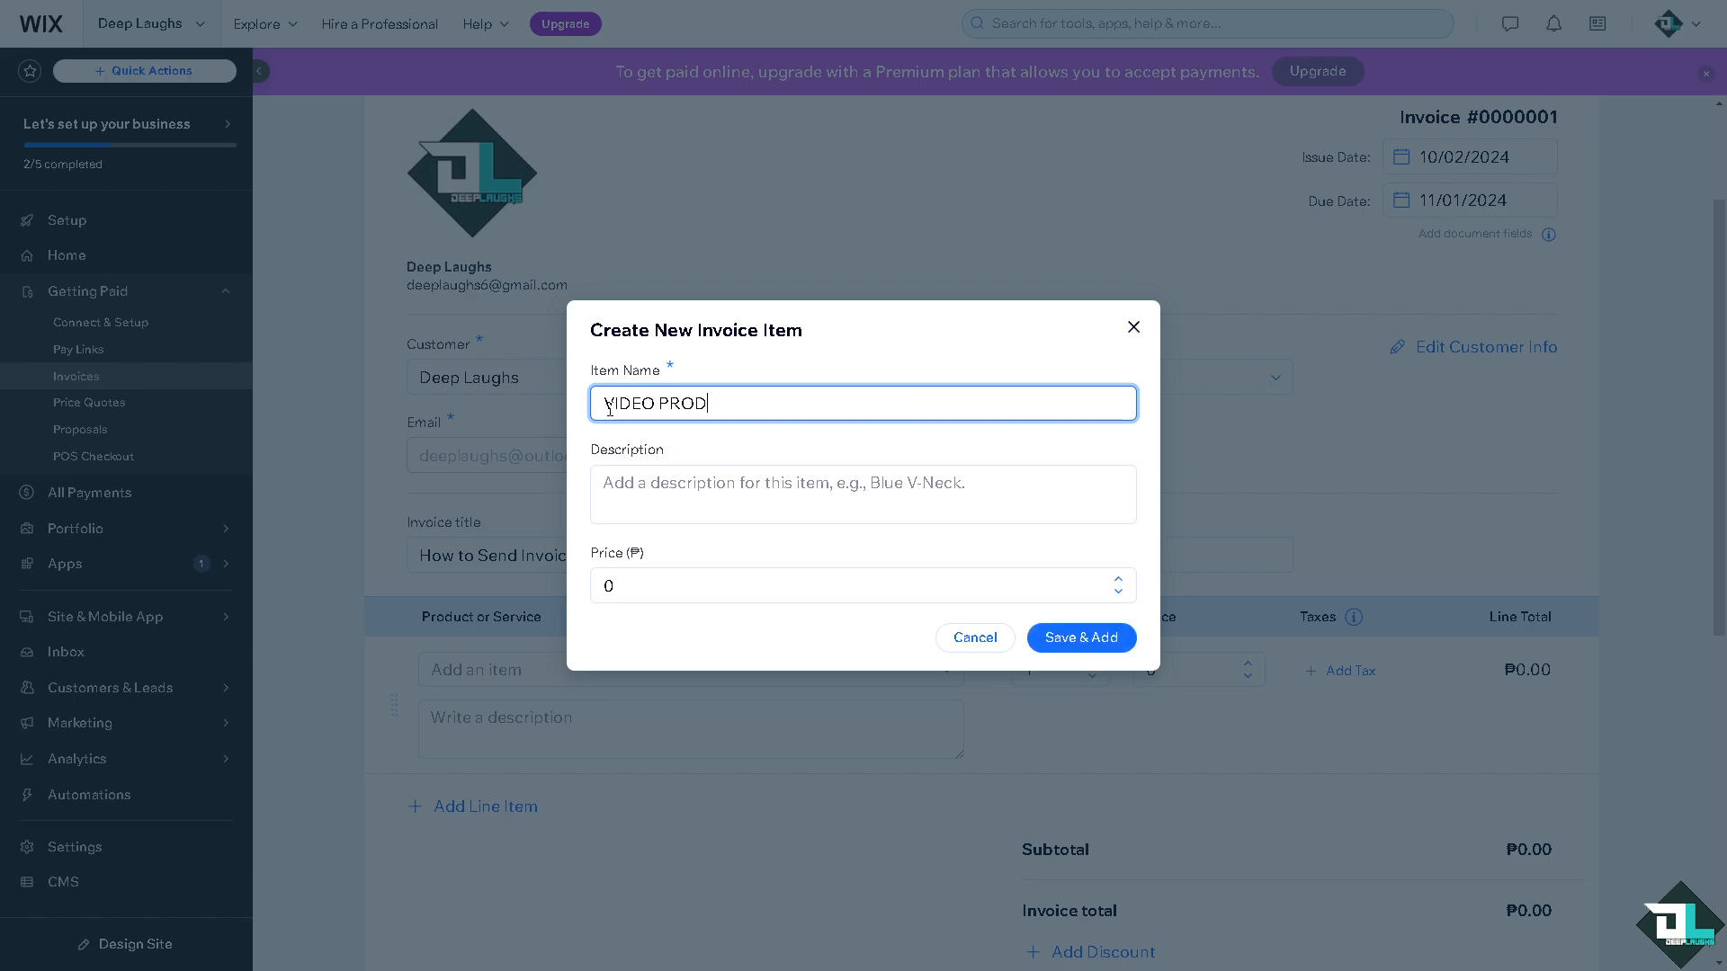
pyautogui.write('UCTOPM')
pyautogui.press('BackSpace')
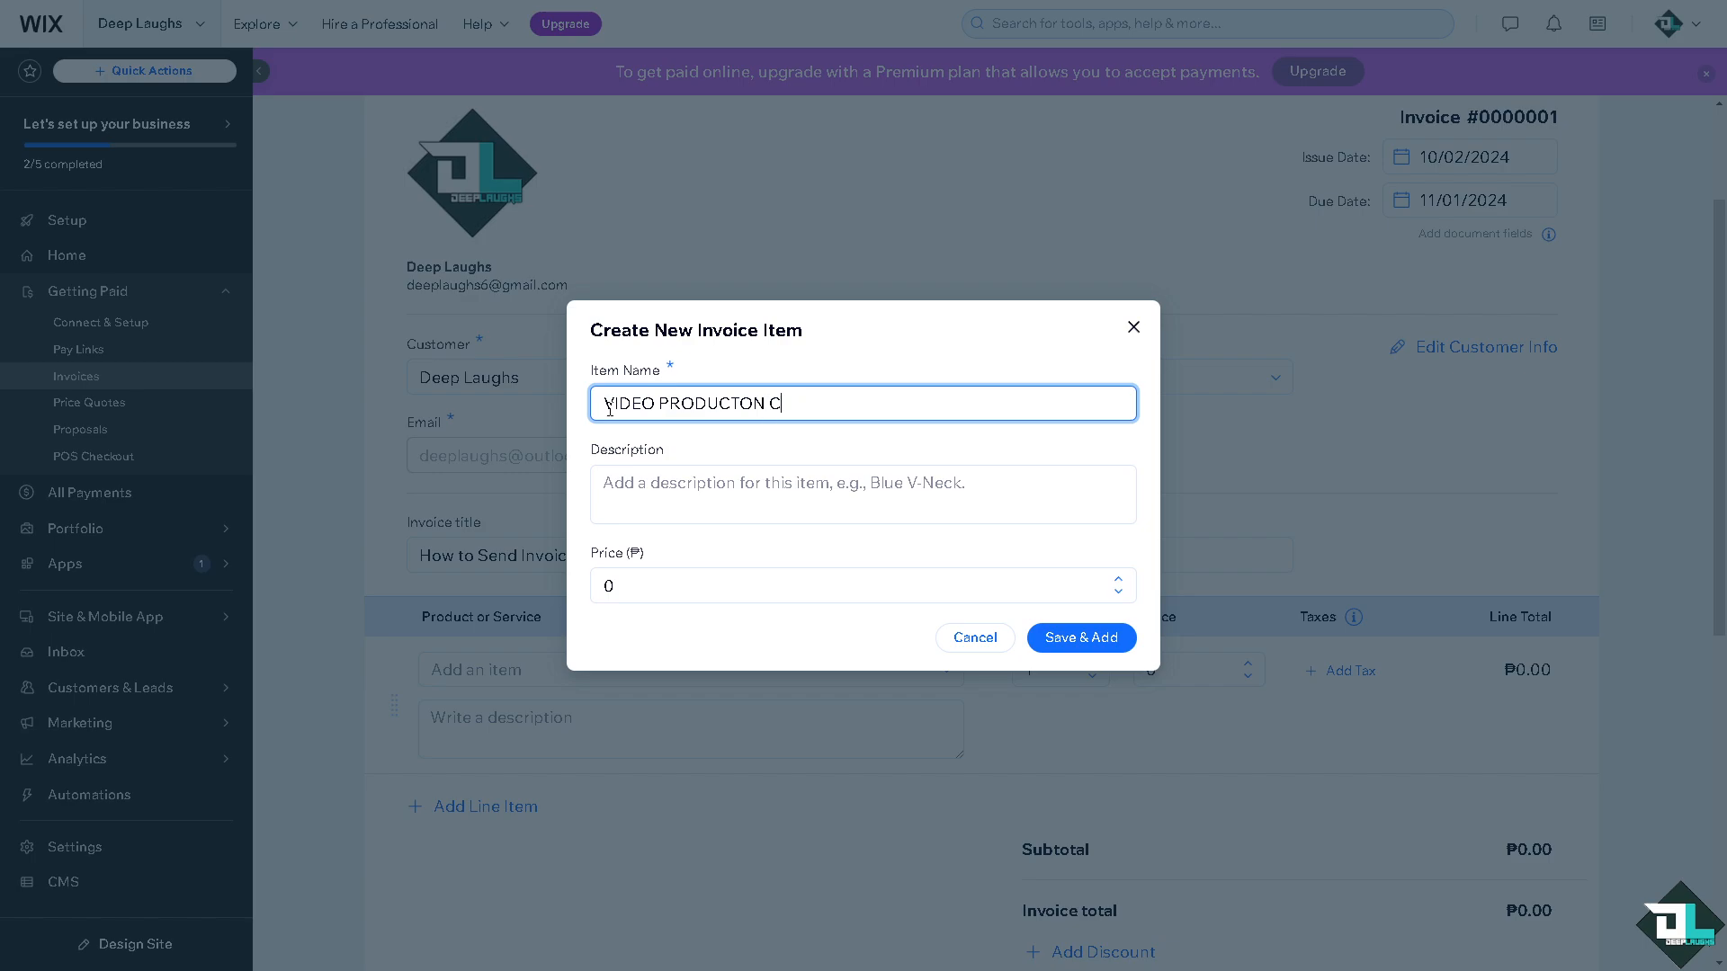
pyautogui.write('OSTS')
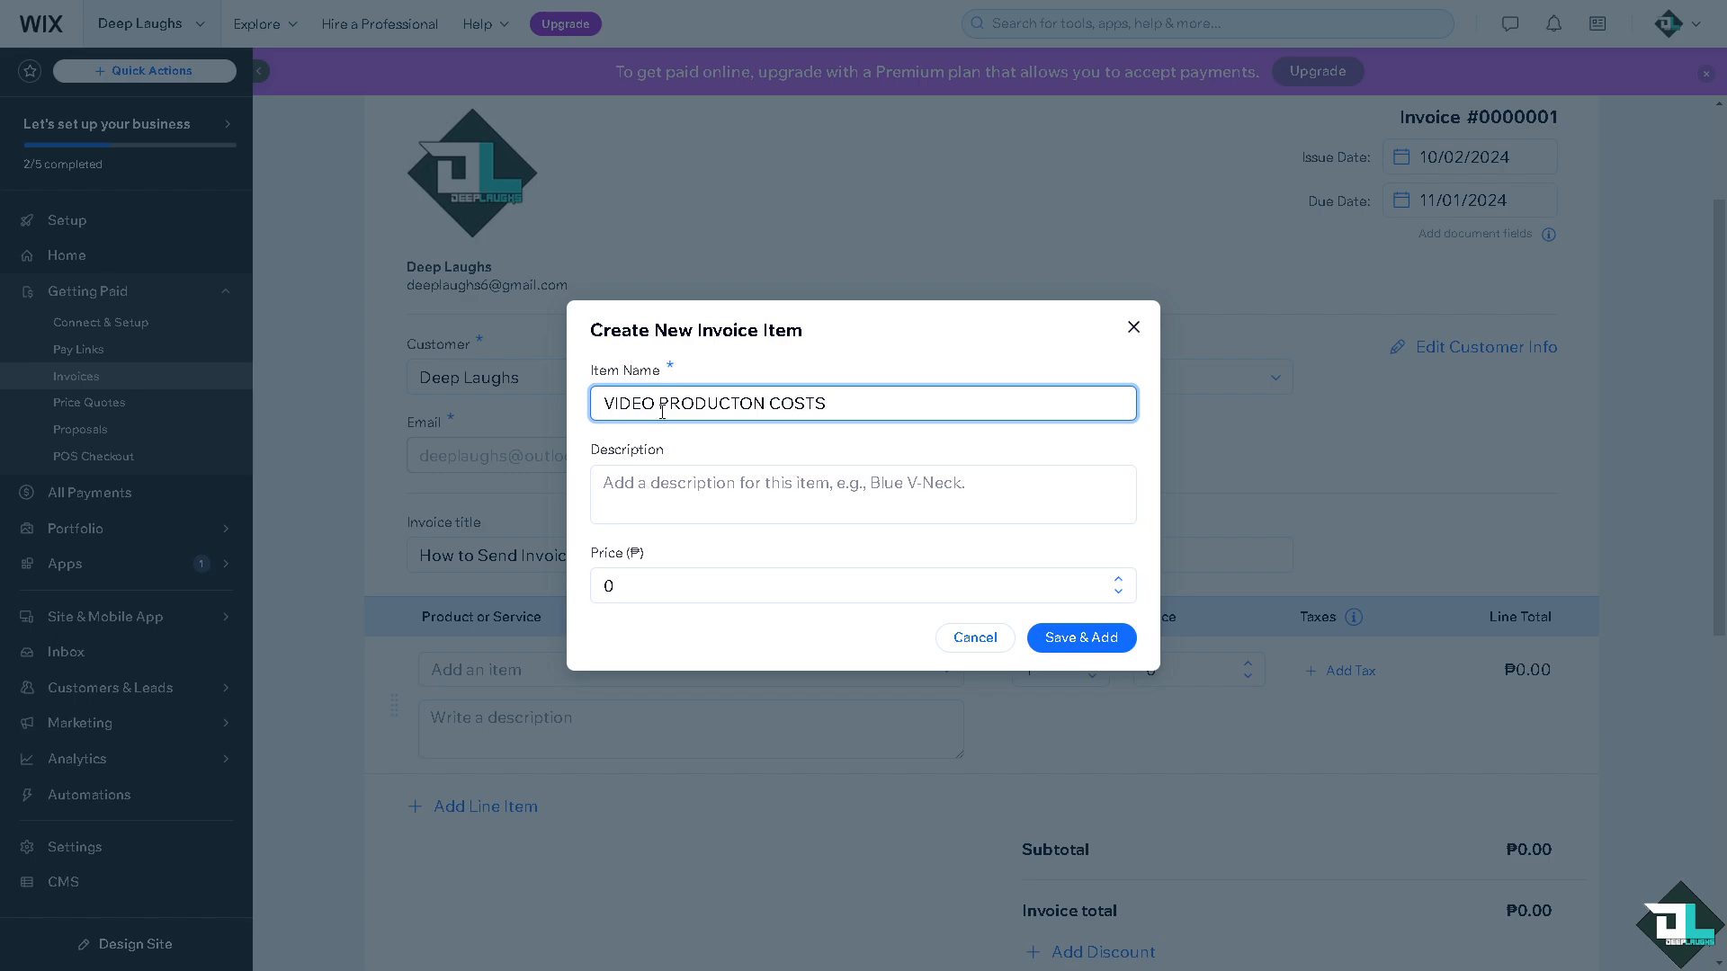
pyautogui.click(629, 493)
pyautogui.write('How to Send Invoice on Wix')
pyautogui.press('Tab')
pyautogui.write('69')
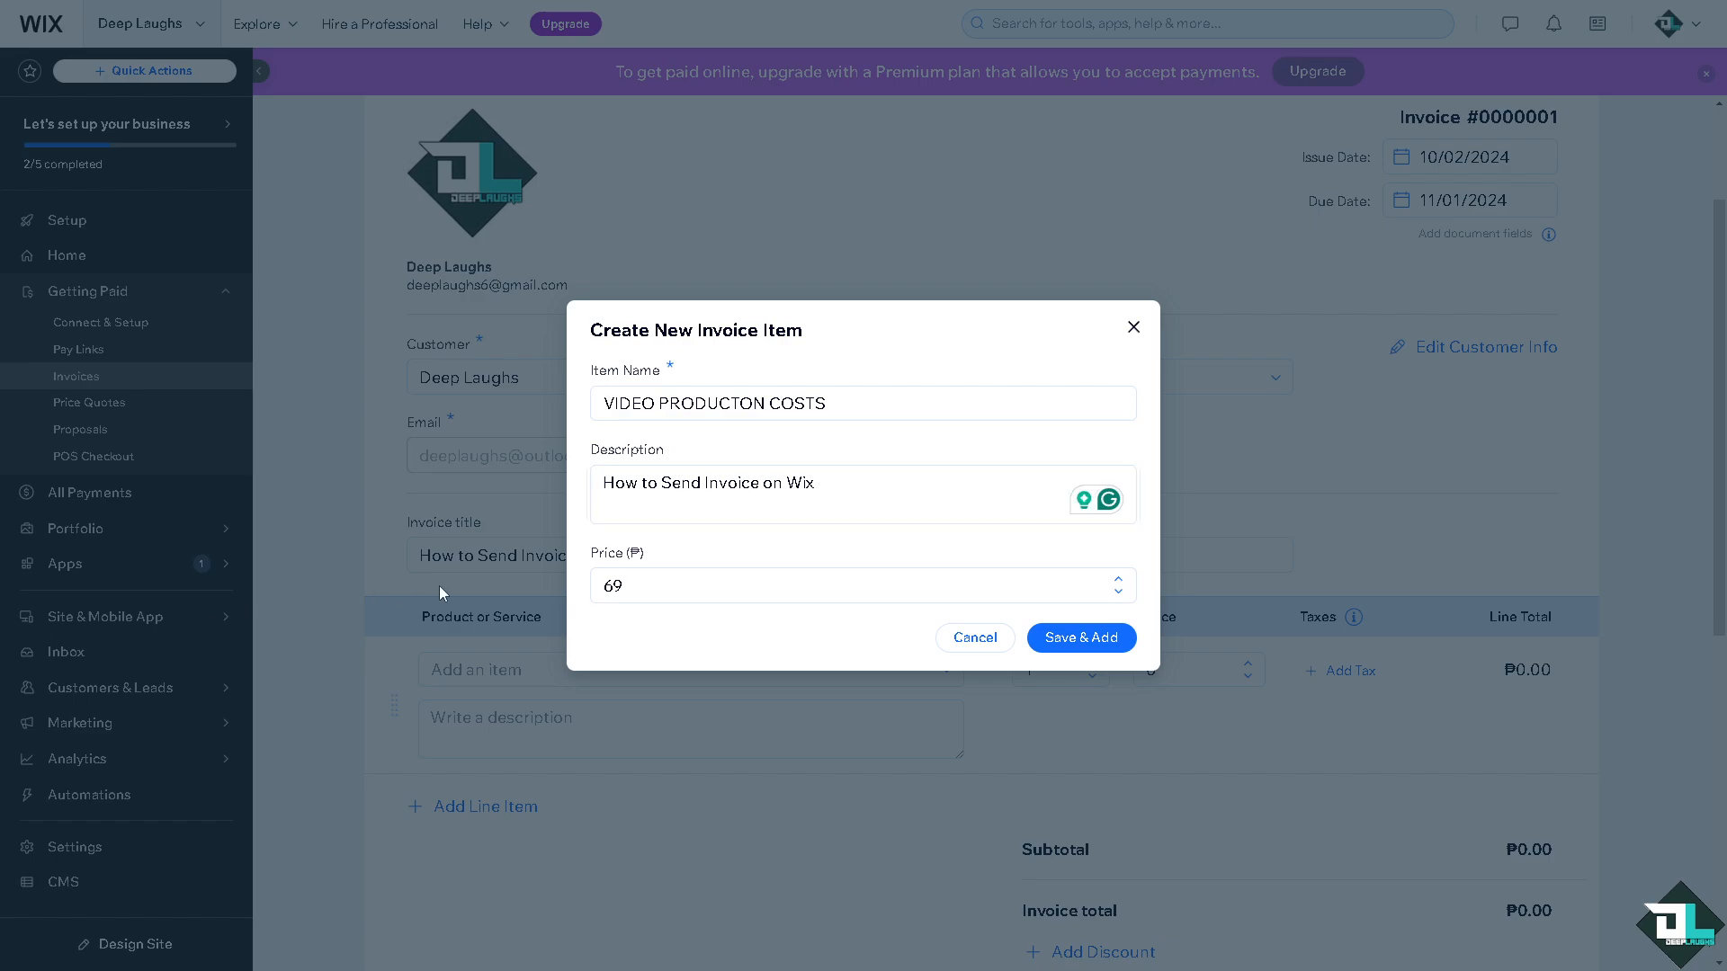
pyautogui.click(1084, 638)
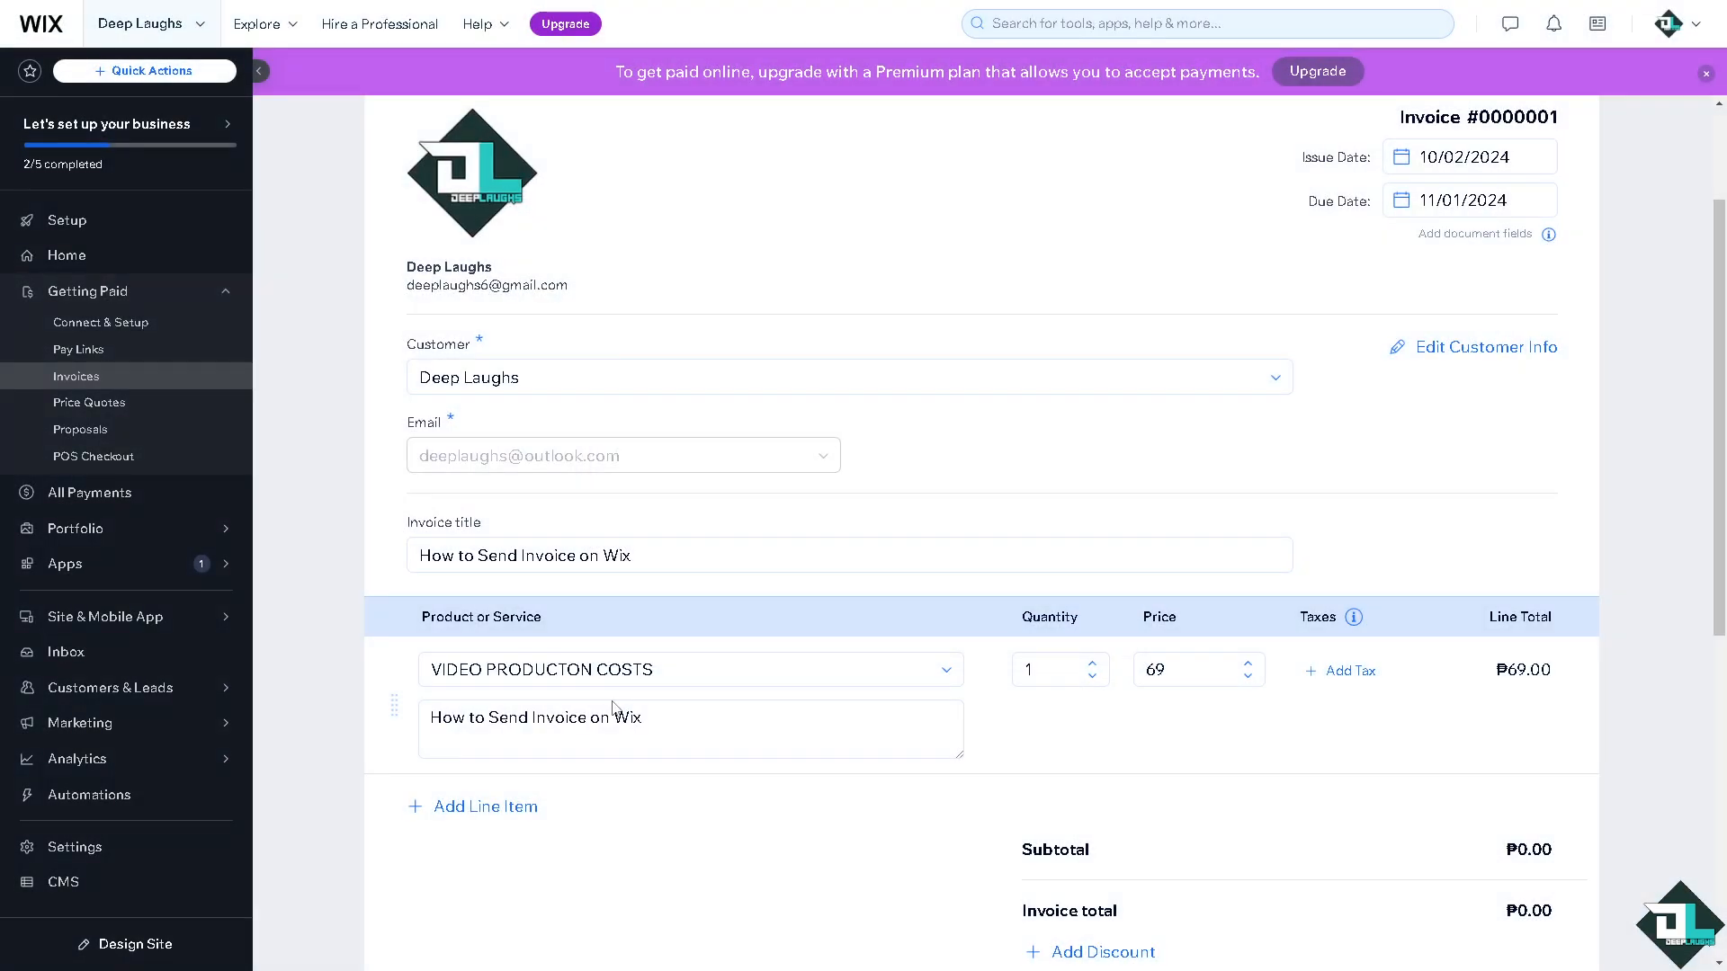
# Apply a 6.9% discount to the invoice, bringing the total to ₱64.24.
pyautogui.scroll(-2, 761, 703)
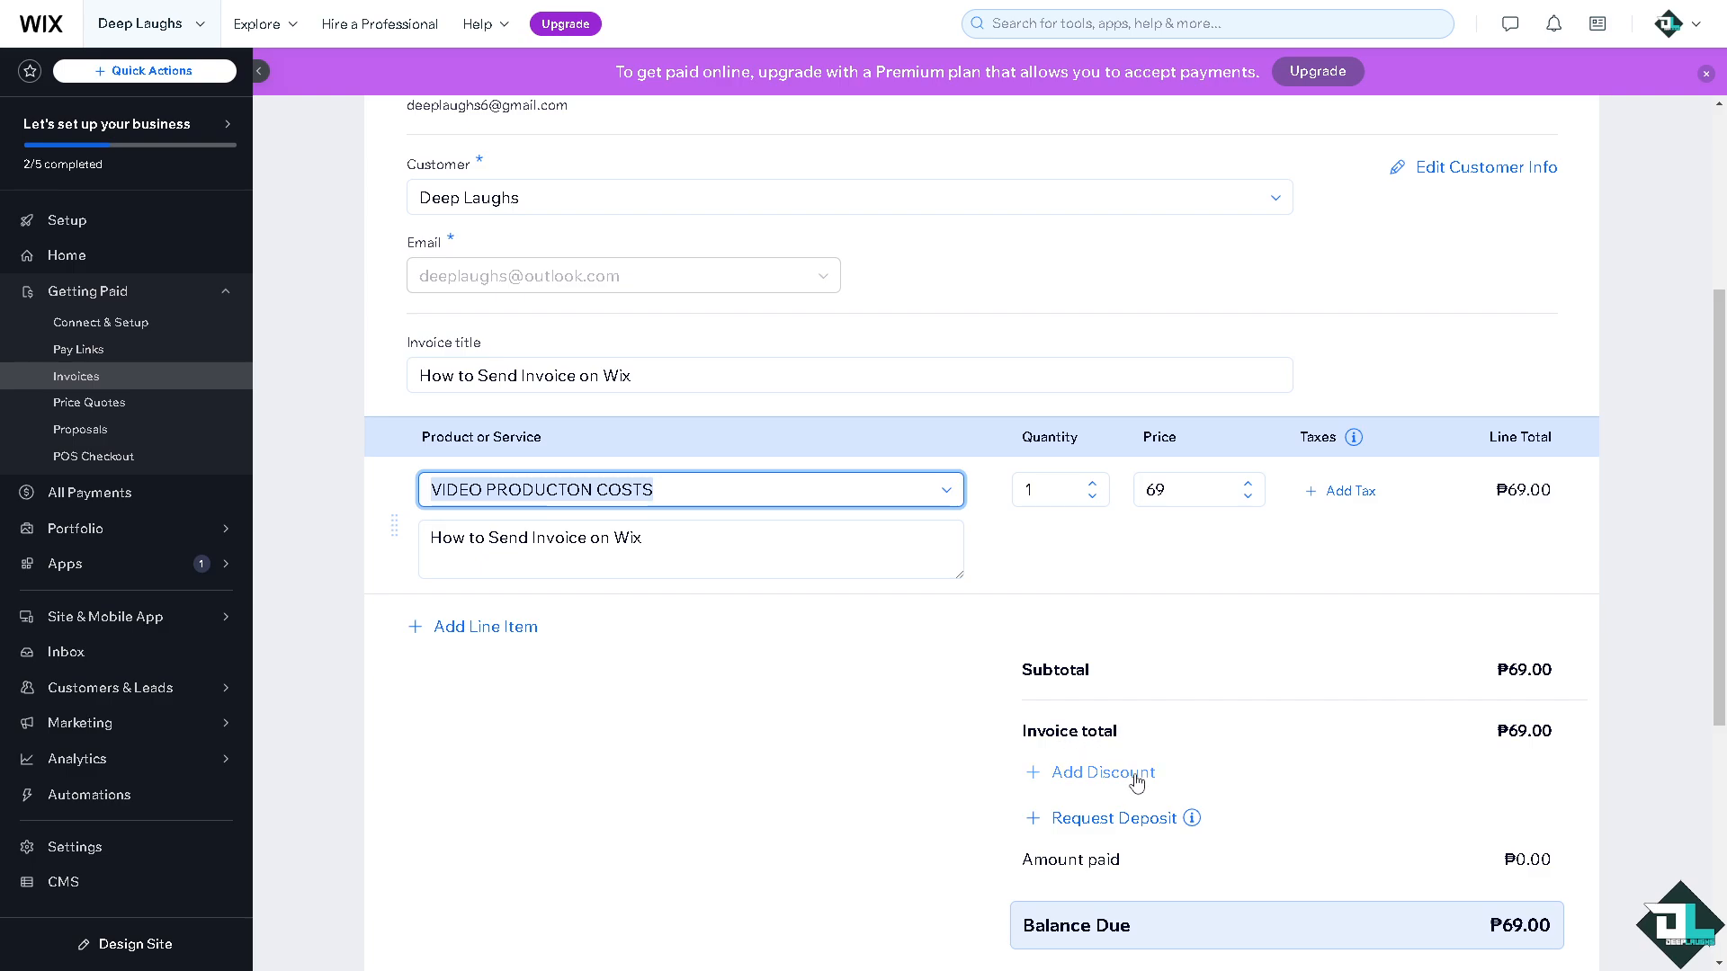
pyautogui.click(1061, 773)
pyautogui.click(1115, 779)
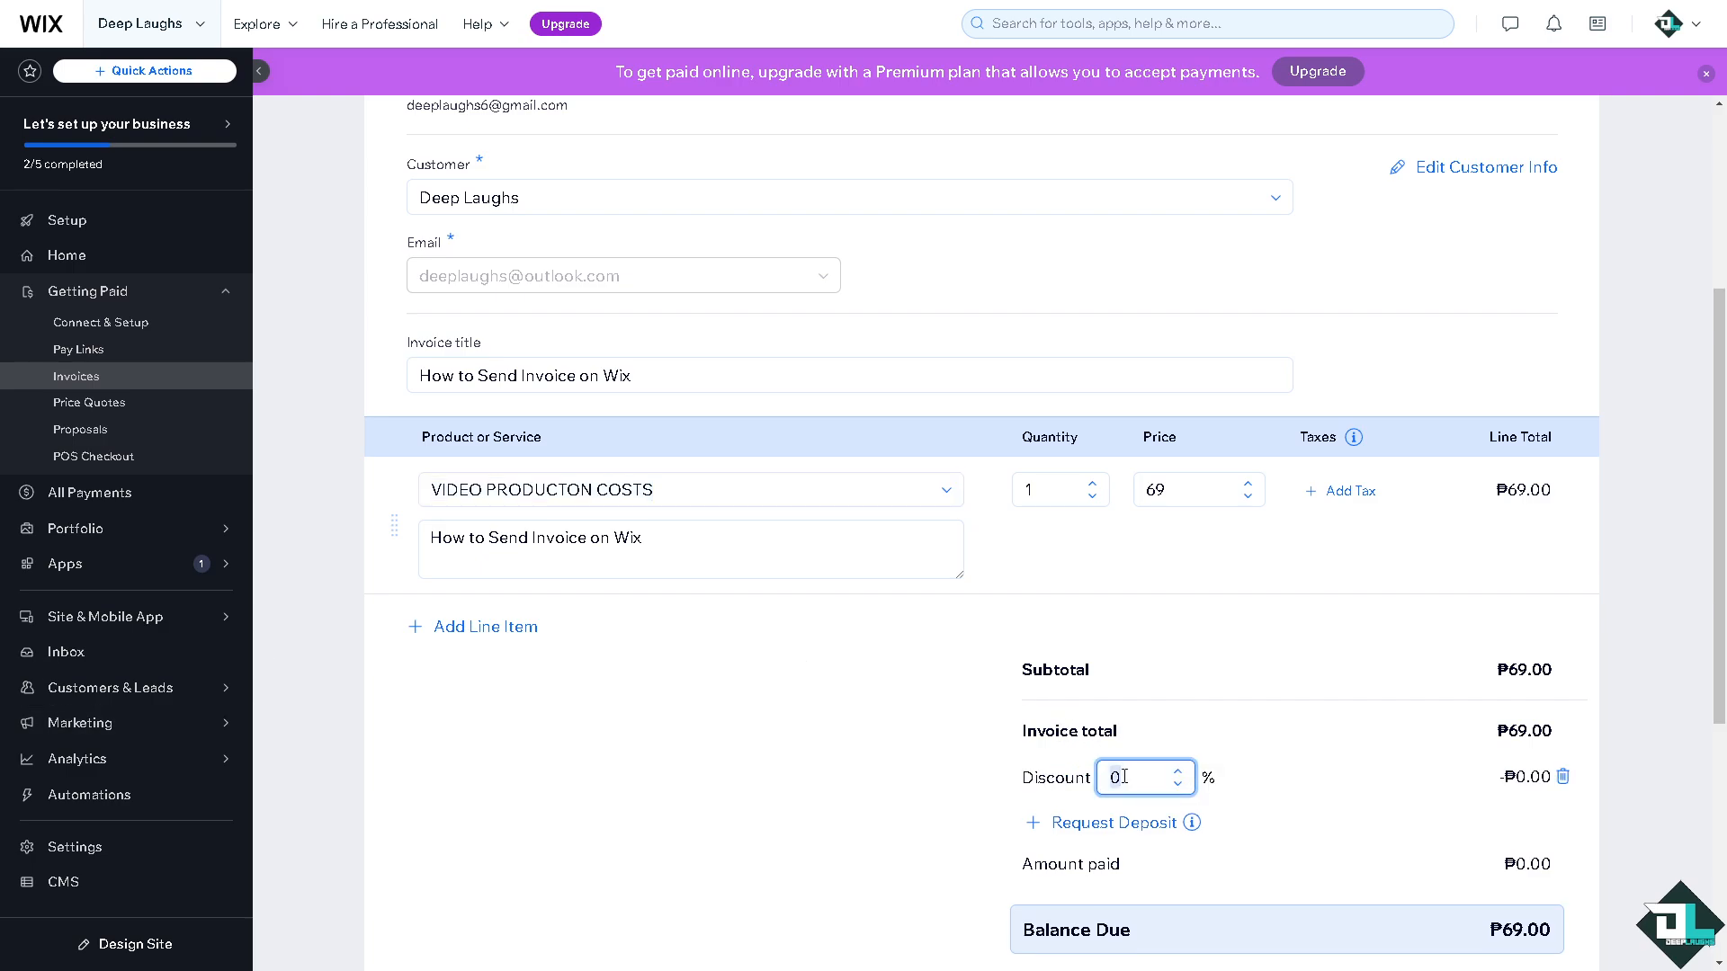
pyautogui.write('6.9')
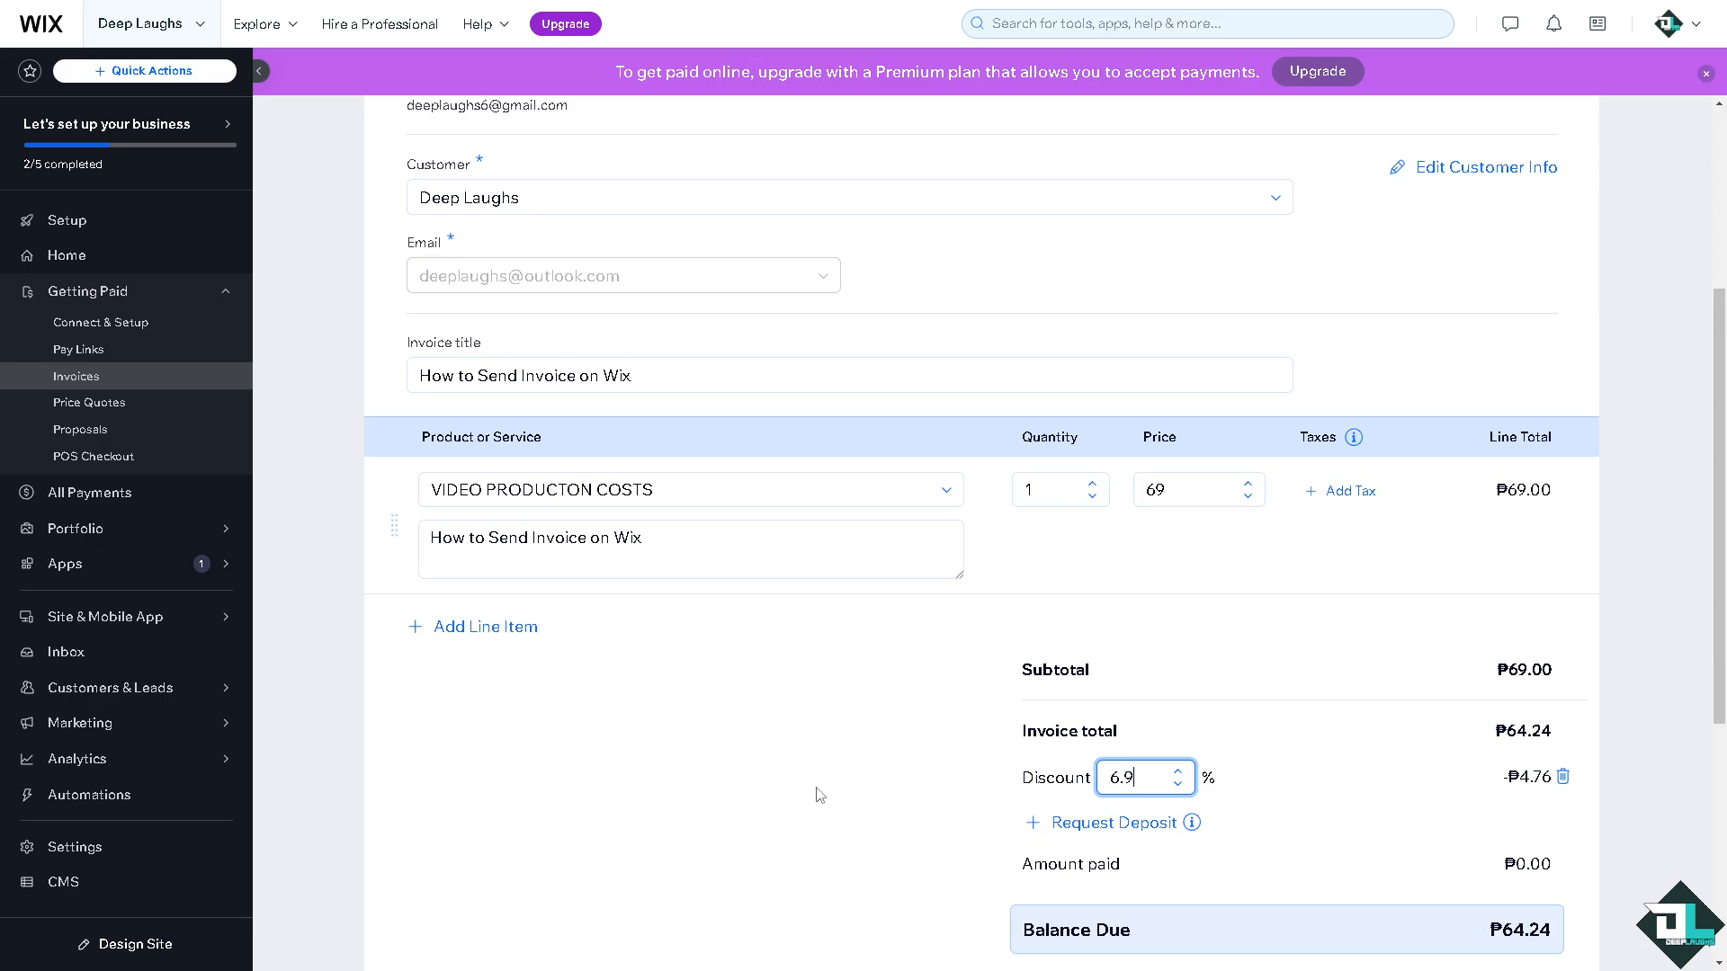
# Fill both Notes and Terms with 'How to Send Invoice on Wix'.
pyautogui.scroll(-3, 820, 795)
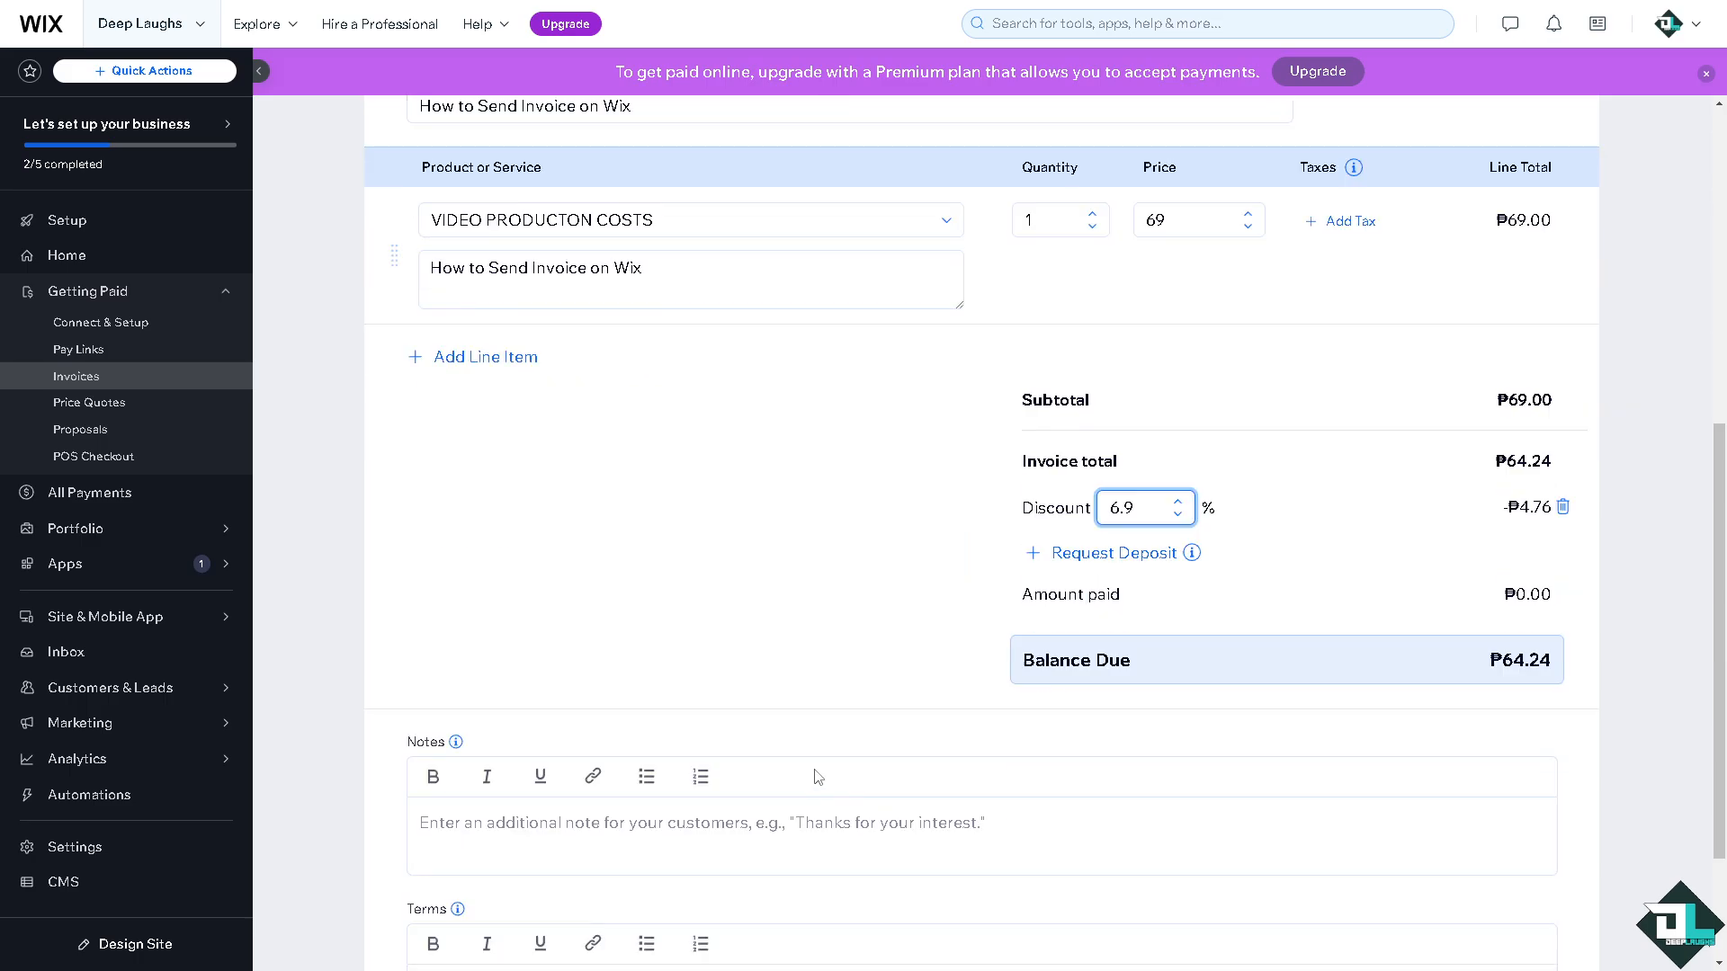
pyautogui.click(473, 823)
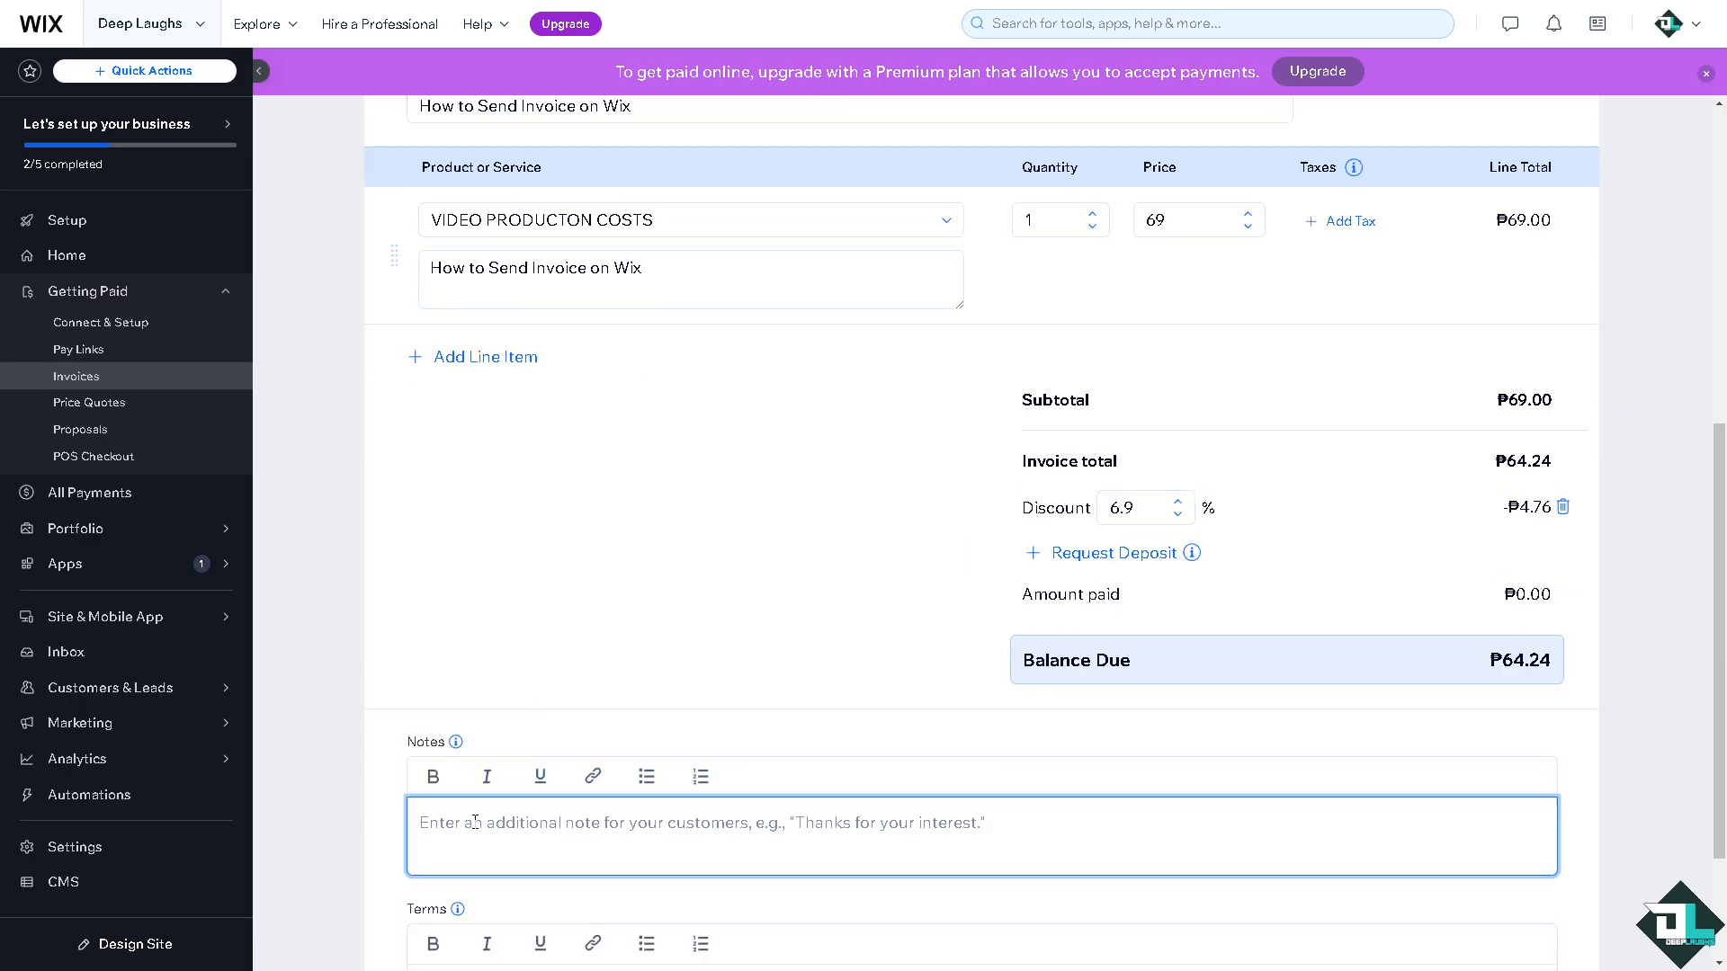
pyautogui.write('How to Send Invoice on Wix')
pyautogui.scroll(-2, 475, 822)
pyautogui.click(528, 798)
pyautogui.write('How to Send Invoice on Wix')
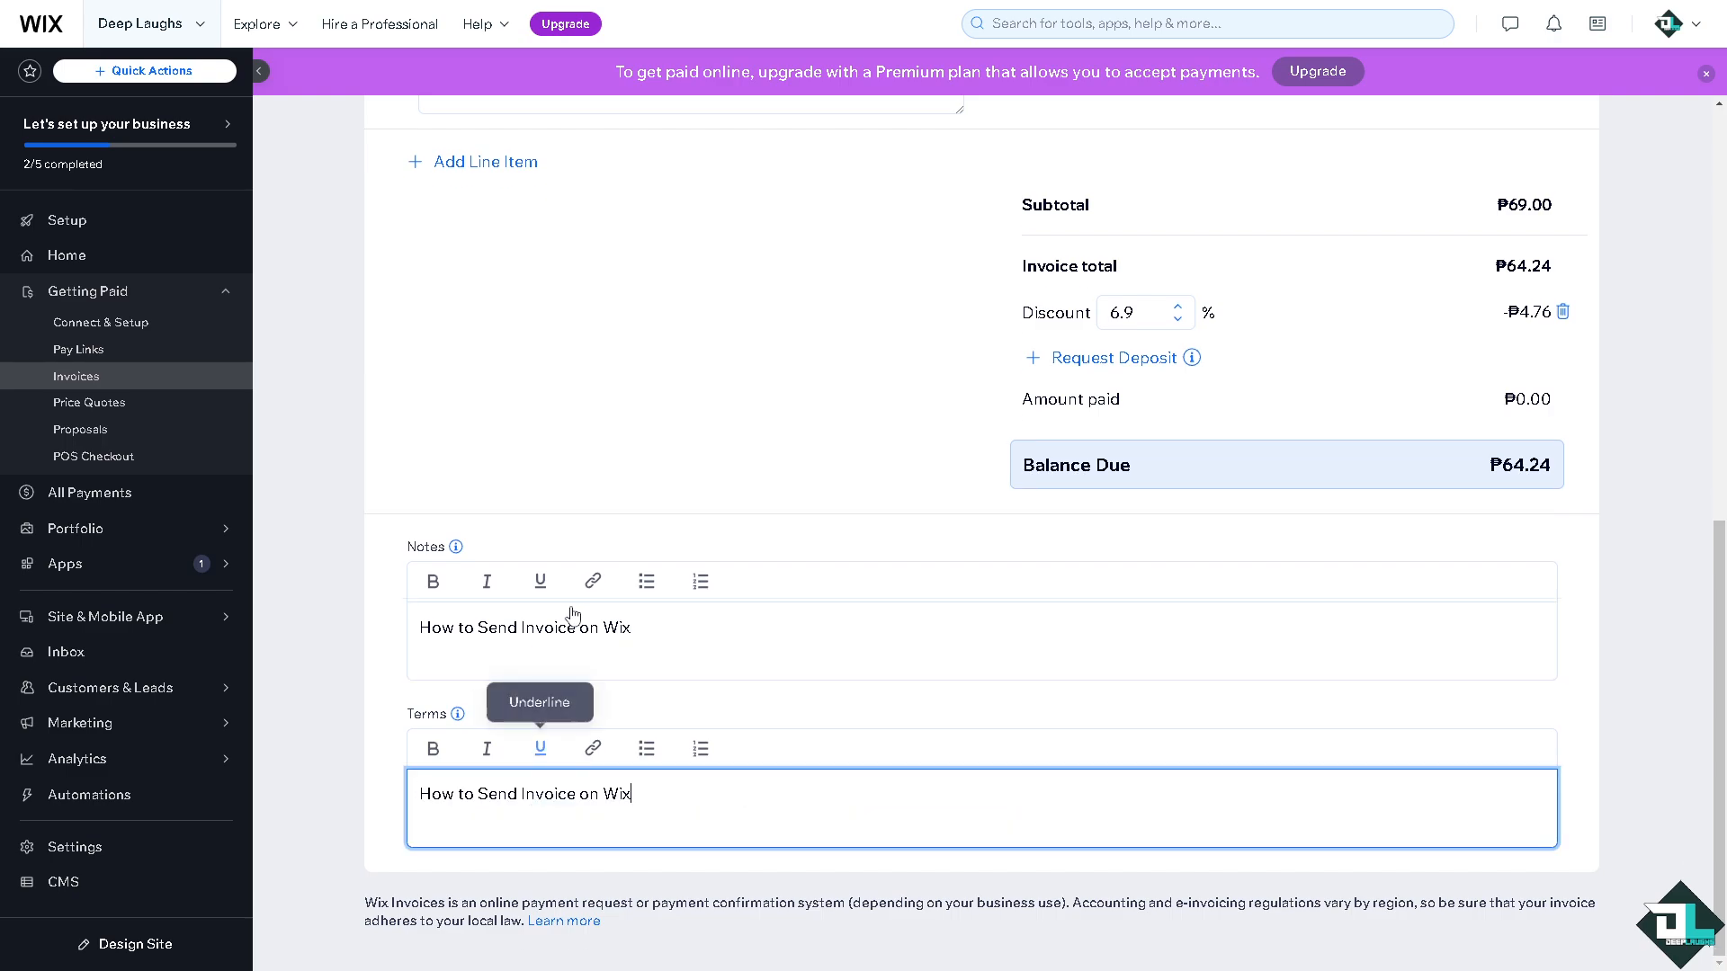
# Make the entire Notes text bold and underlined.
pyautogui.click(675, 628)
pyautogui.hotkey('ctrl', 'a')
pyautogui.click(435, 582)
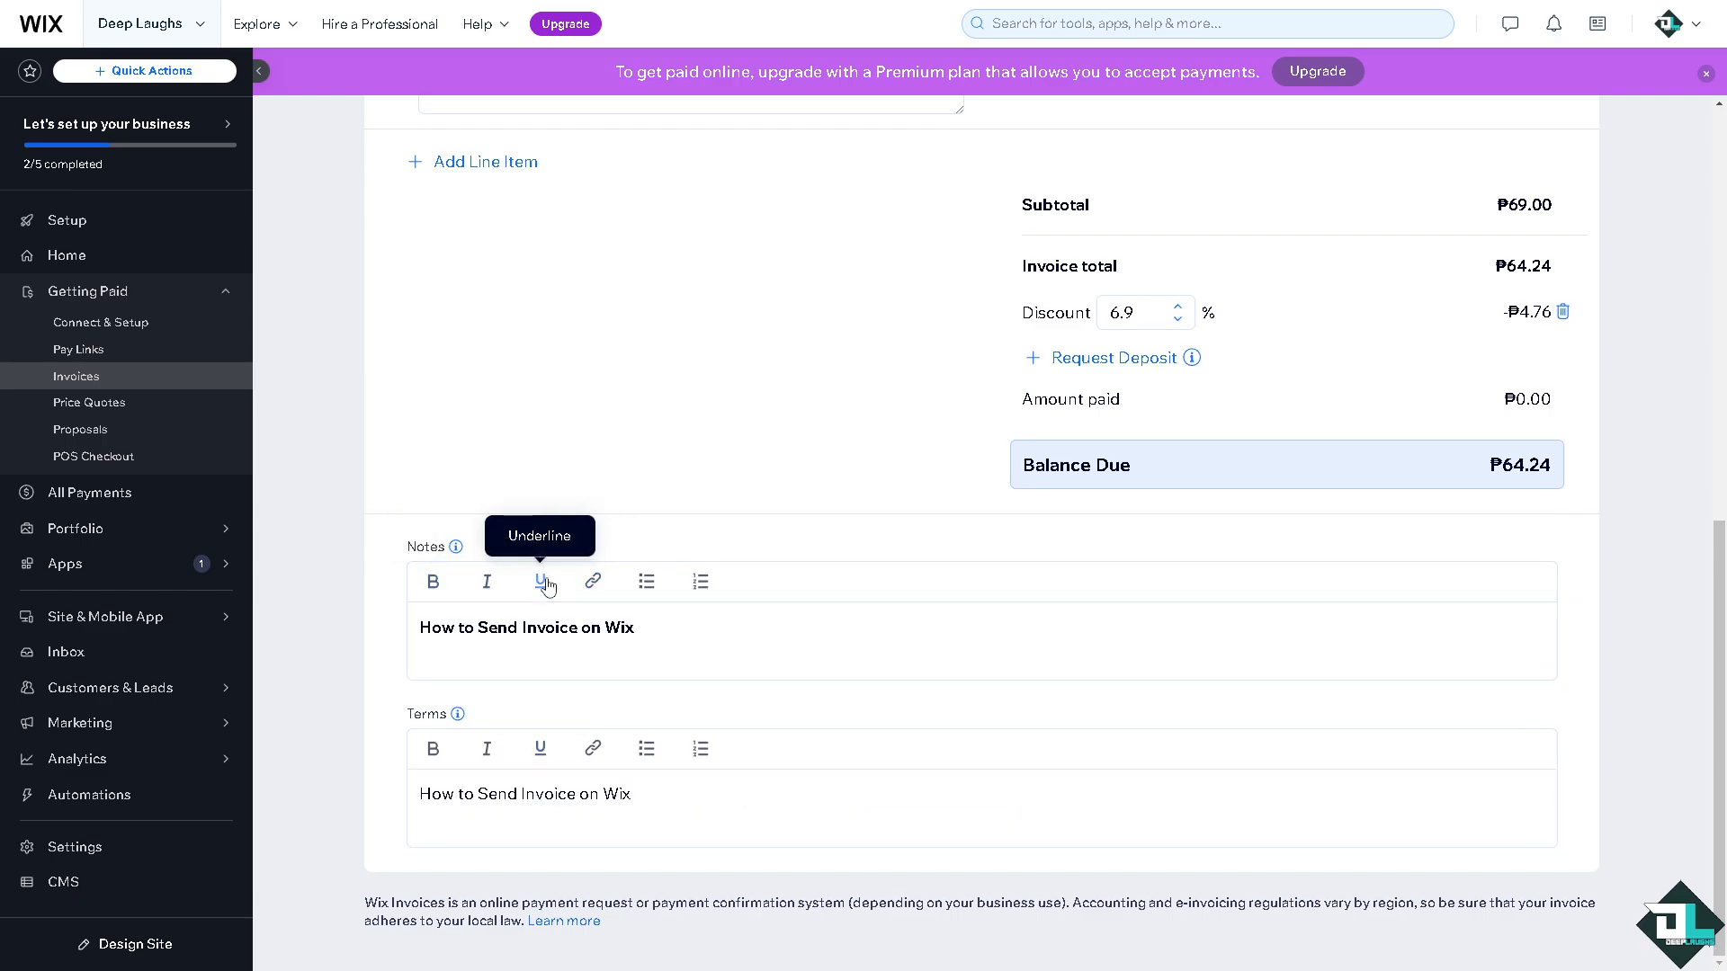
pyautogui.click(543, 582)
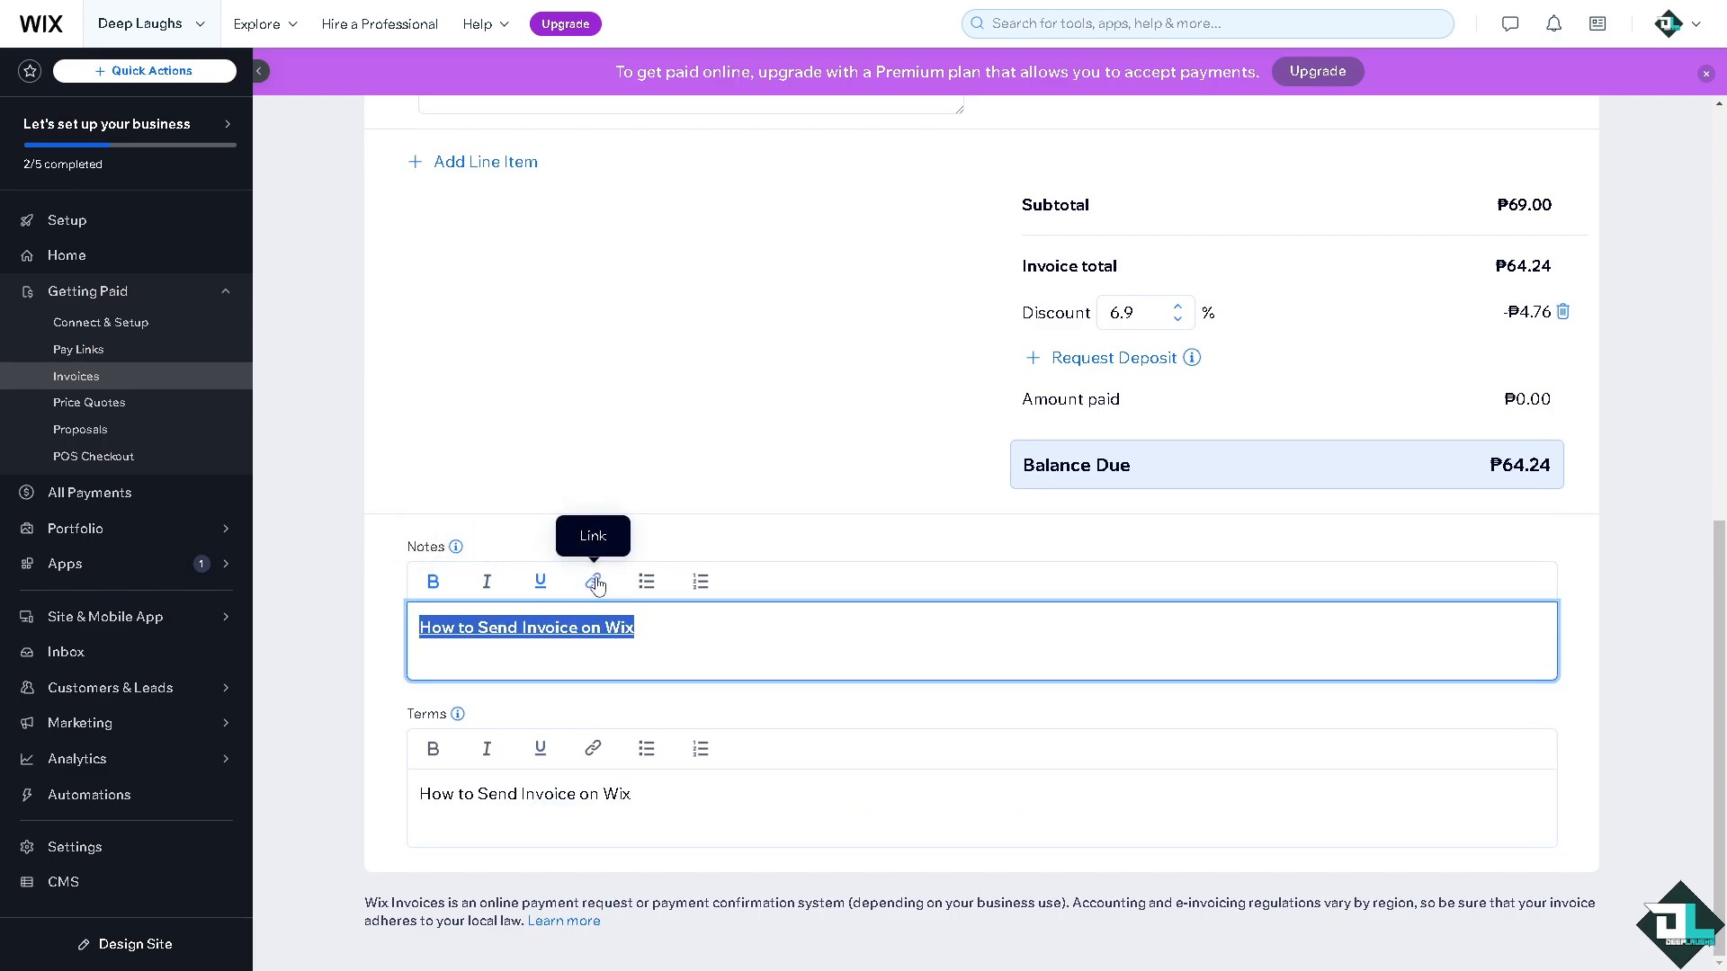
# Open the link popup for the Notes text, then dismiss it without entering a URL.
pyautogui.click(595, 585)
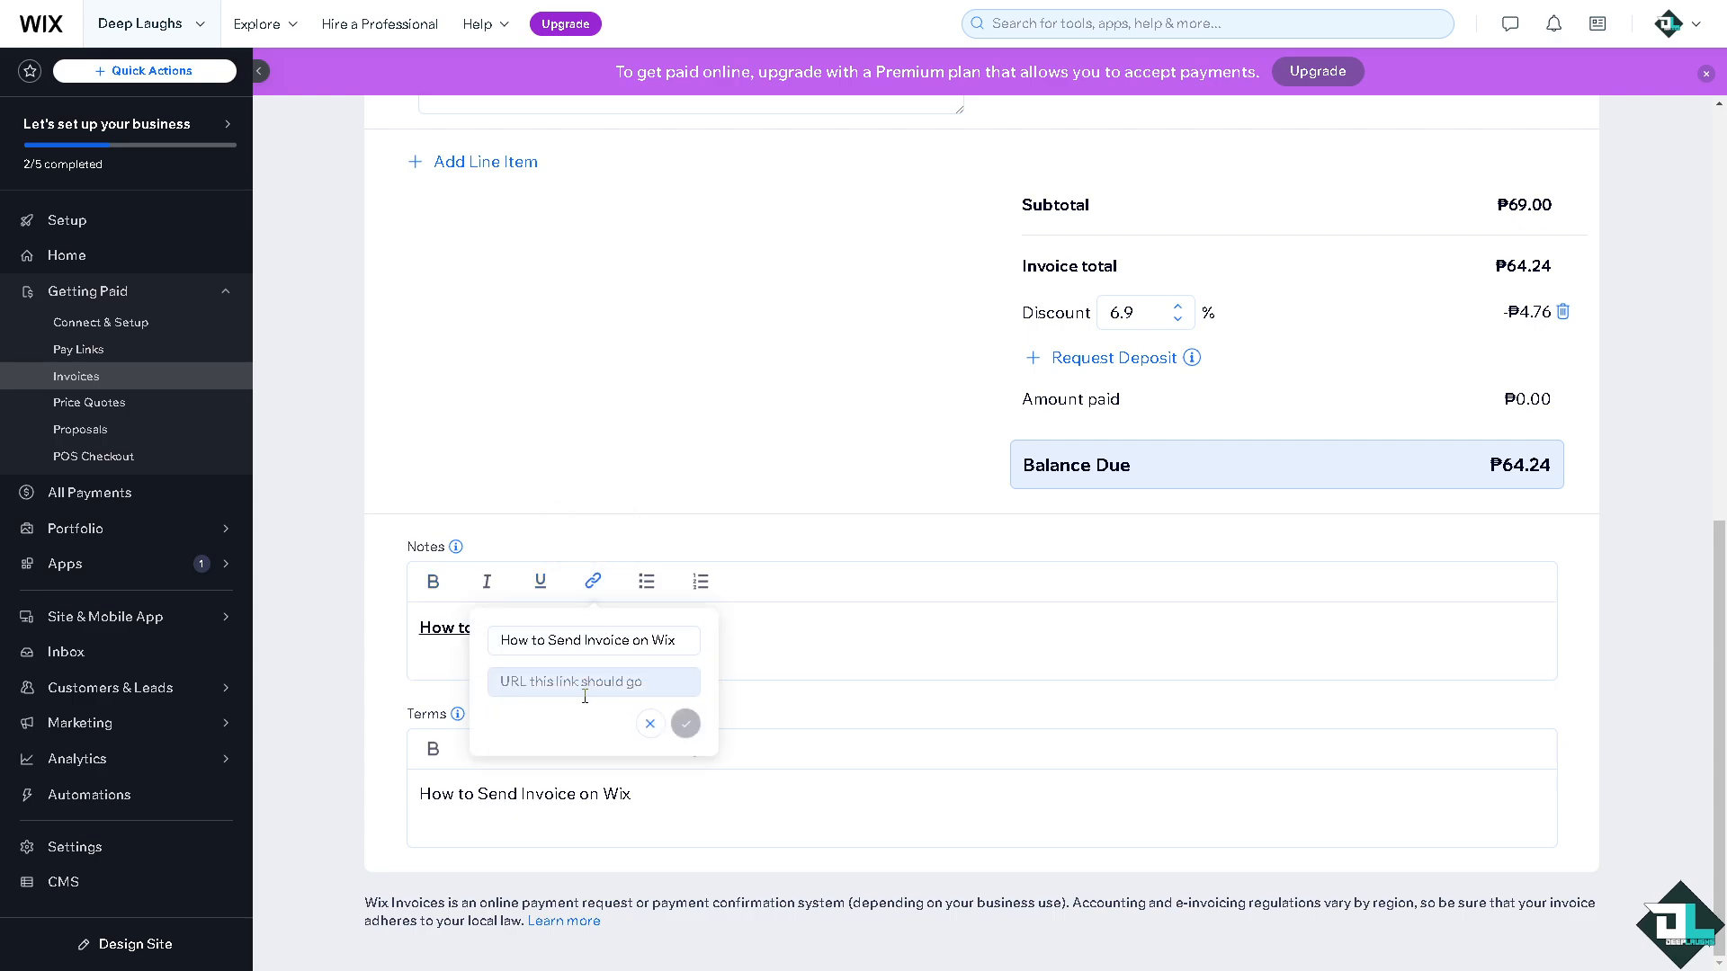
pyautogui.click(796, 666)
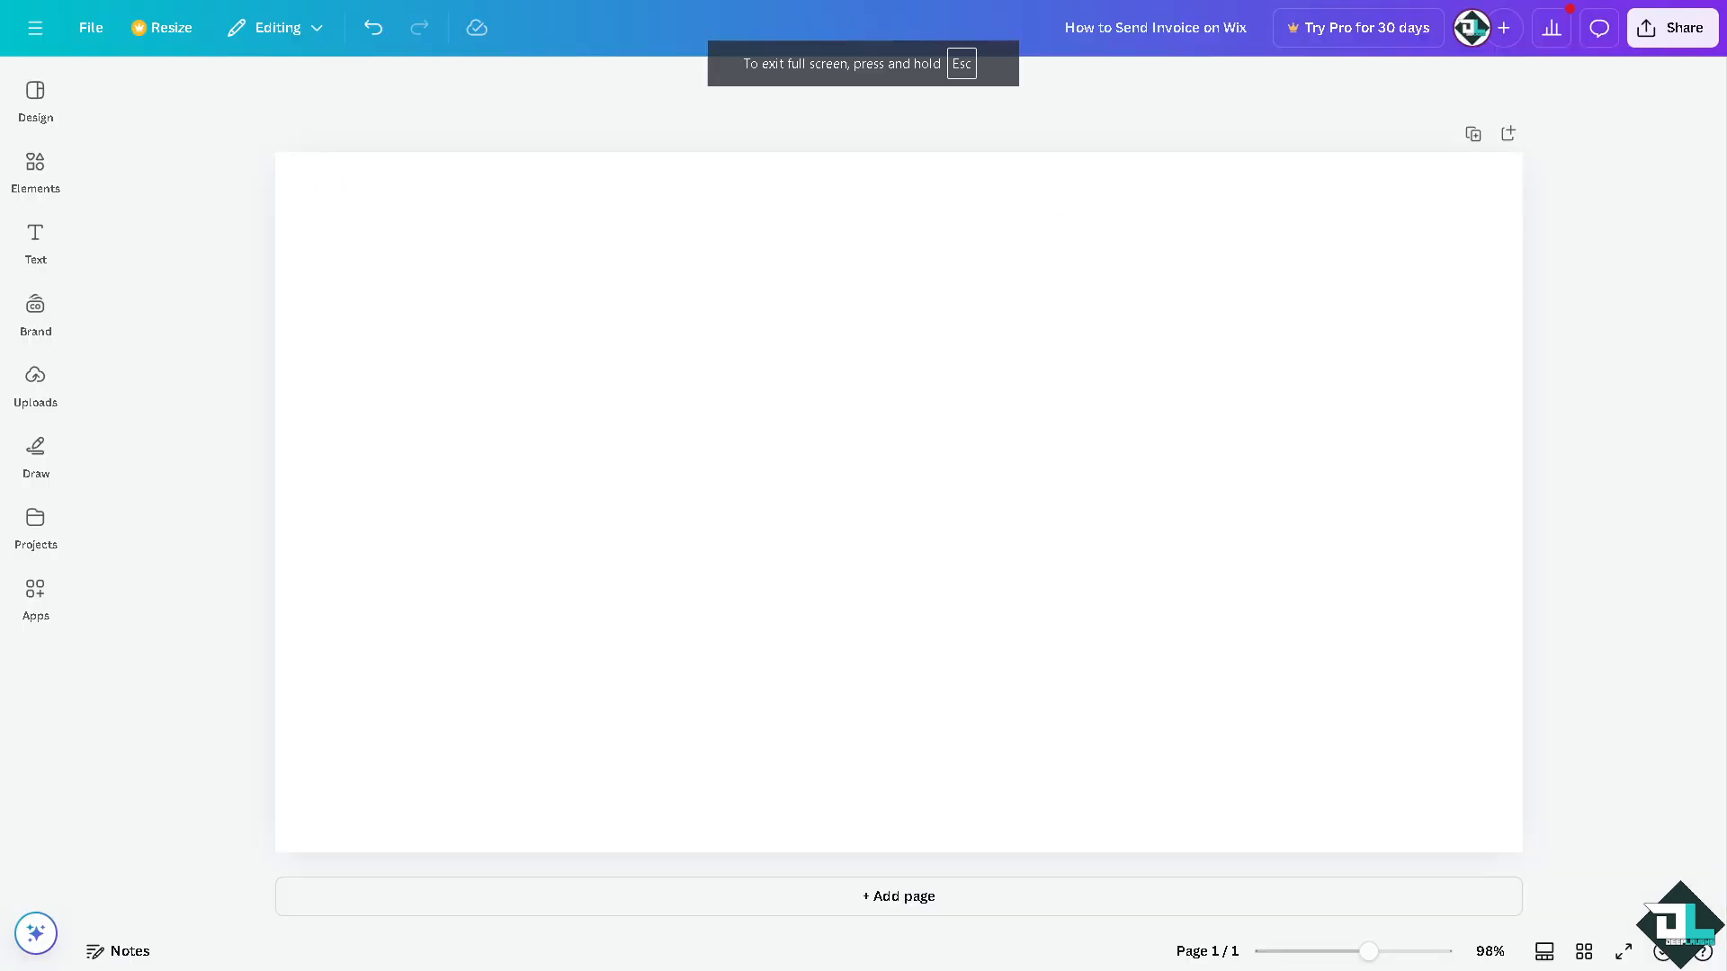
# Add the uploaded Wix invoice thumbnail and stretch it to cover the 1280×720 page.
pyautogui.click(37, 394)
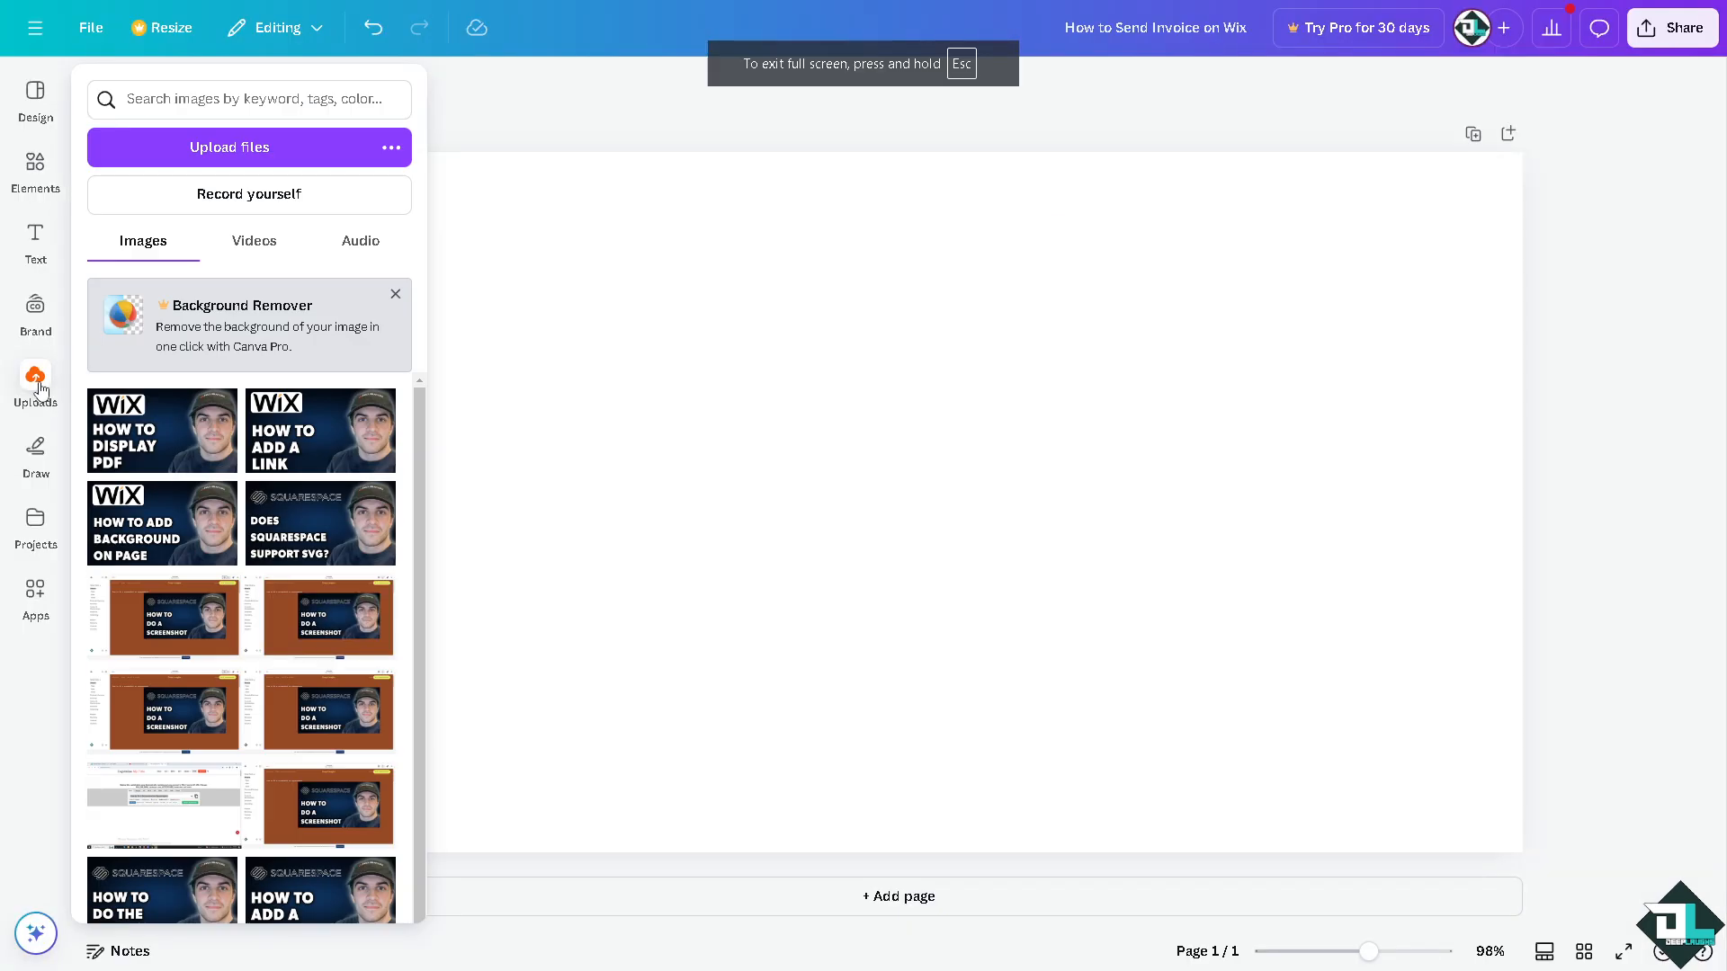
pyautogui.click(587, 387)
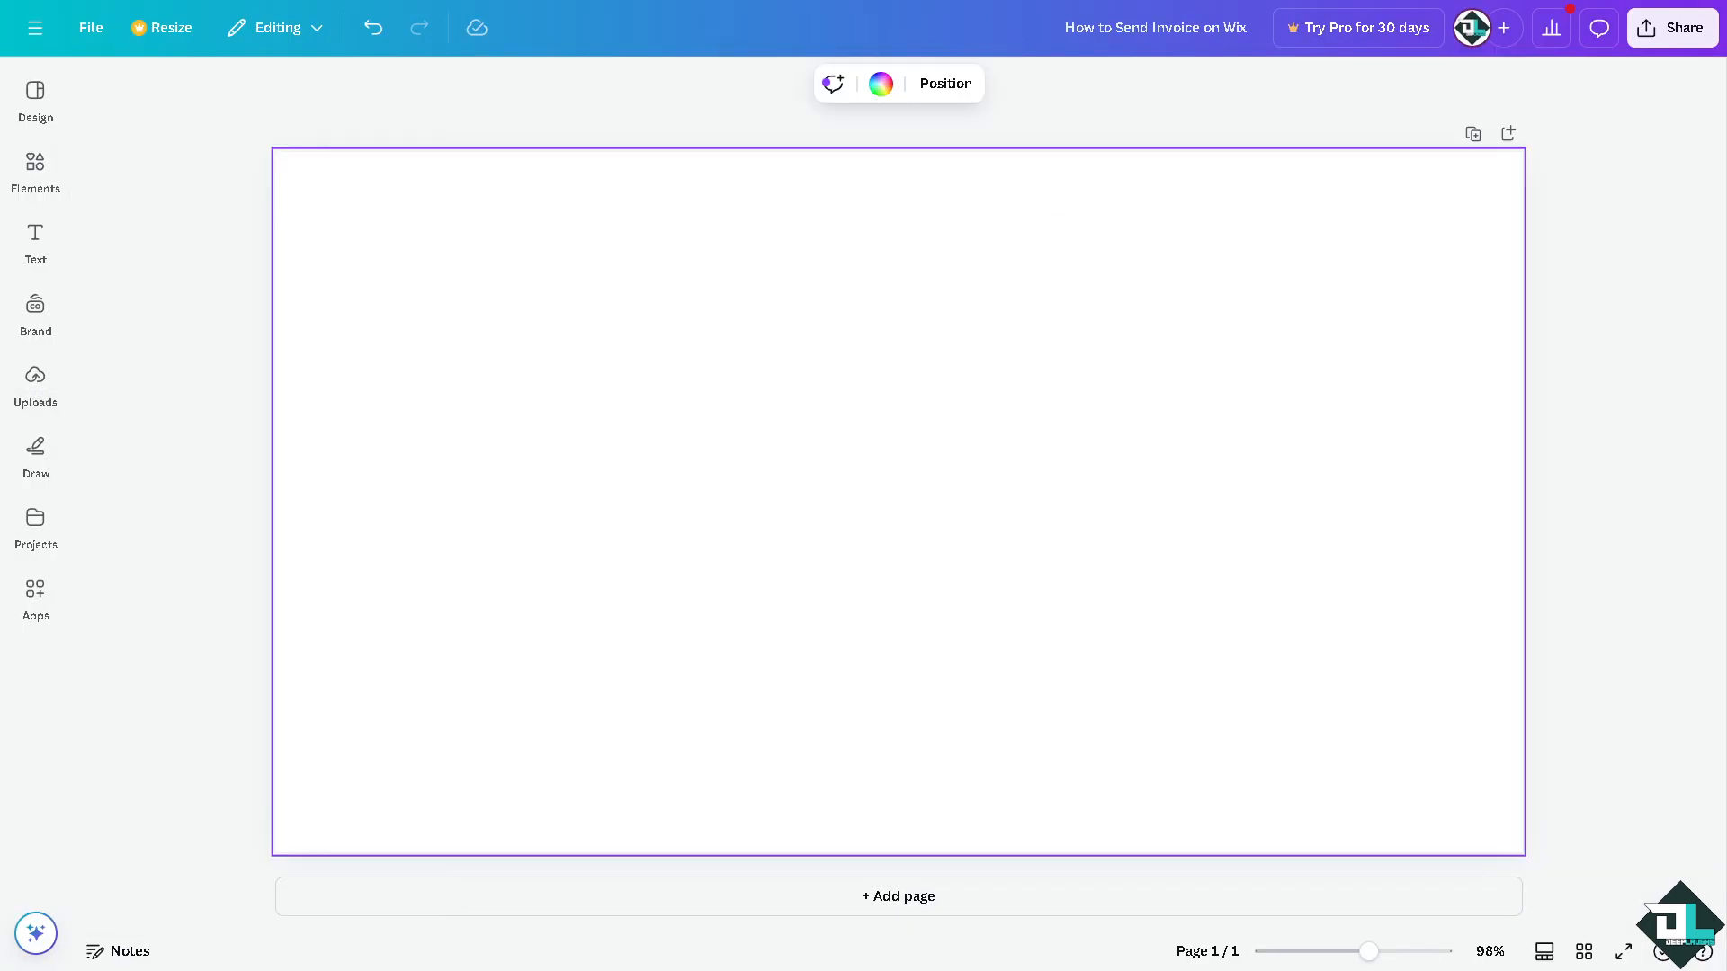
pyautogui.hotkey('ctrl', 'v')
pyautogui.moveTo(513, 286); pyautogui.dragTo(268, 178)
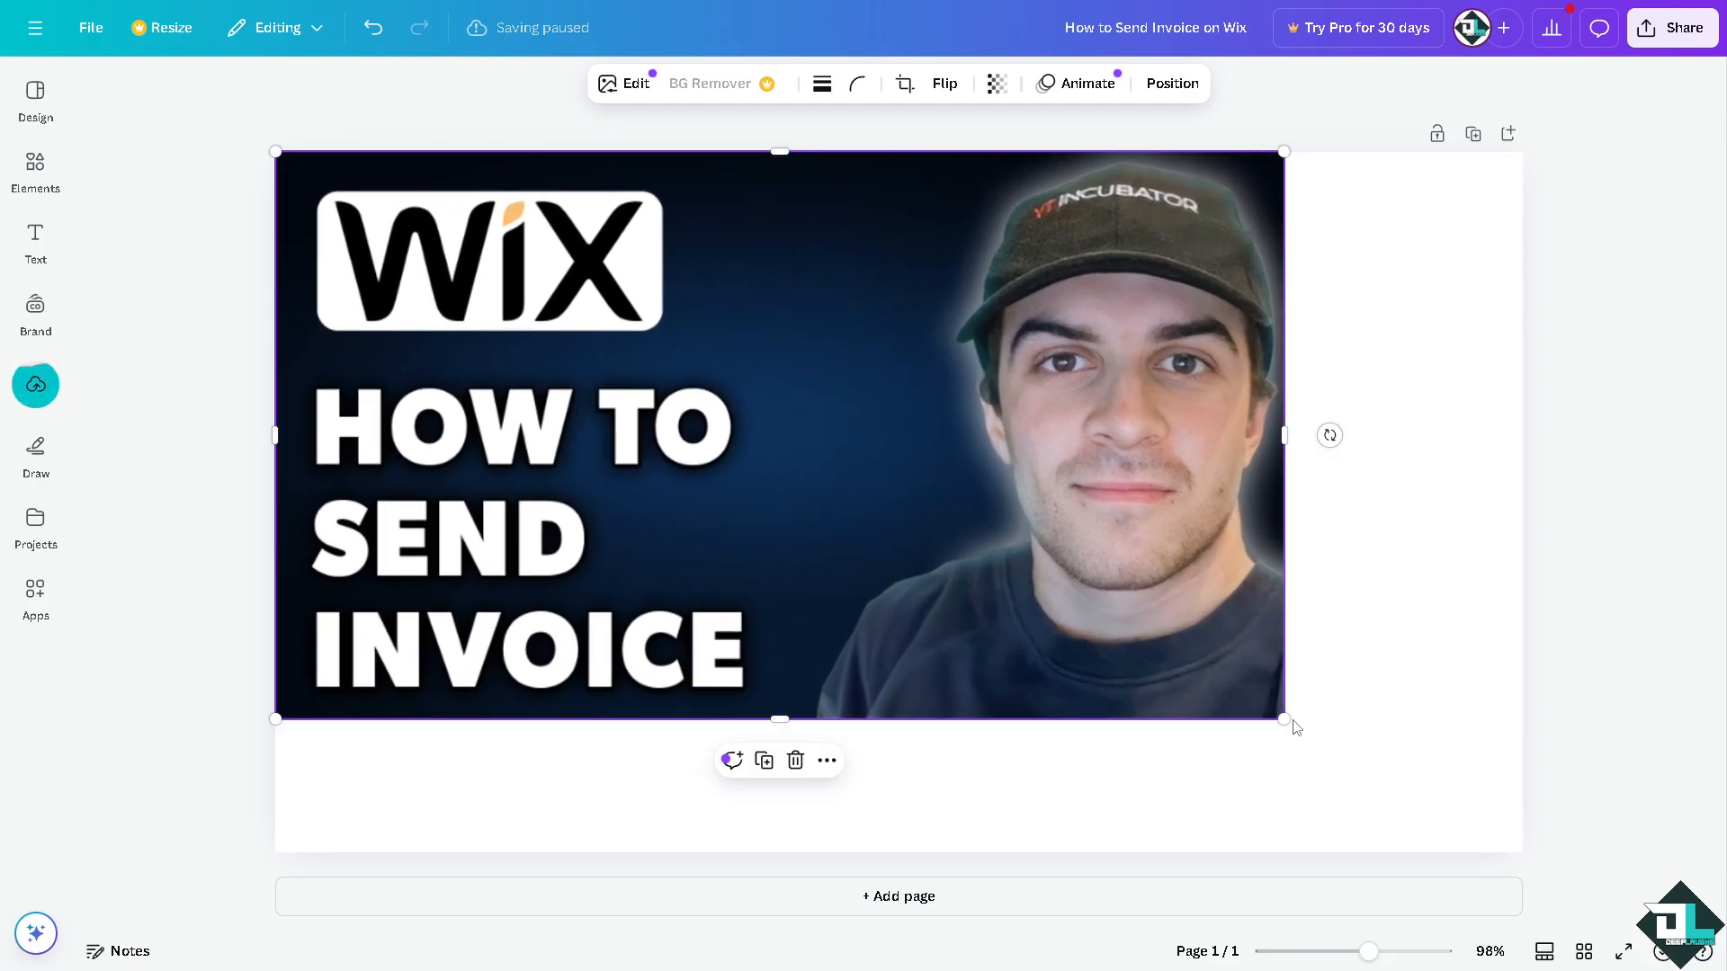
pyautogui.moveTo(1284, 718); pyautogui.dragTo(1523, 853)
# Check which file types Canva's Share menu offers for downloading the thumbnail design.
pyautogui.click(1673, 45)
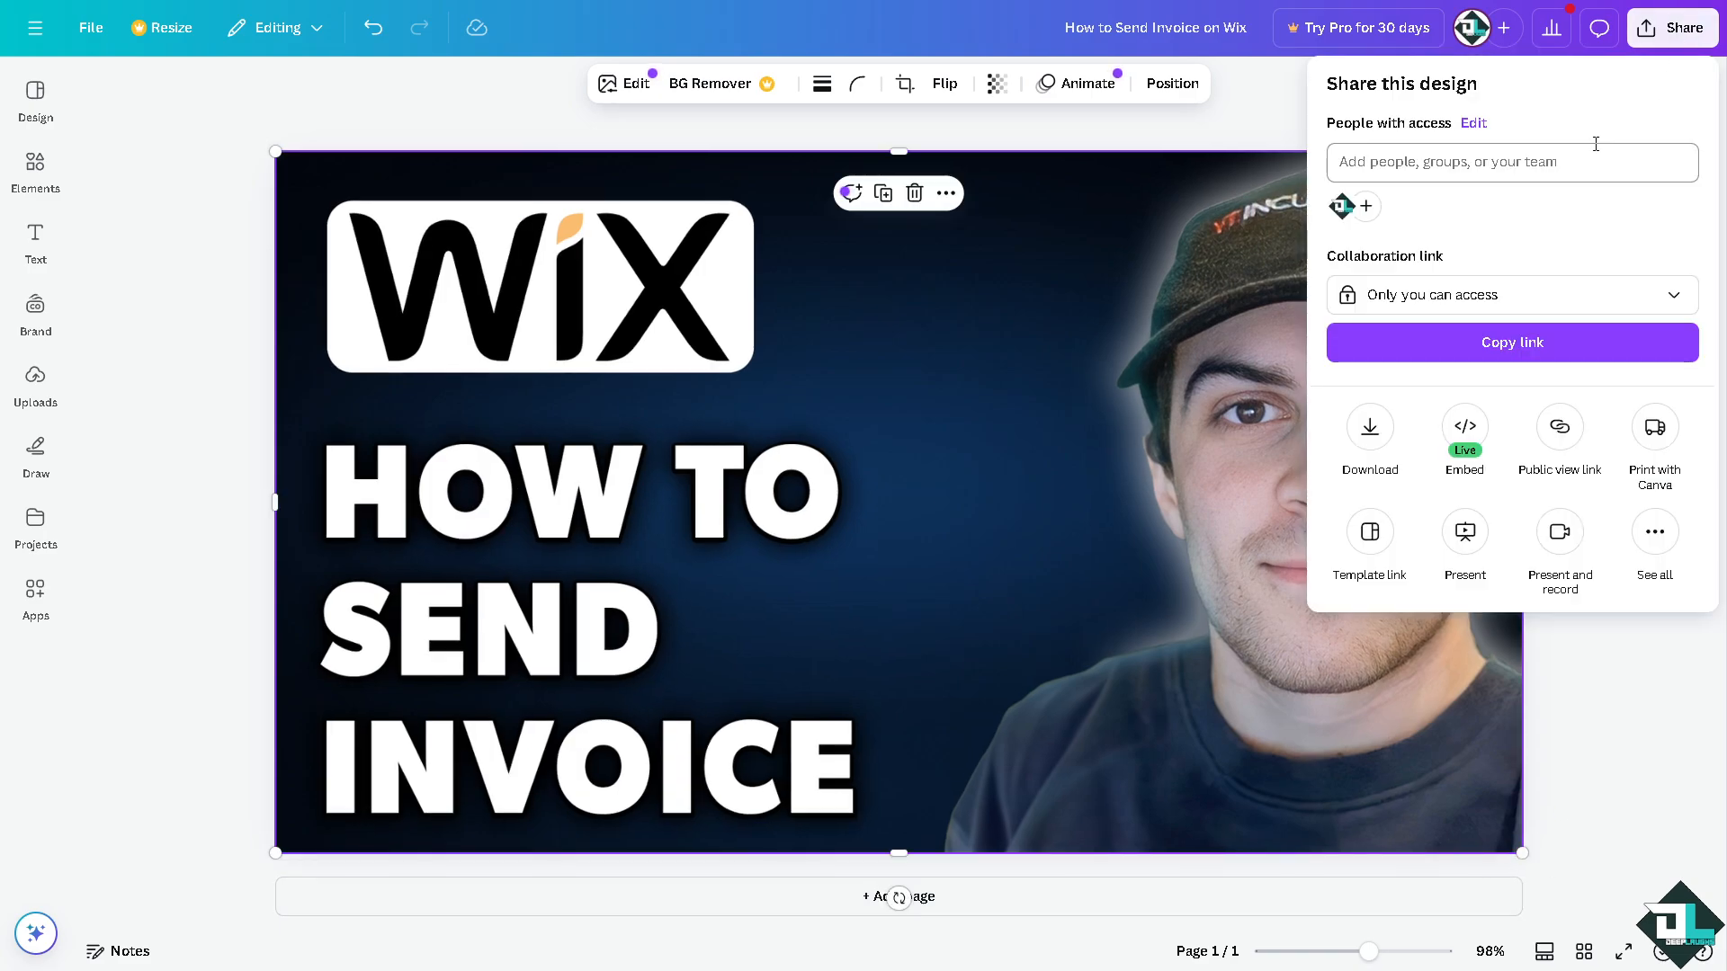
pyautogui.click(1369, 436)
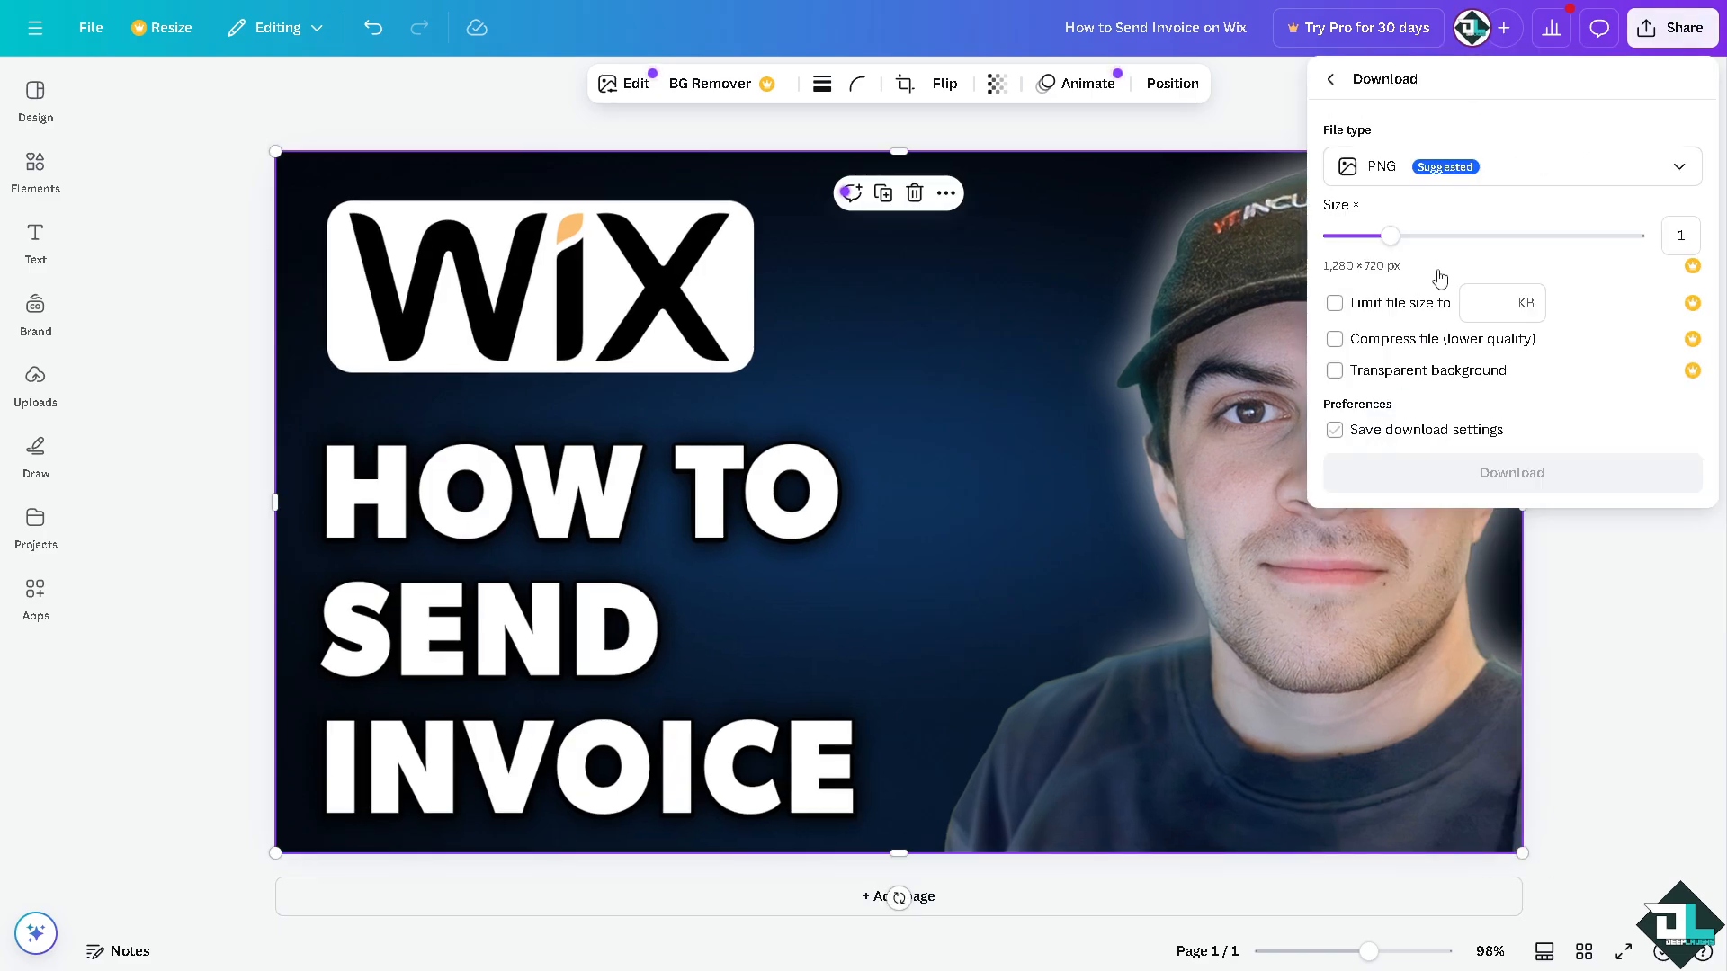
pyautogui.click(1433, 180)
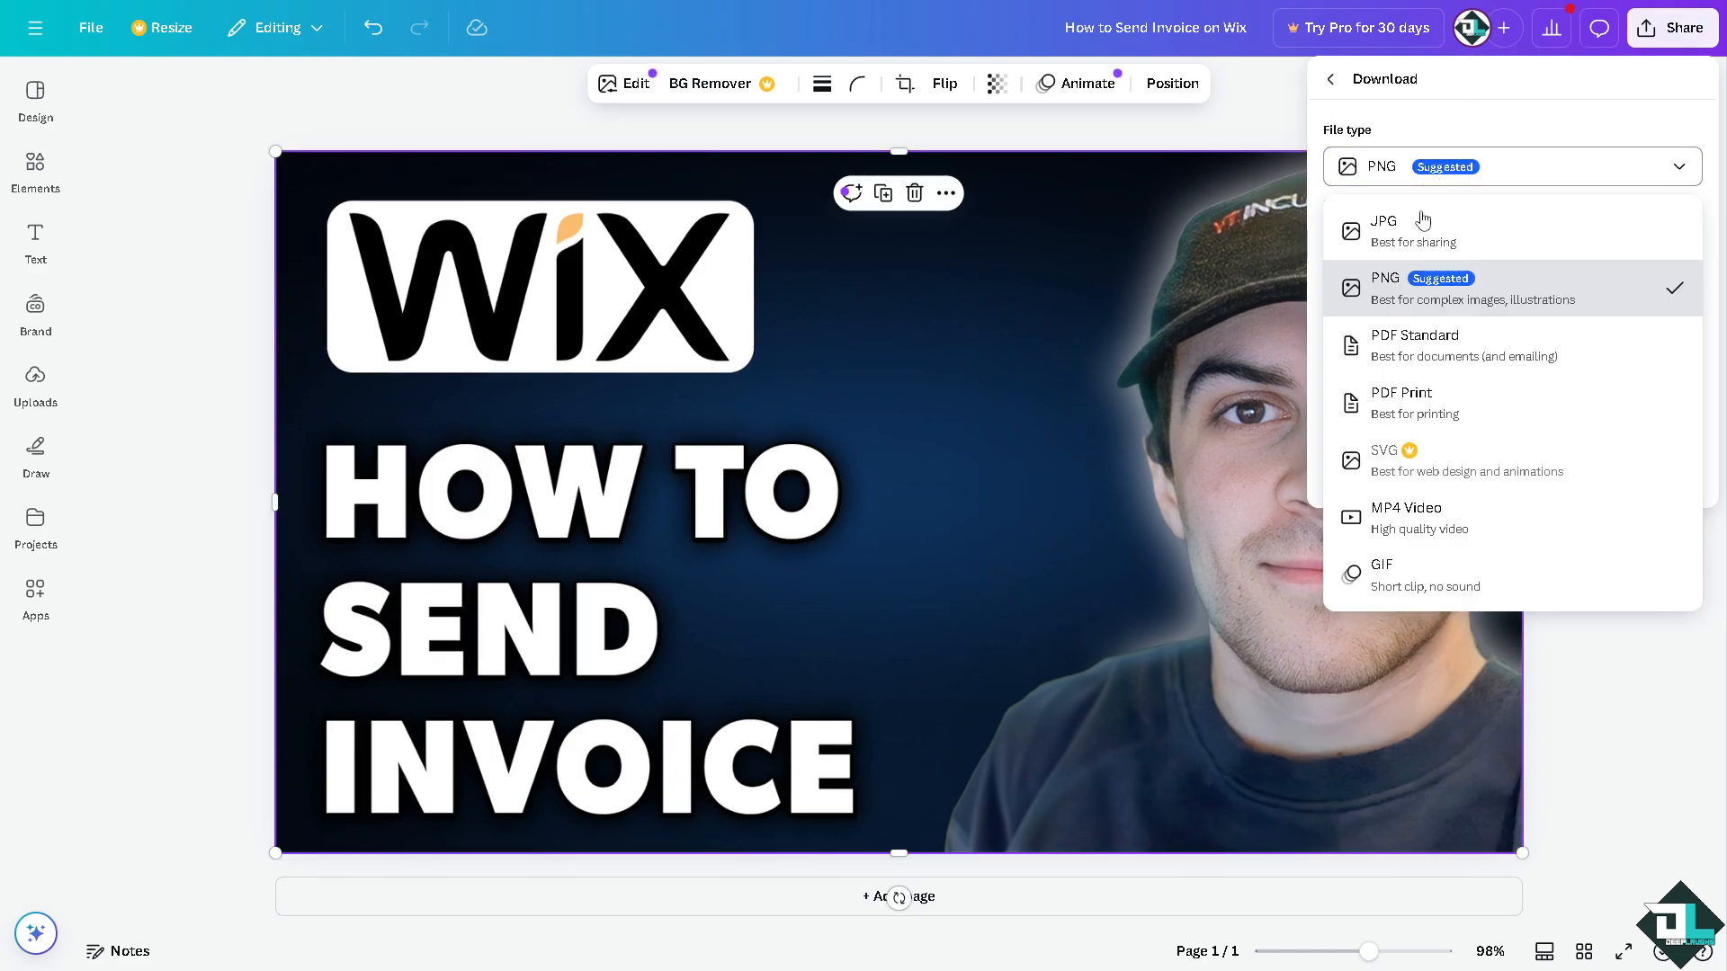
pyautogui.click(1451, 118)
pyautogui.click(1330, 79)
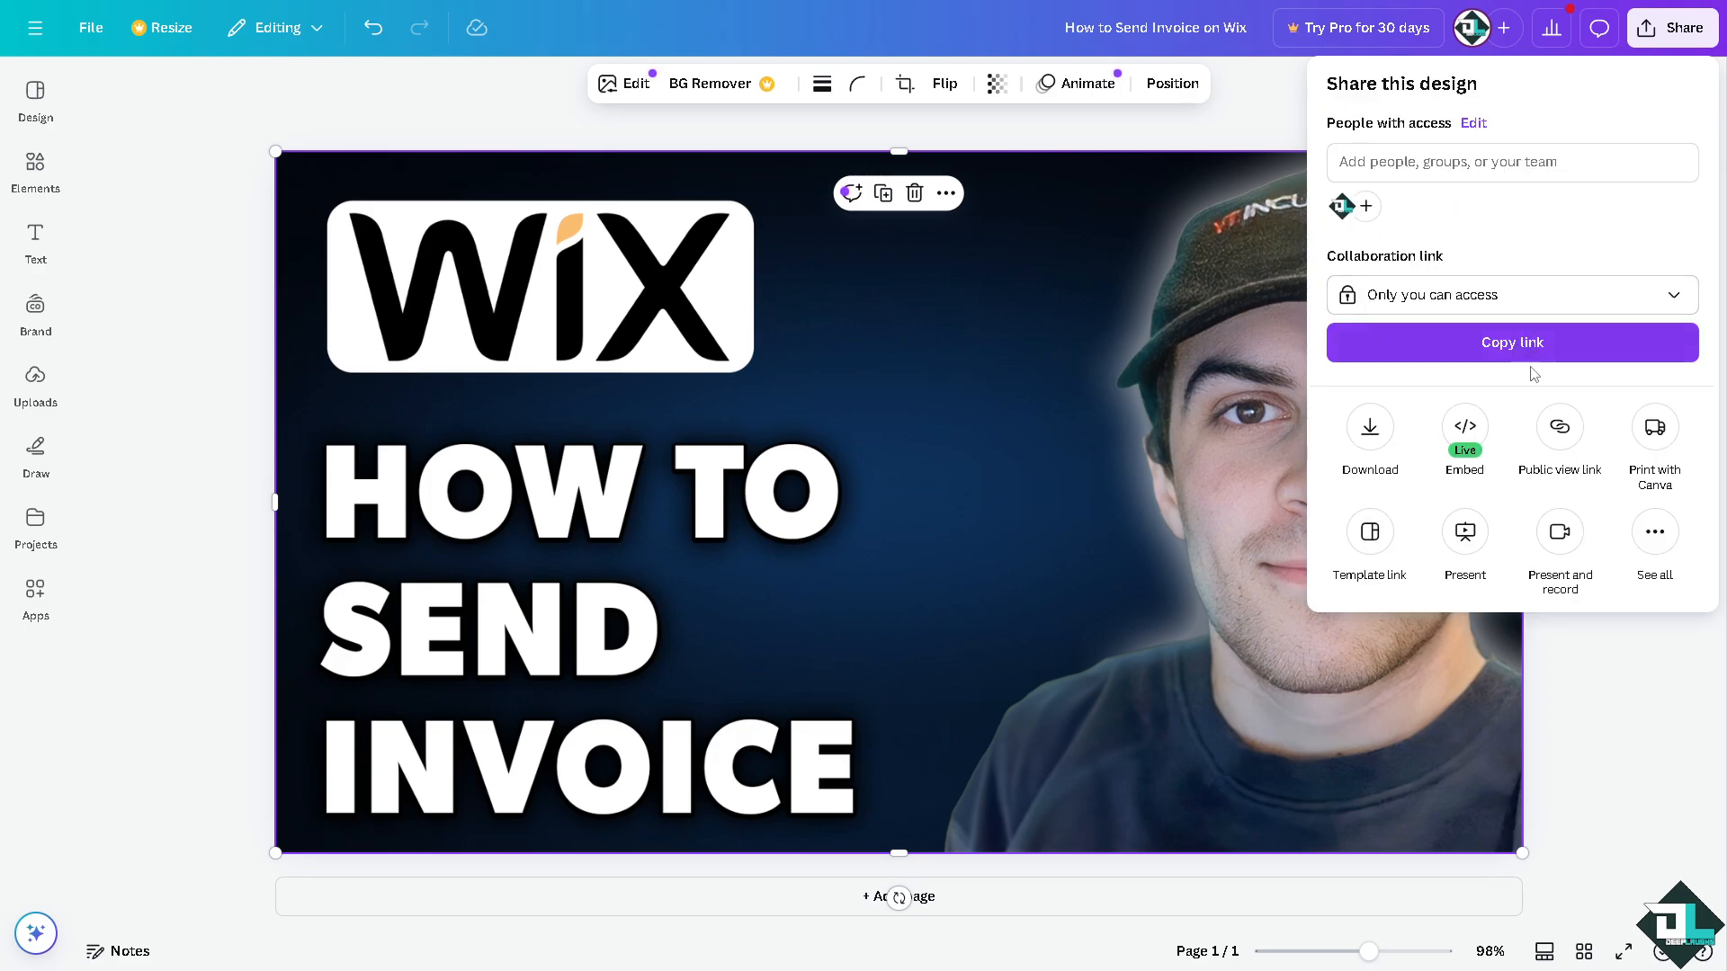
# Browse all sharing options, look at Website, then open the Embed options.
pyautogui.click(1658, 540)
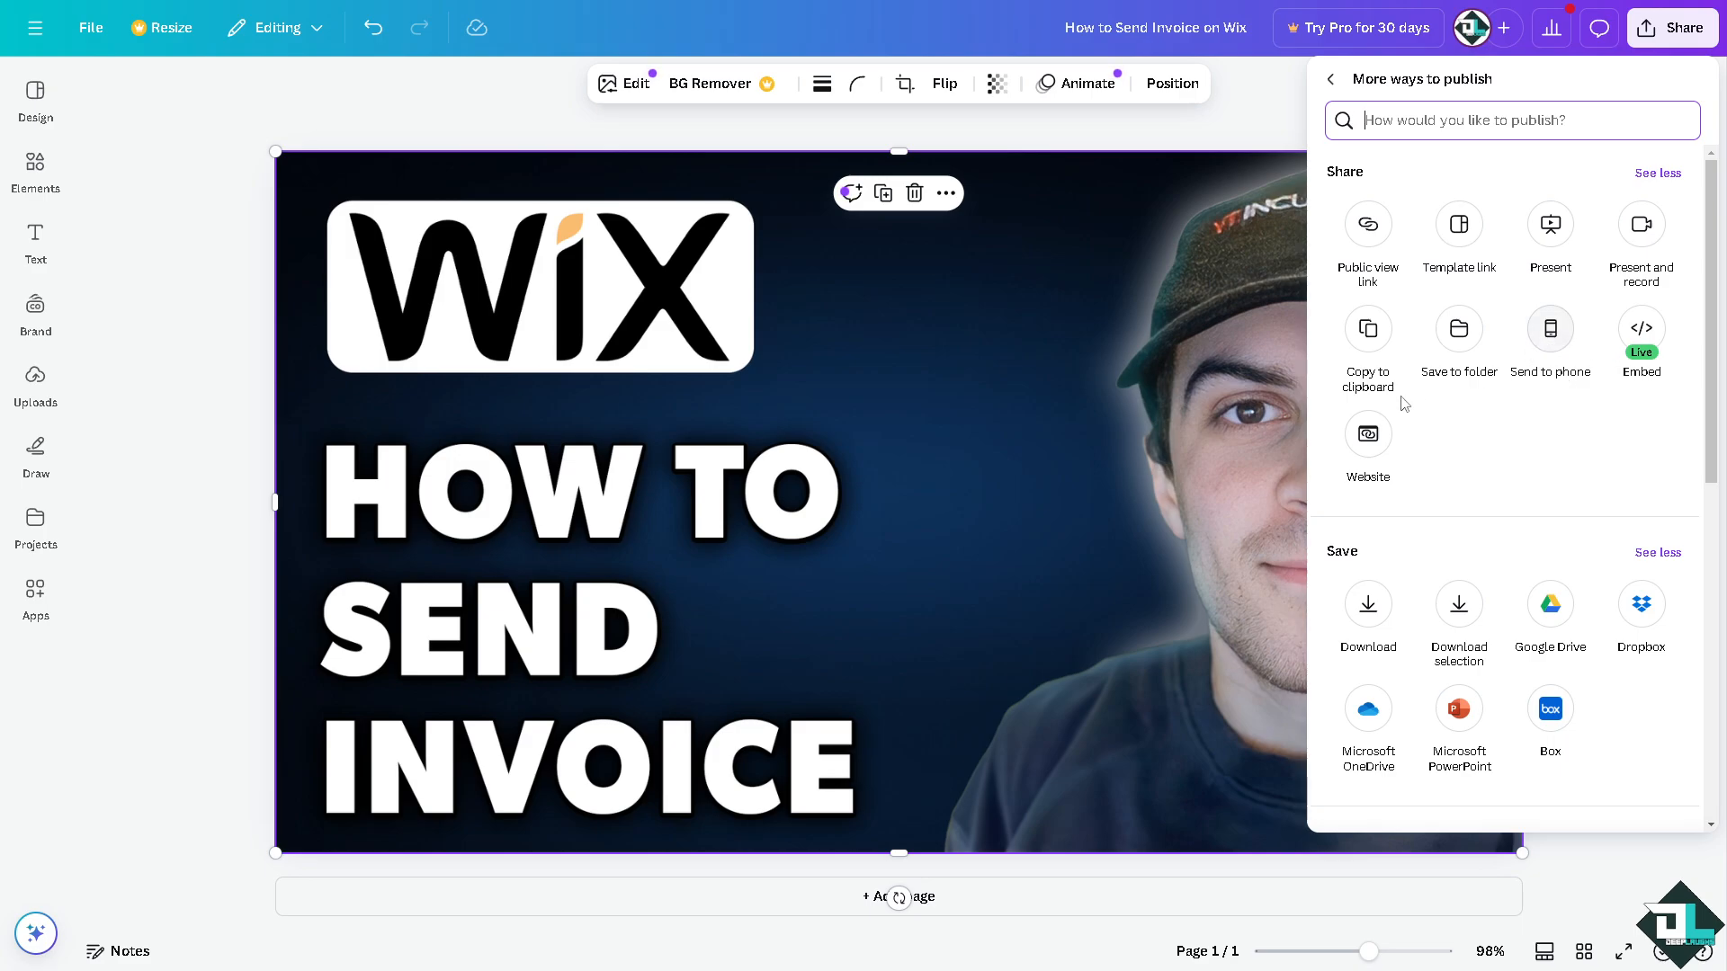
pyautogui.click(1368, 438)
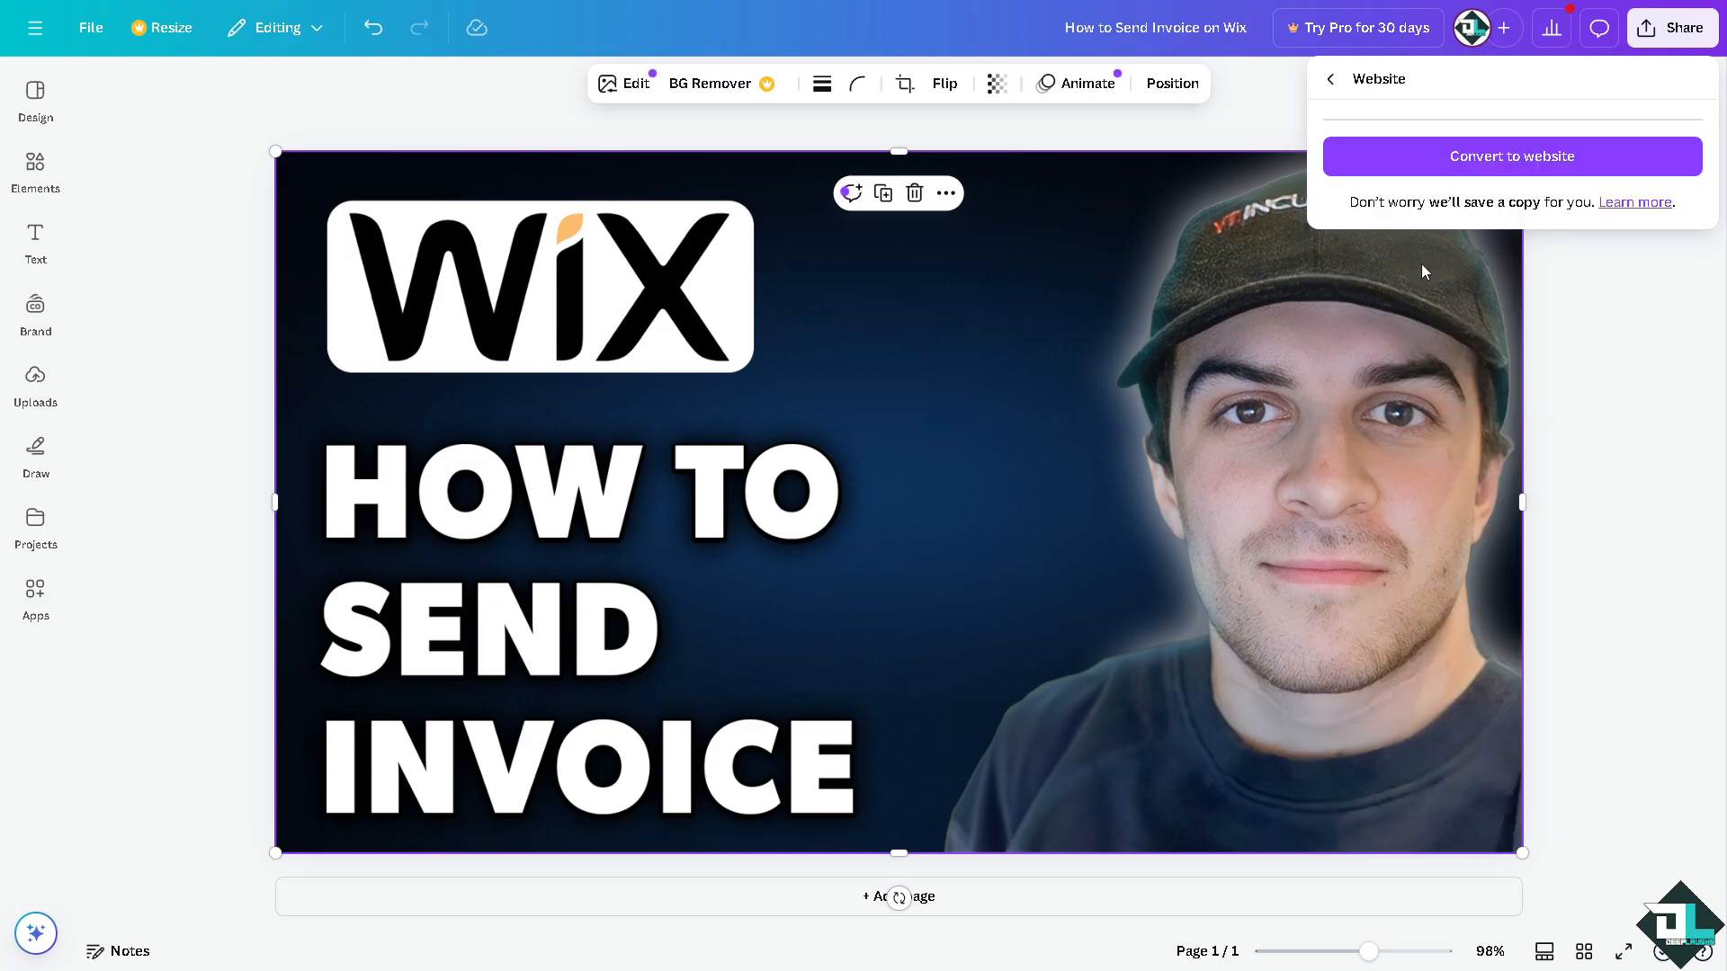
pyautogui.click(1330, 79)
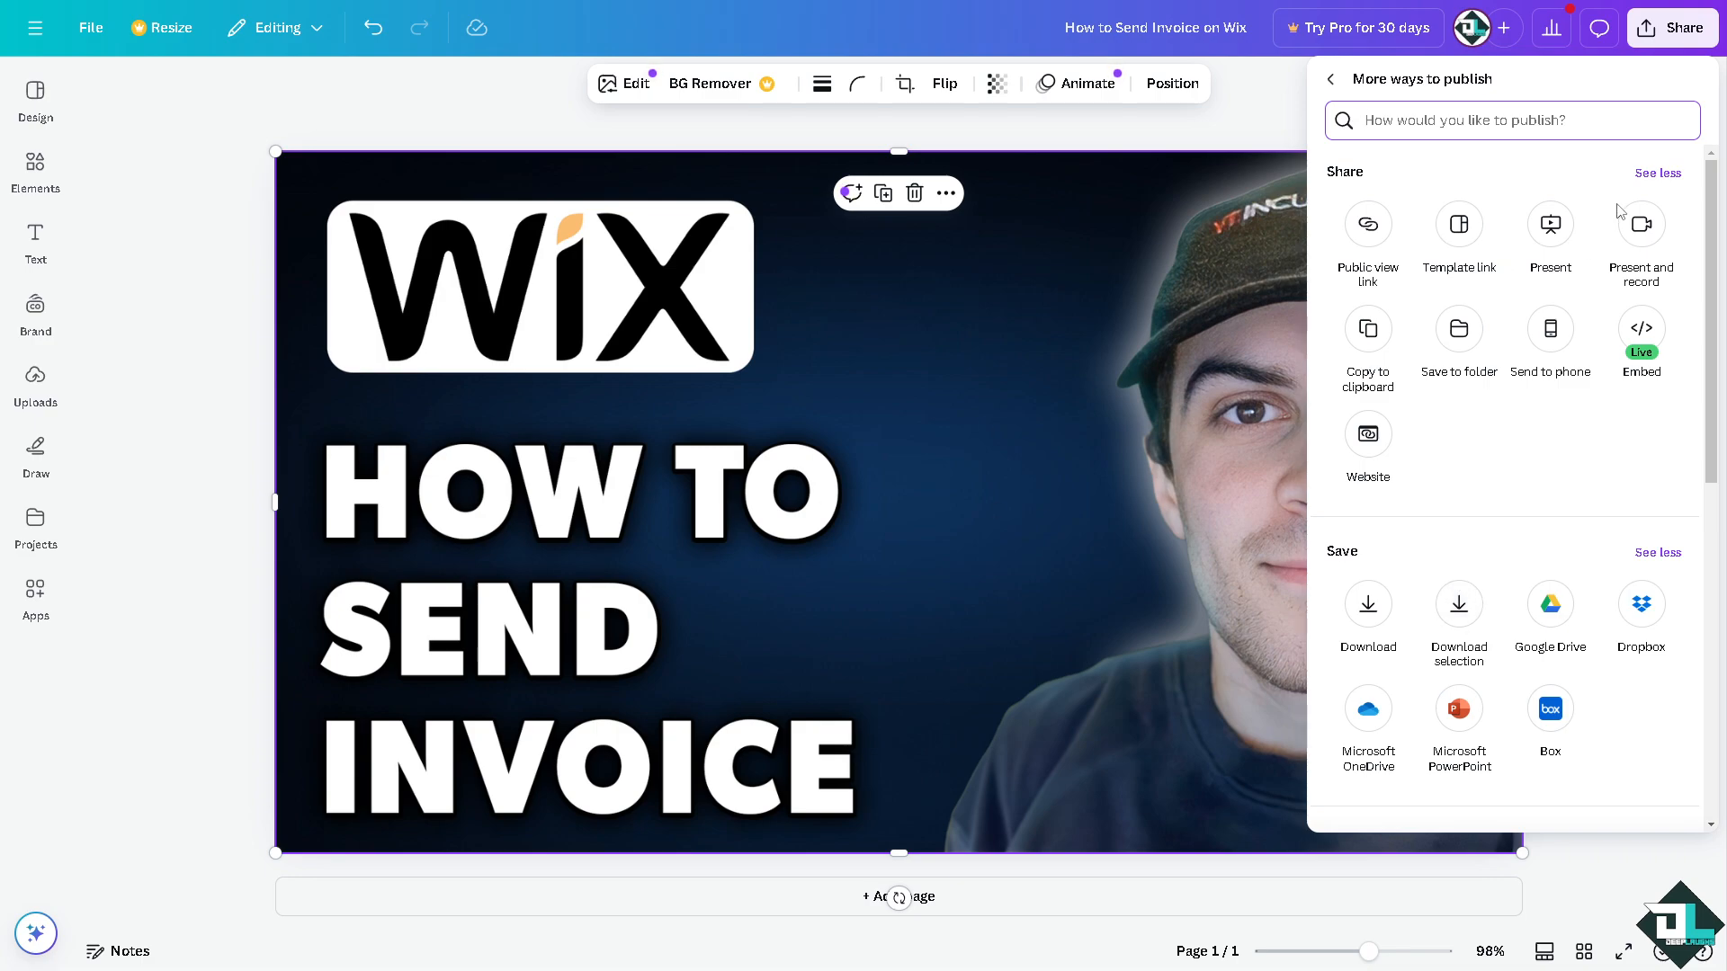
pyautogui.click(1640, 329)
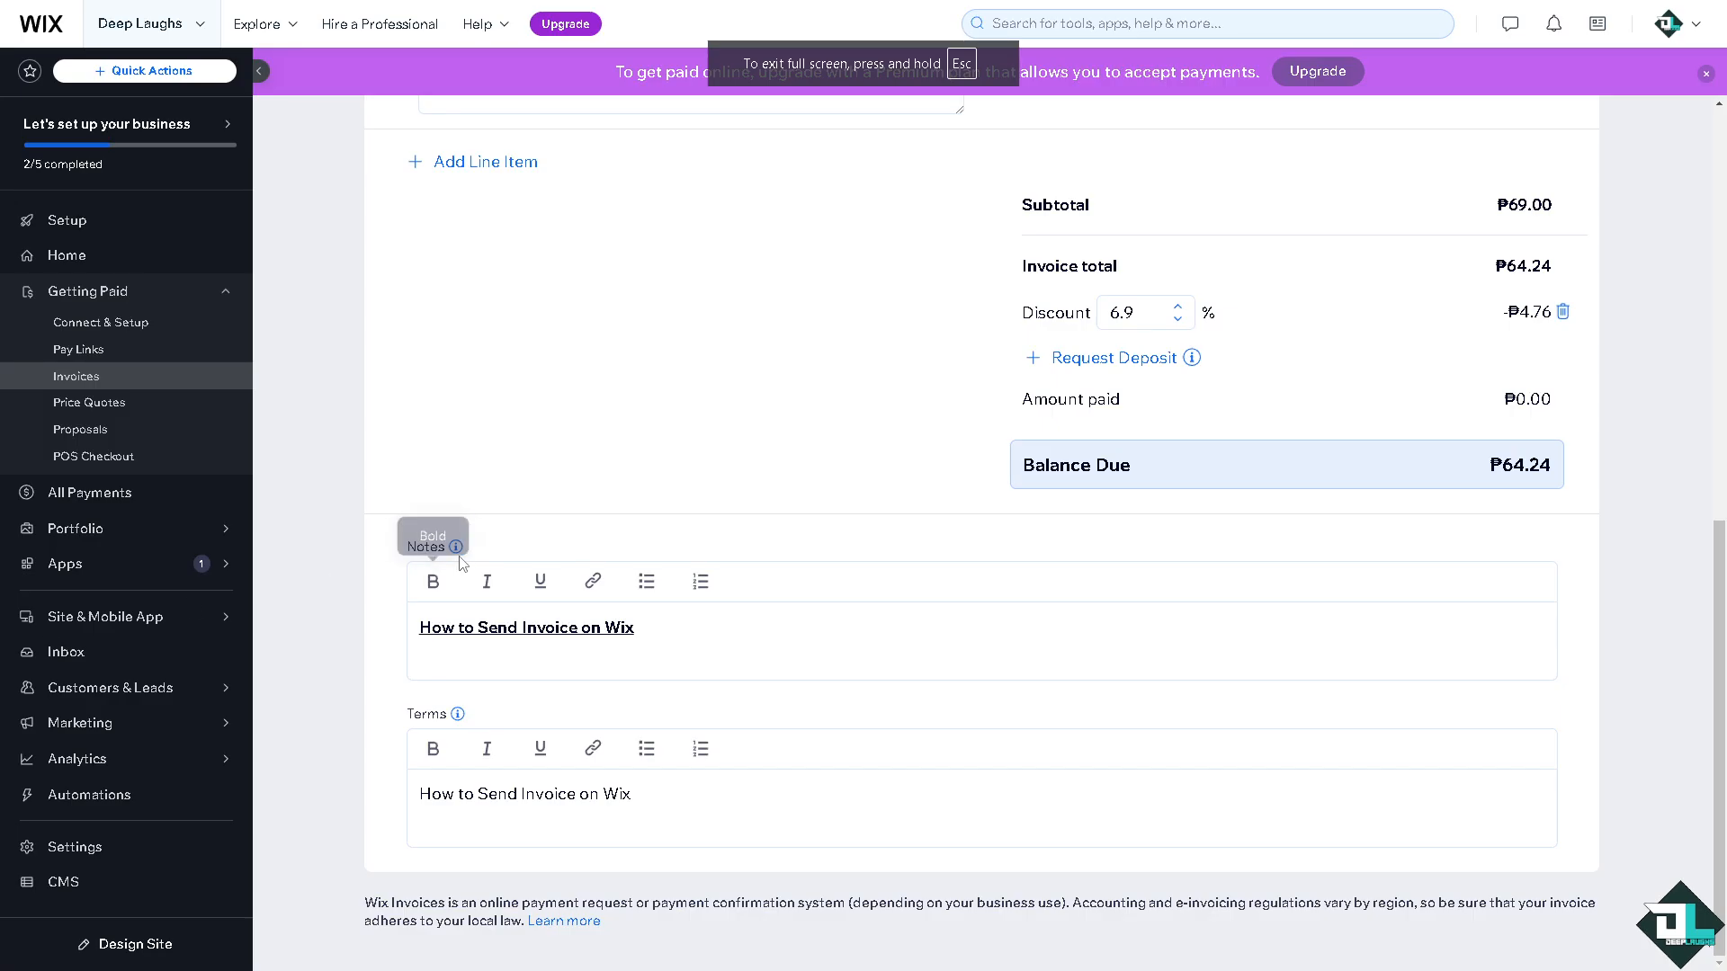
# Link the Notes text 'How to Send Invoice on Wix' to the pasted Google Drive address.
pyautogui.click(594, 582)
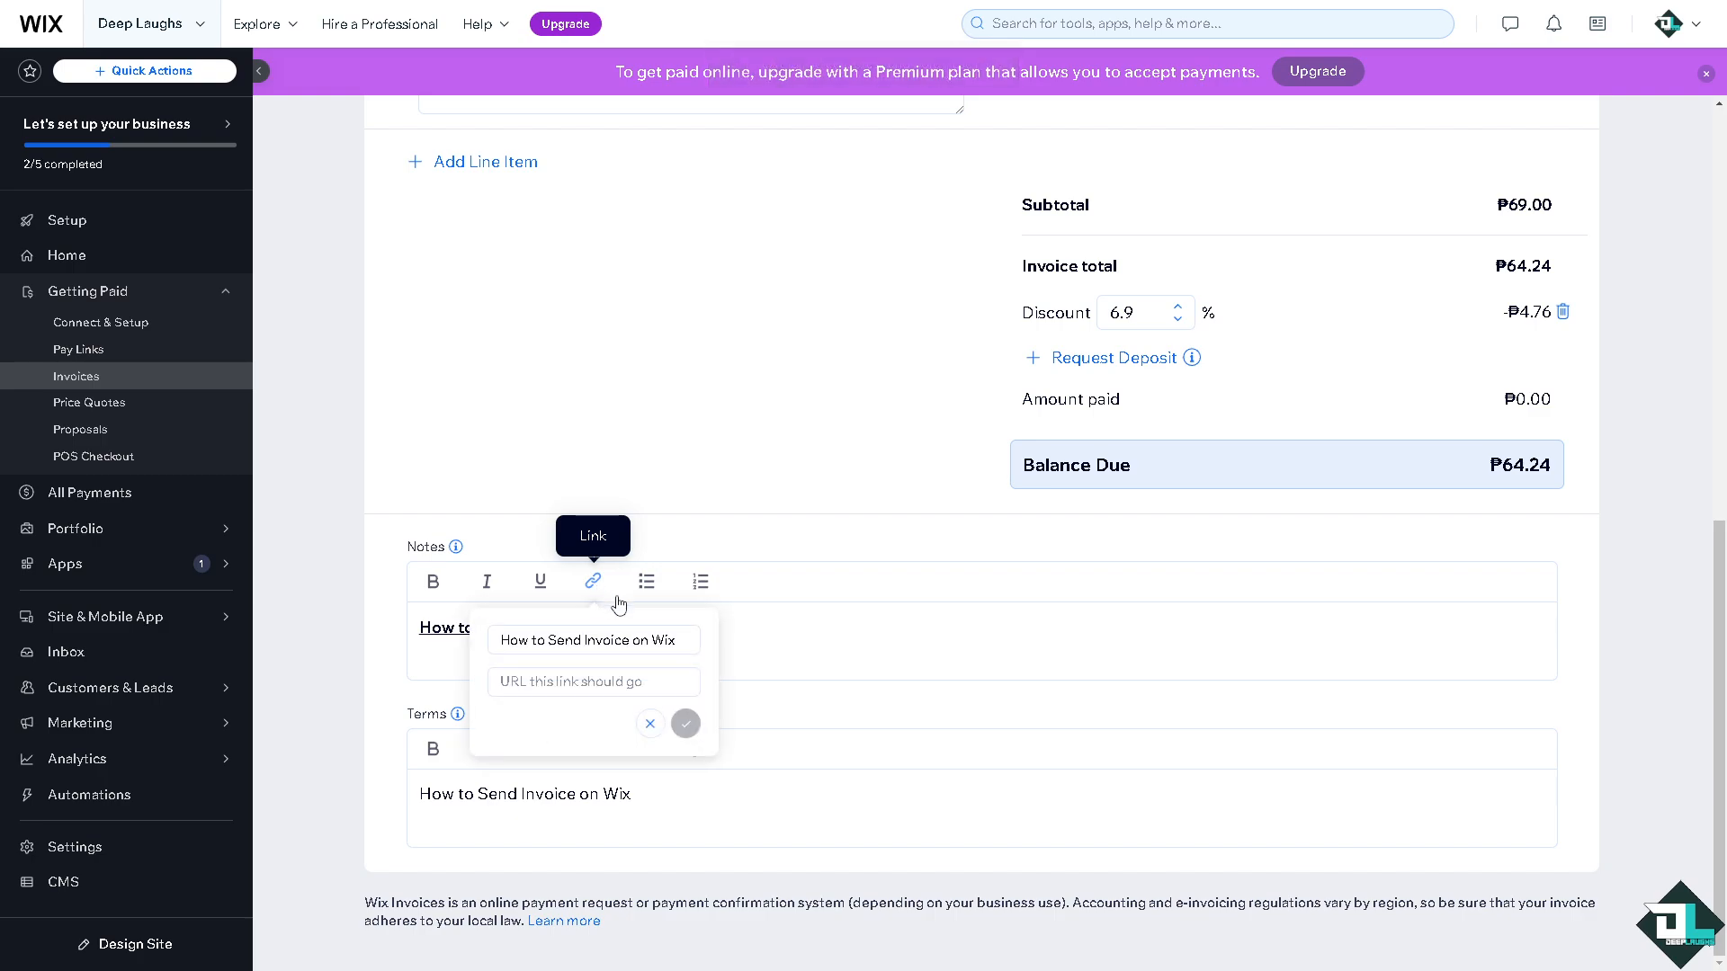
pyautogui.click(575, 682)
pyautogui.hotkey('ctrl', 'v')
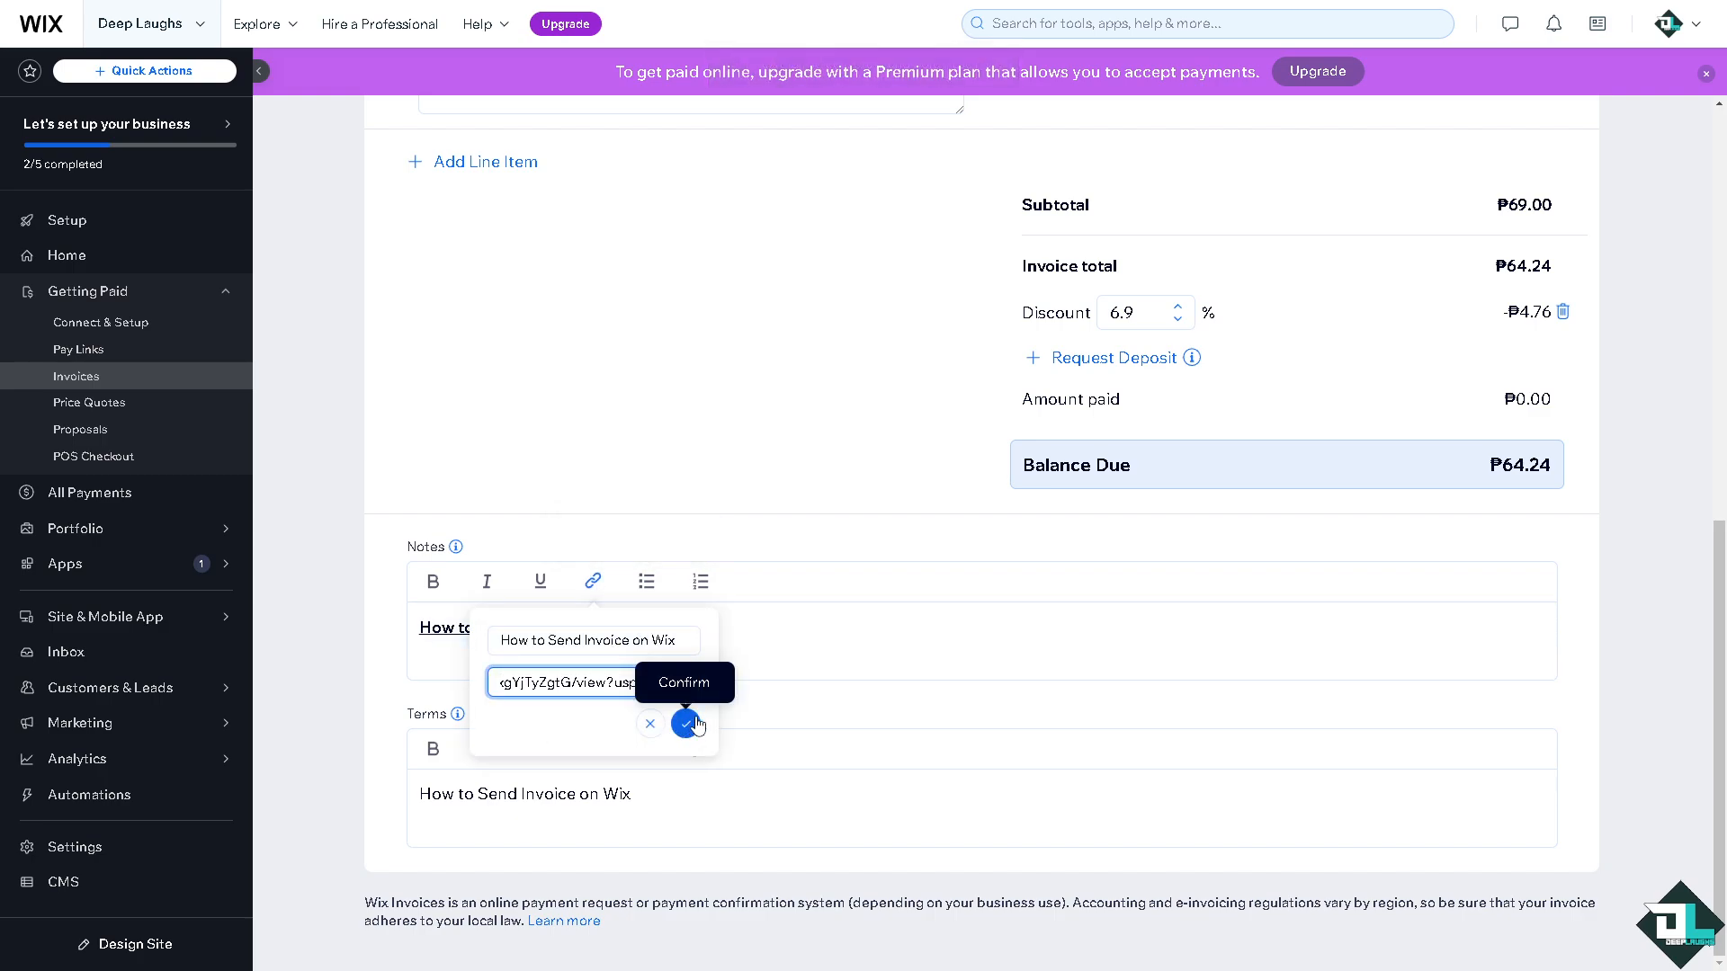
pyautogui.click(805, 660)
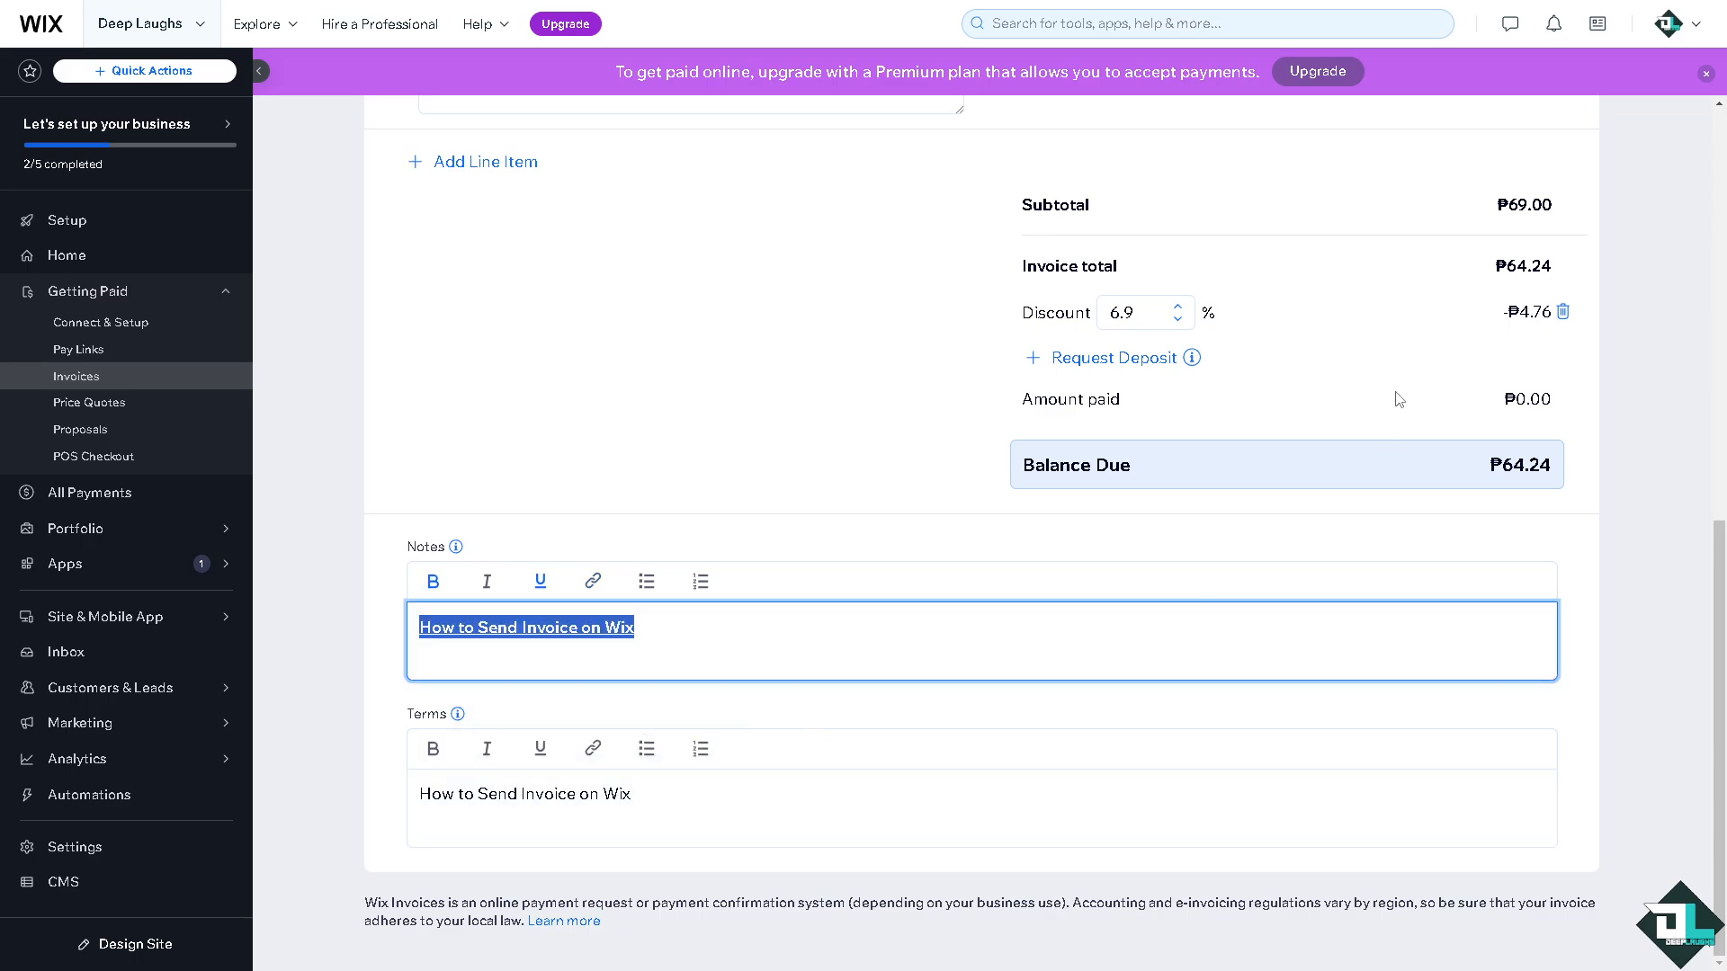
pyautogui.scroll(7, 1395, 393)
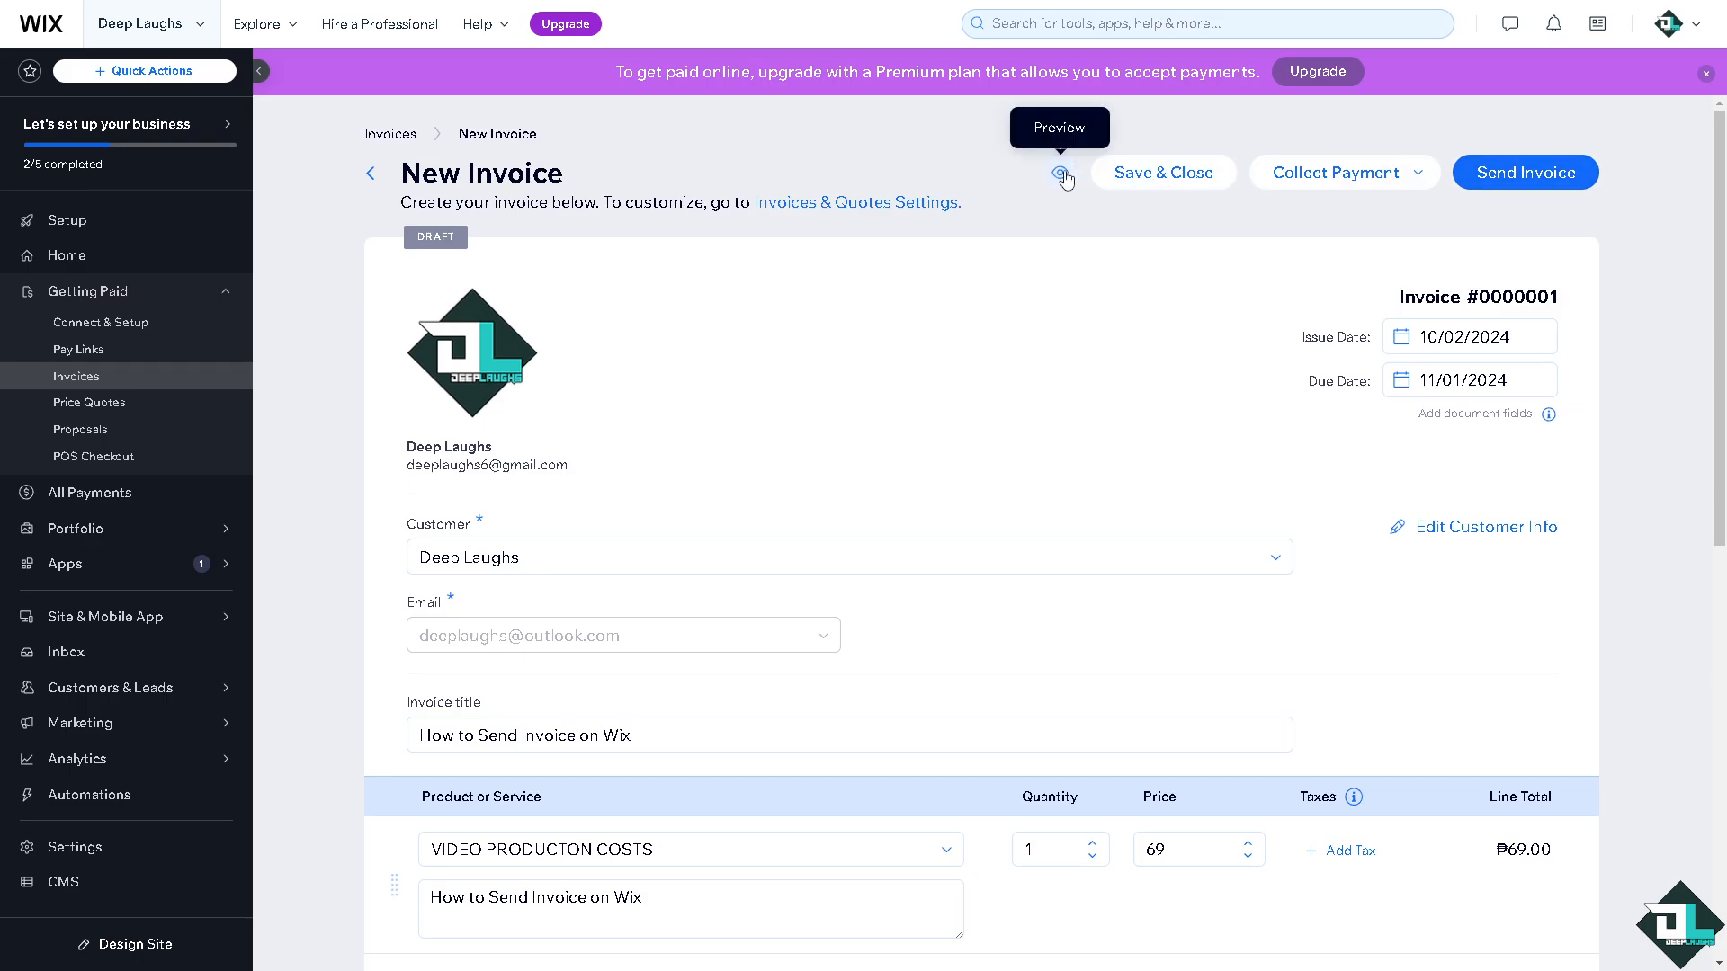
pyautogui.click(1062, 174)
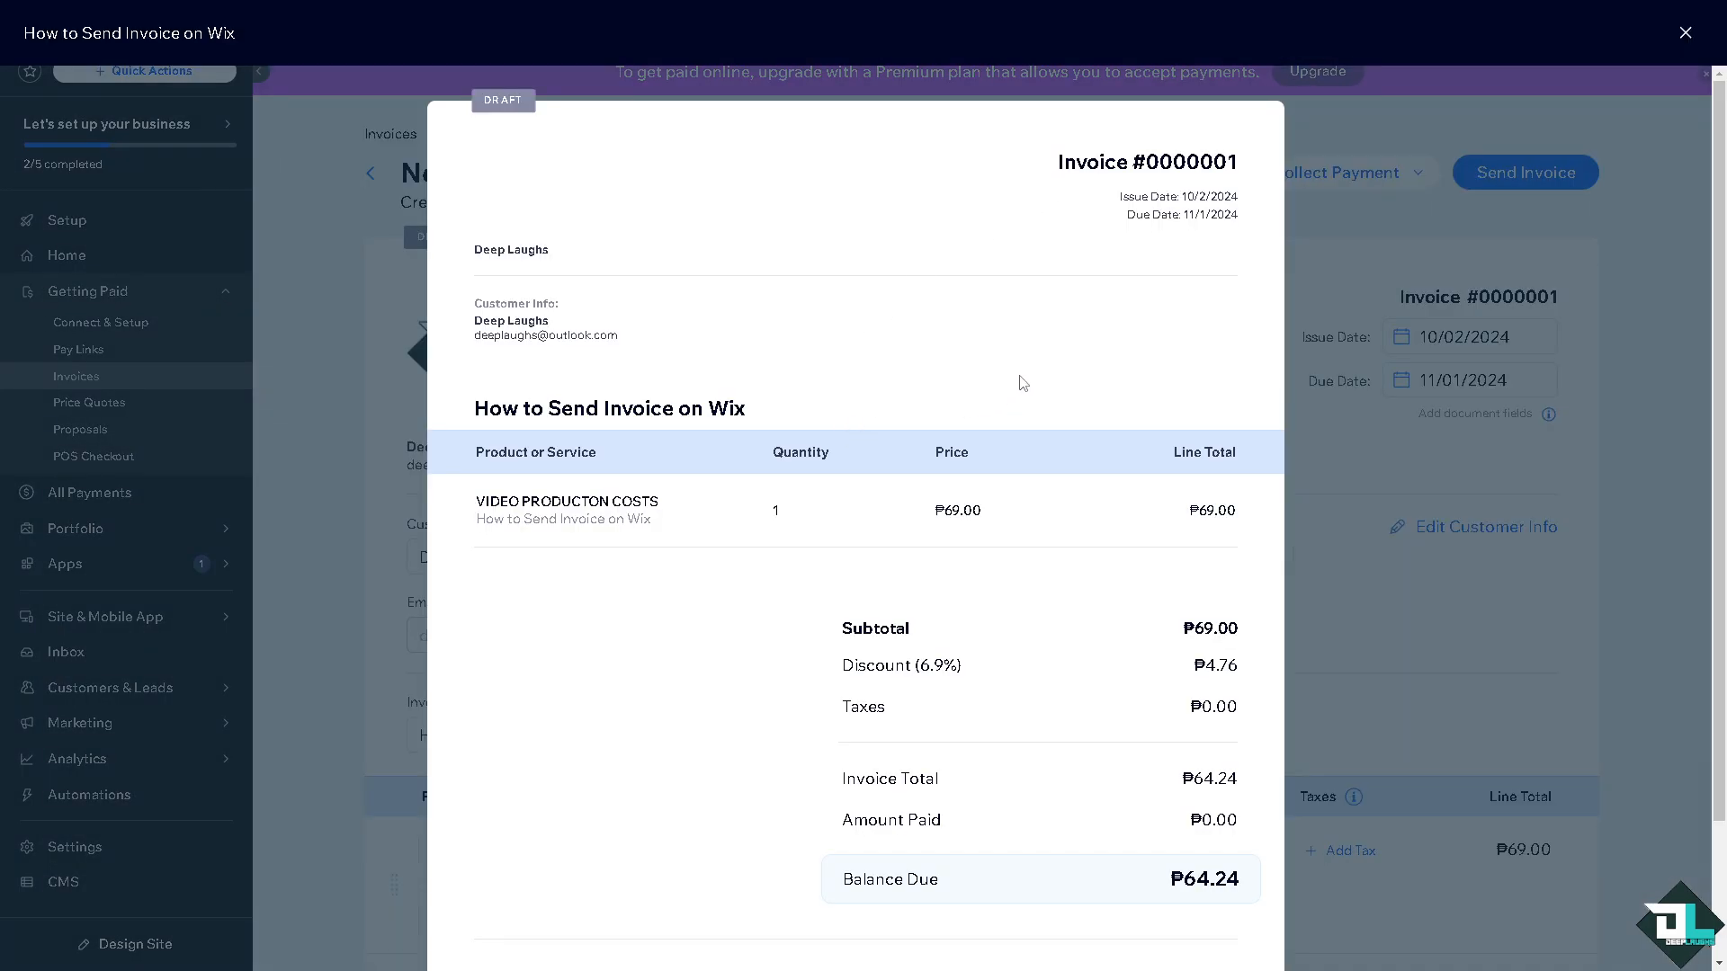
pyautogui.scroll(-2, 1023, 377)
pyautogui.scroll(2, 1079, 373)
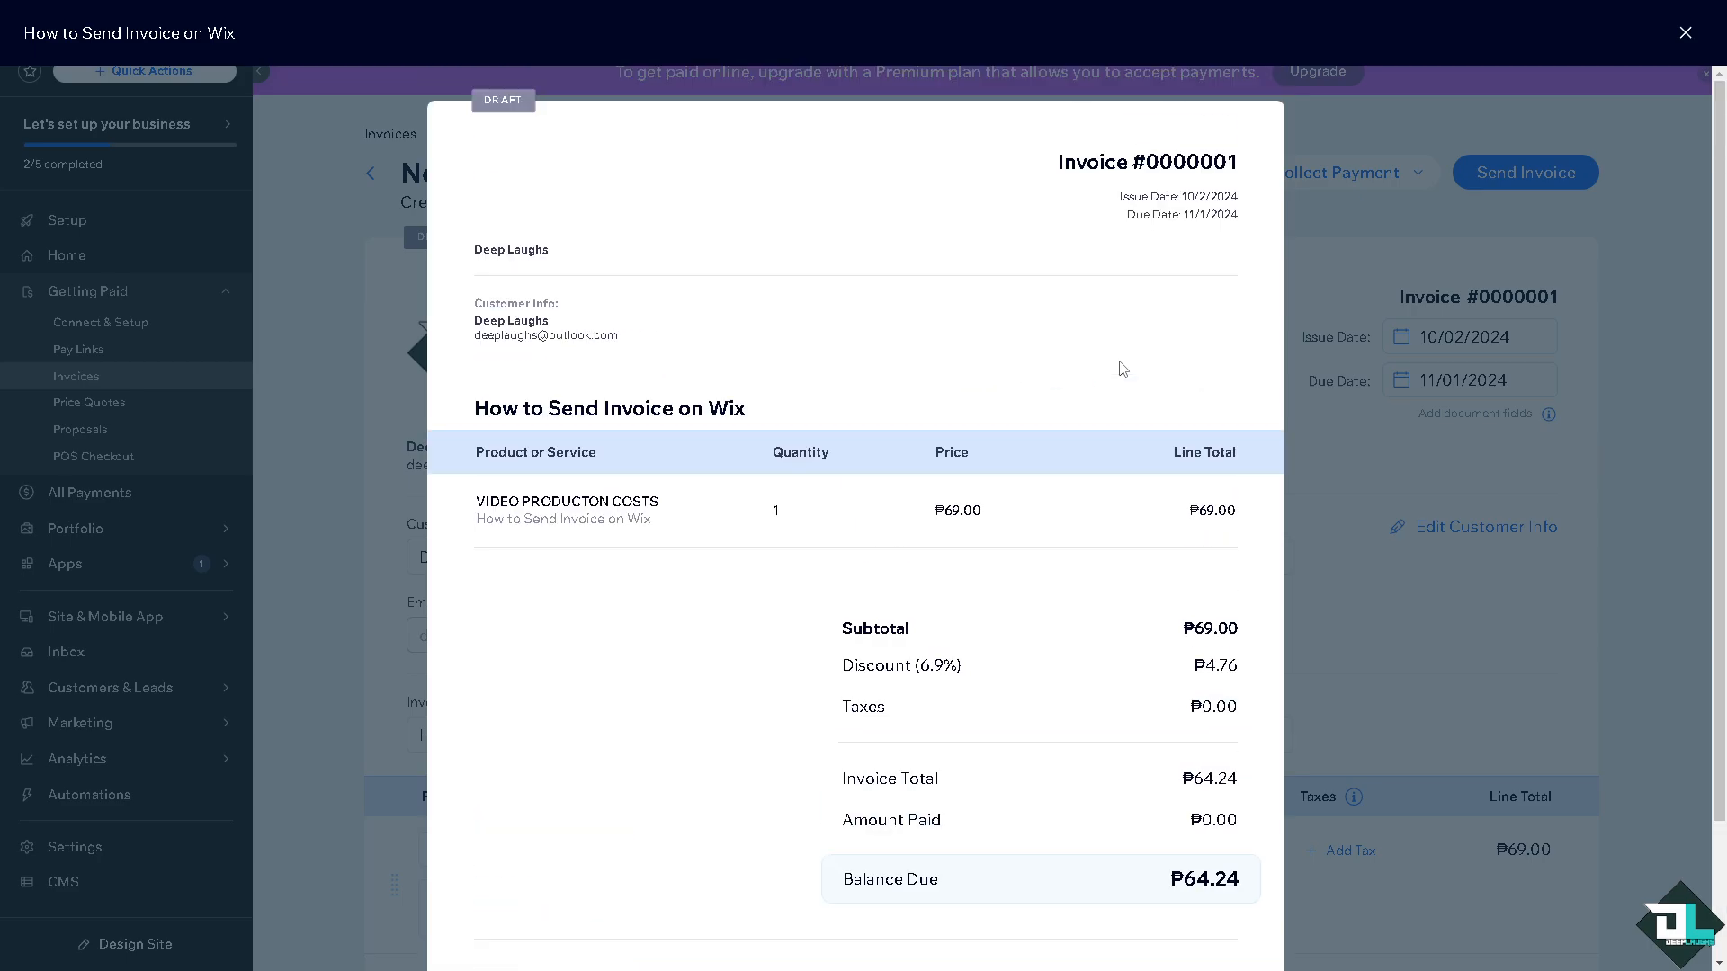
pyautogui.click(1389, 230)
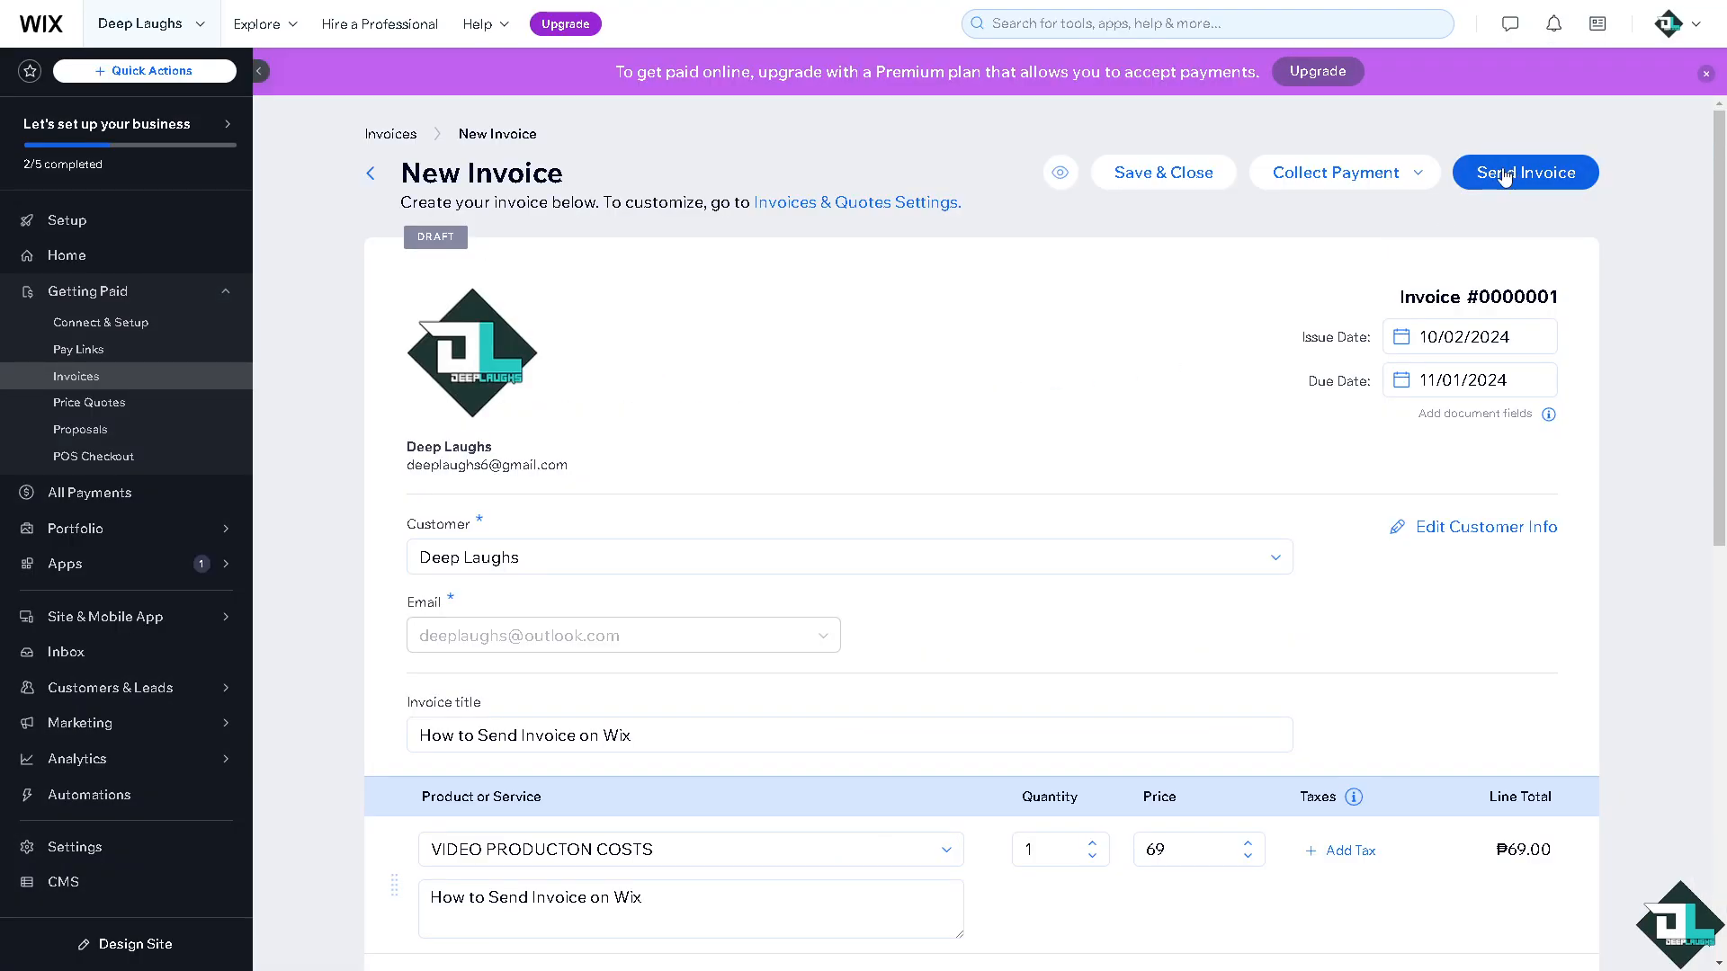
# Send invoice #0000001 for ₱64.24 to the customer with the default subject and message.
pyautogui.click(1504, 174)
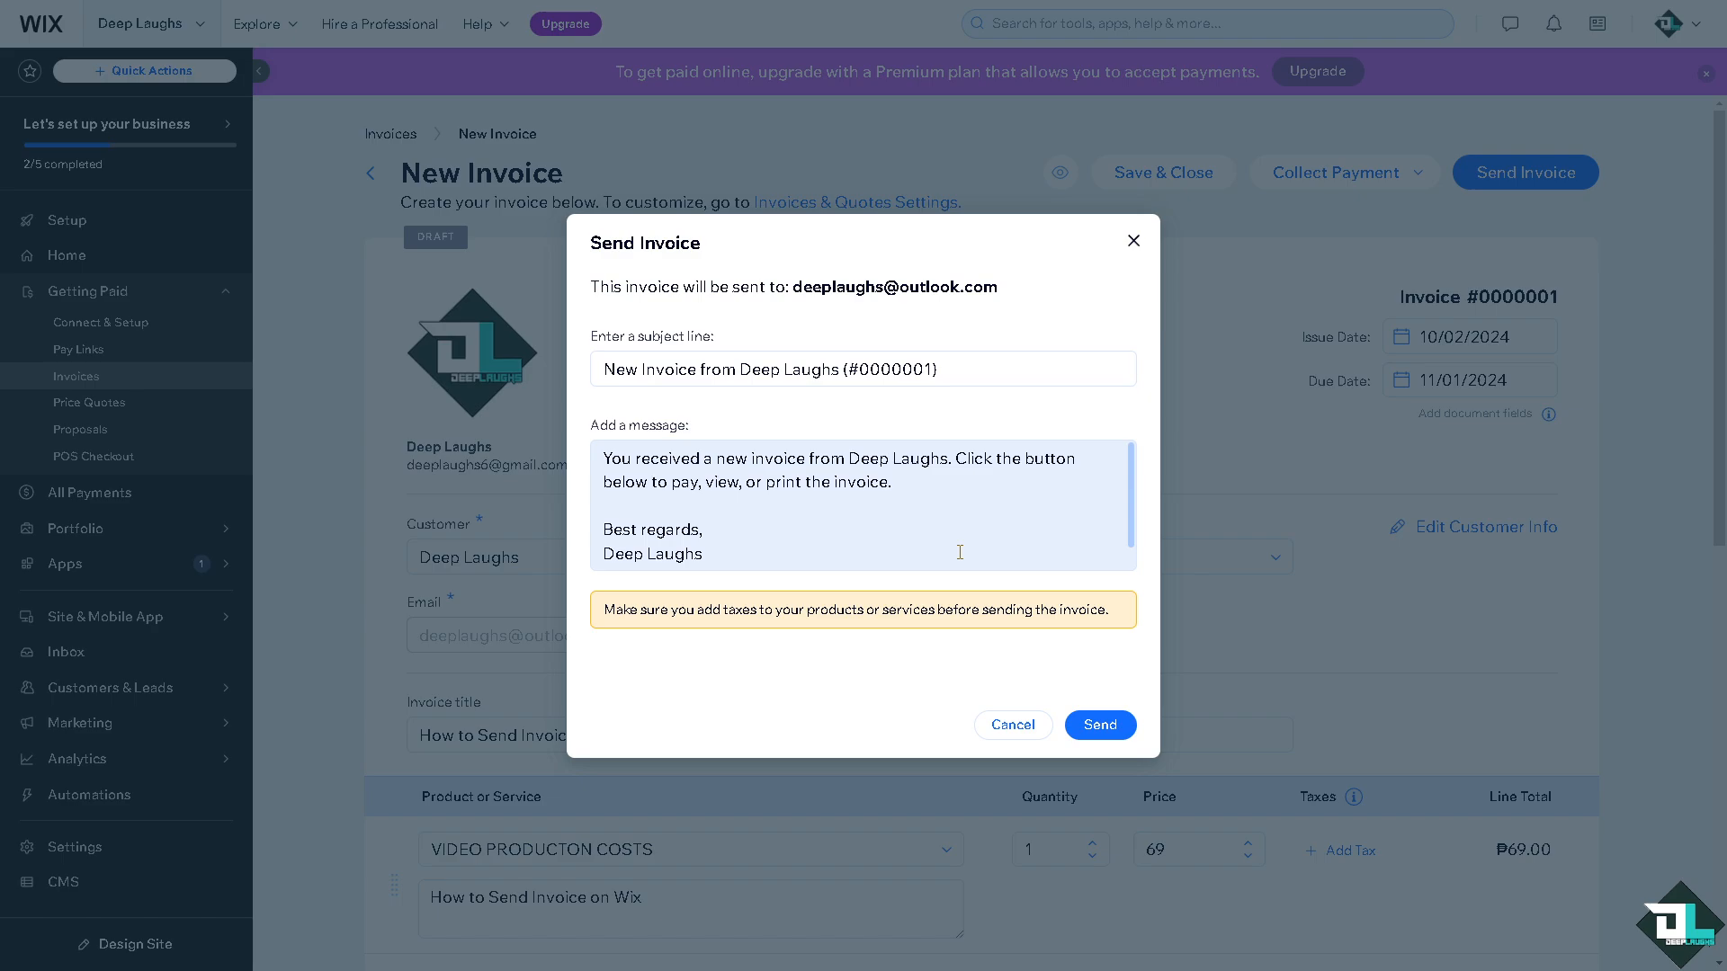
pyautogui.click(1100, 729)
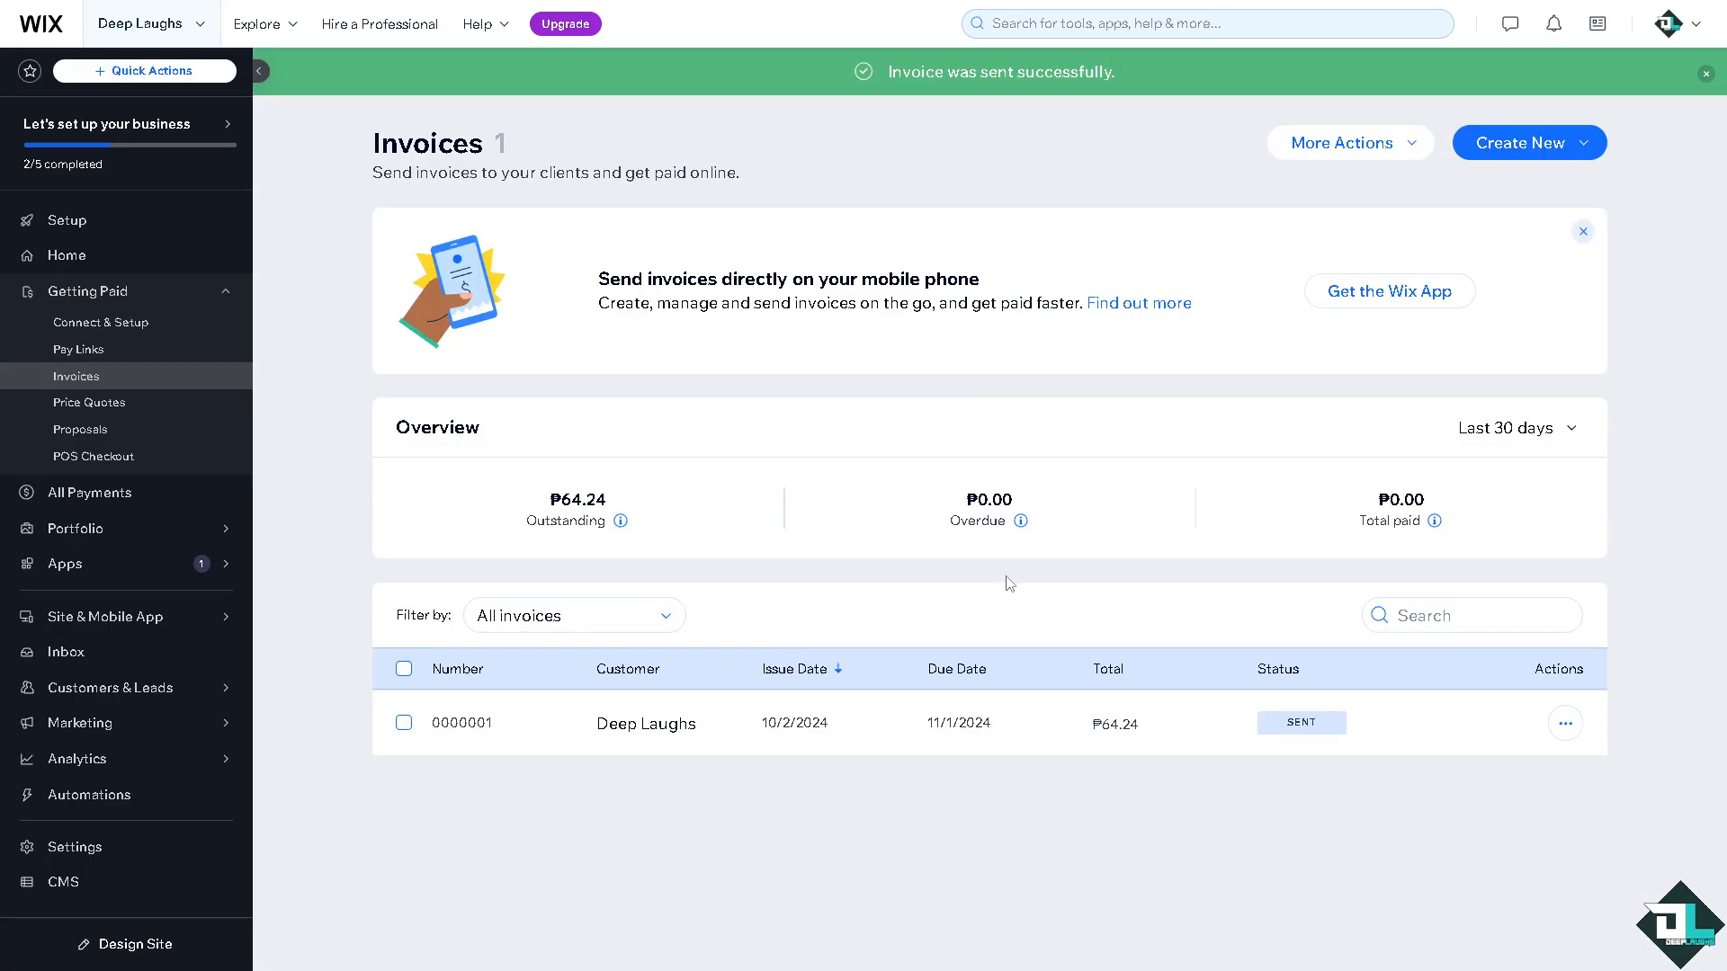
# Choose Update invoice settings from the More Actions menu to reach the Invoices tab.
pyautogui.click(1414, 150)
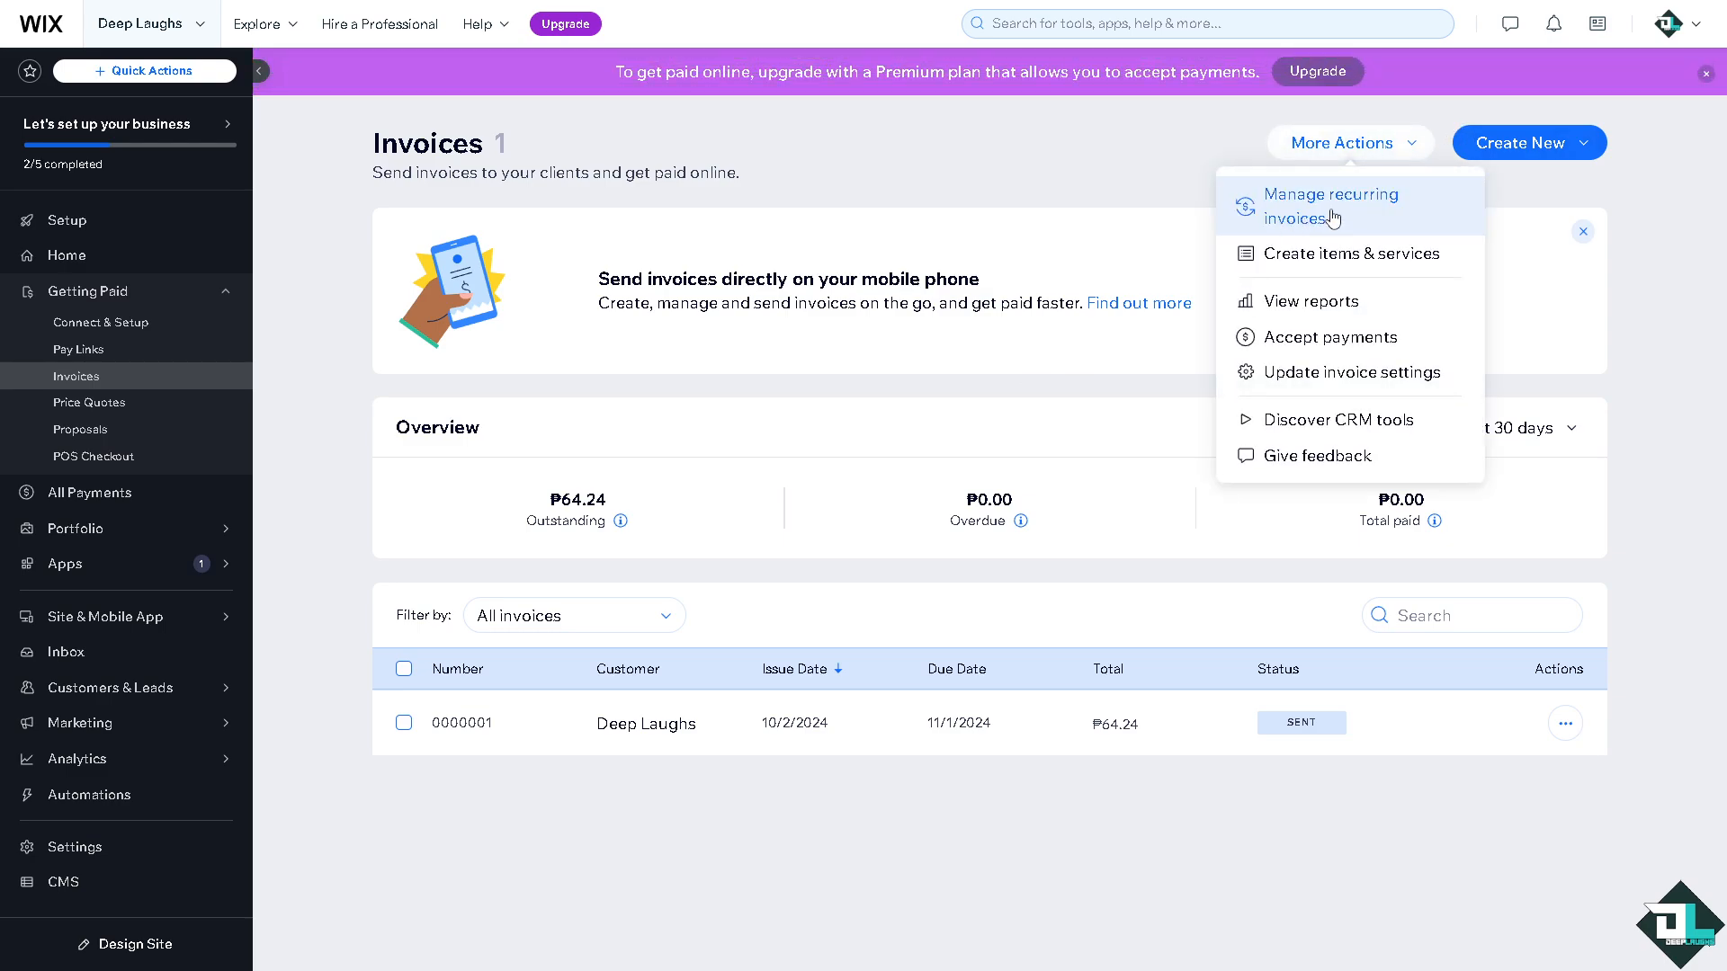
pyautogui.click(1381, 376)
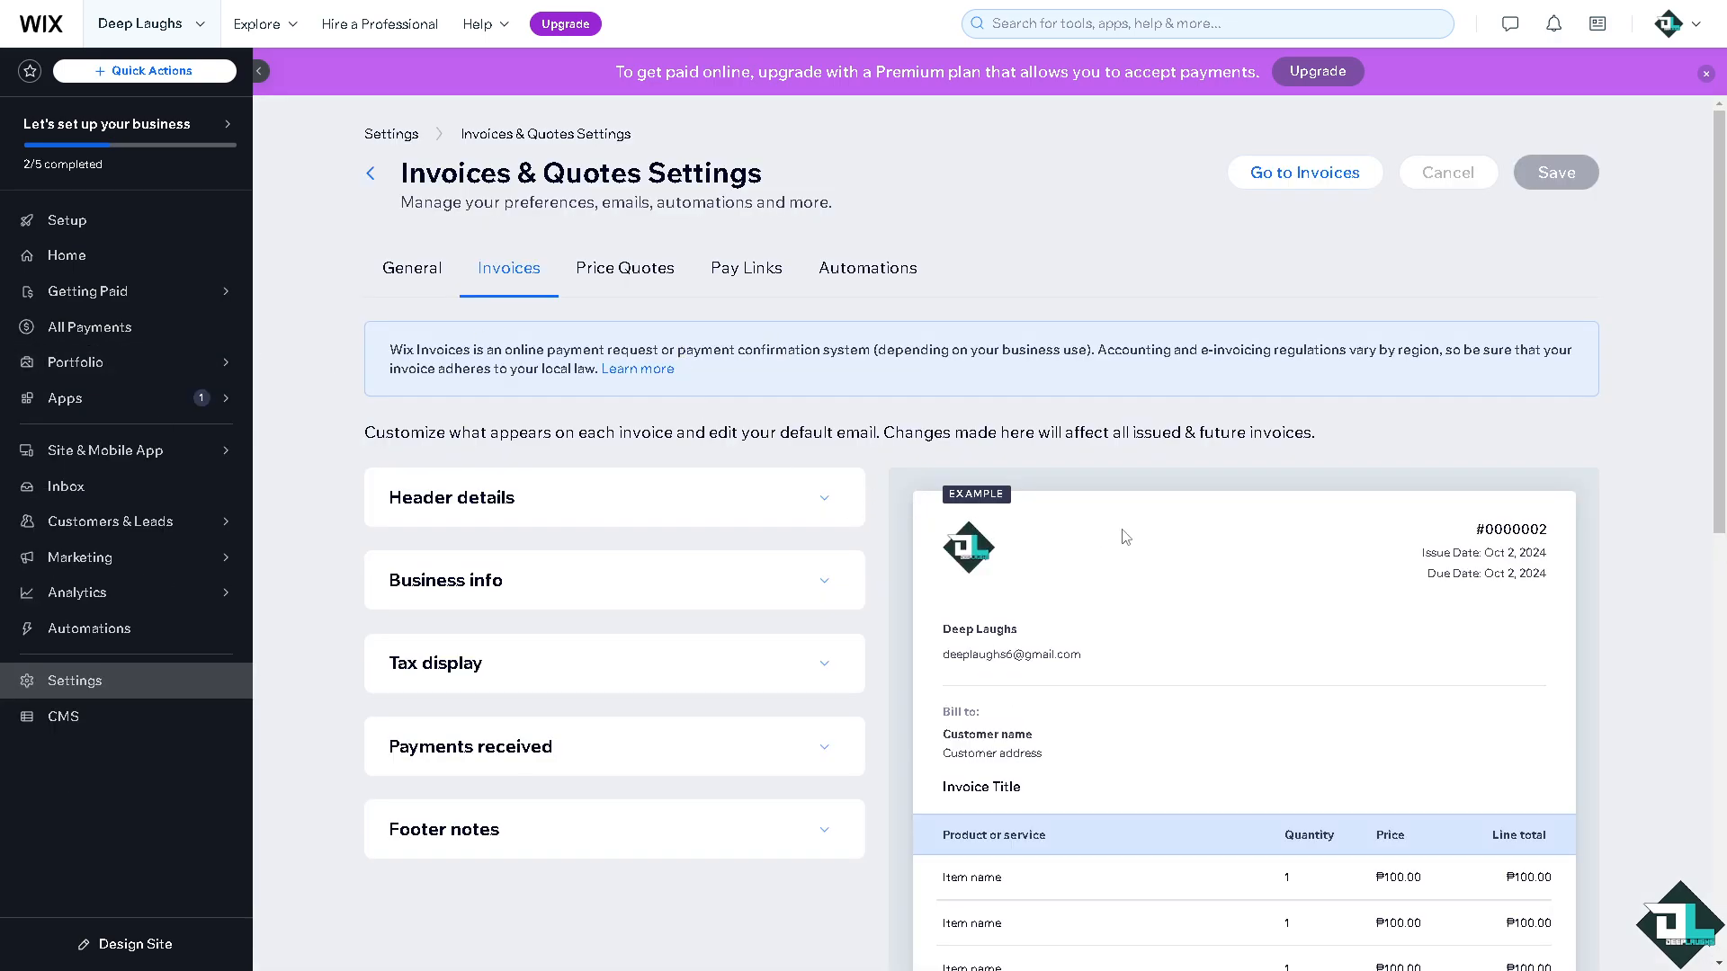
# Under Header details, change the invoice starting number from 0000002 to 69.
pyautogui.scroll(-2, 1123, 545)
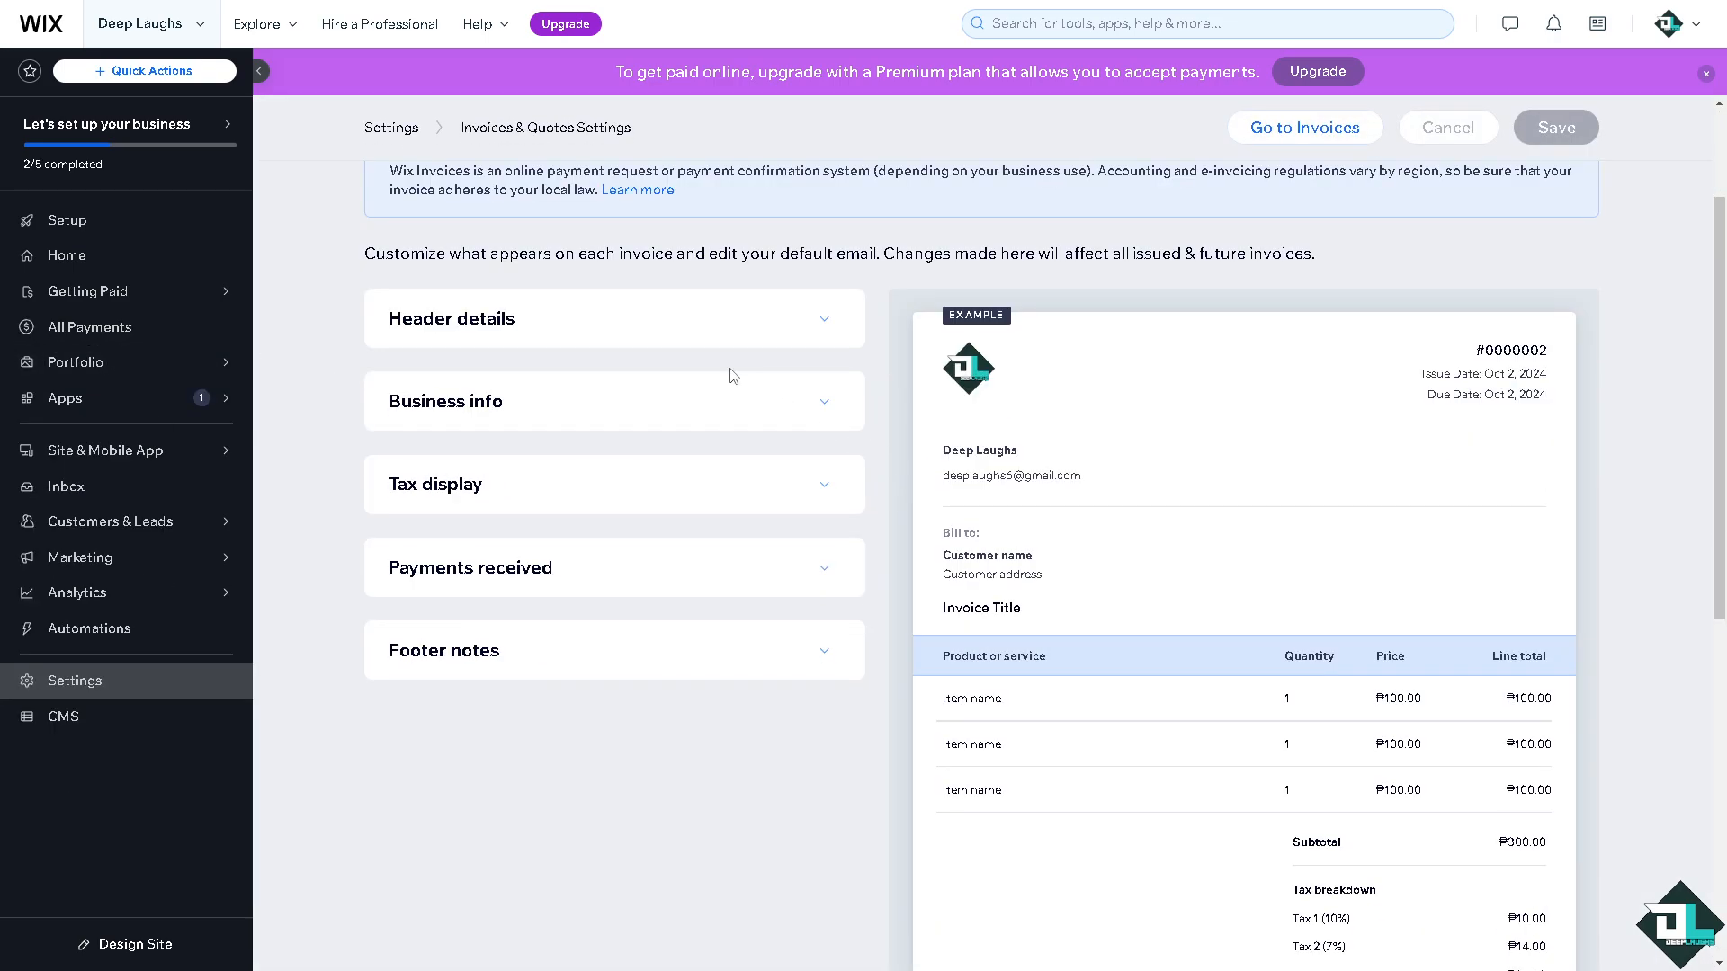
pyautogui.click(825, 320)
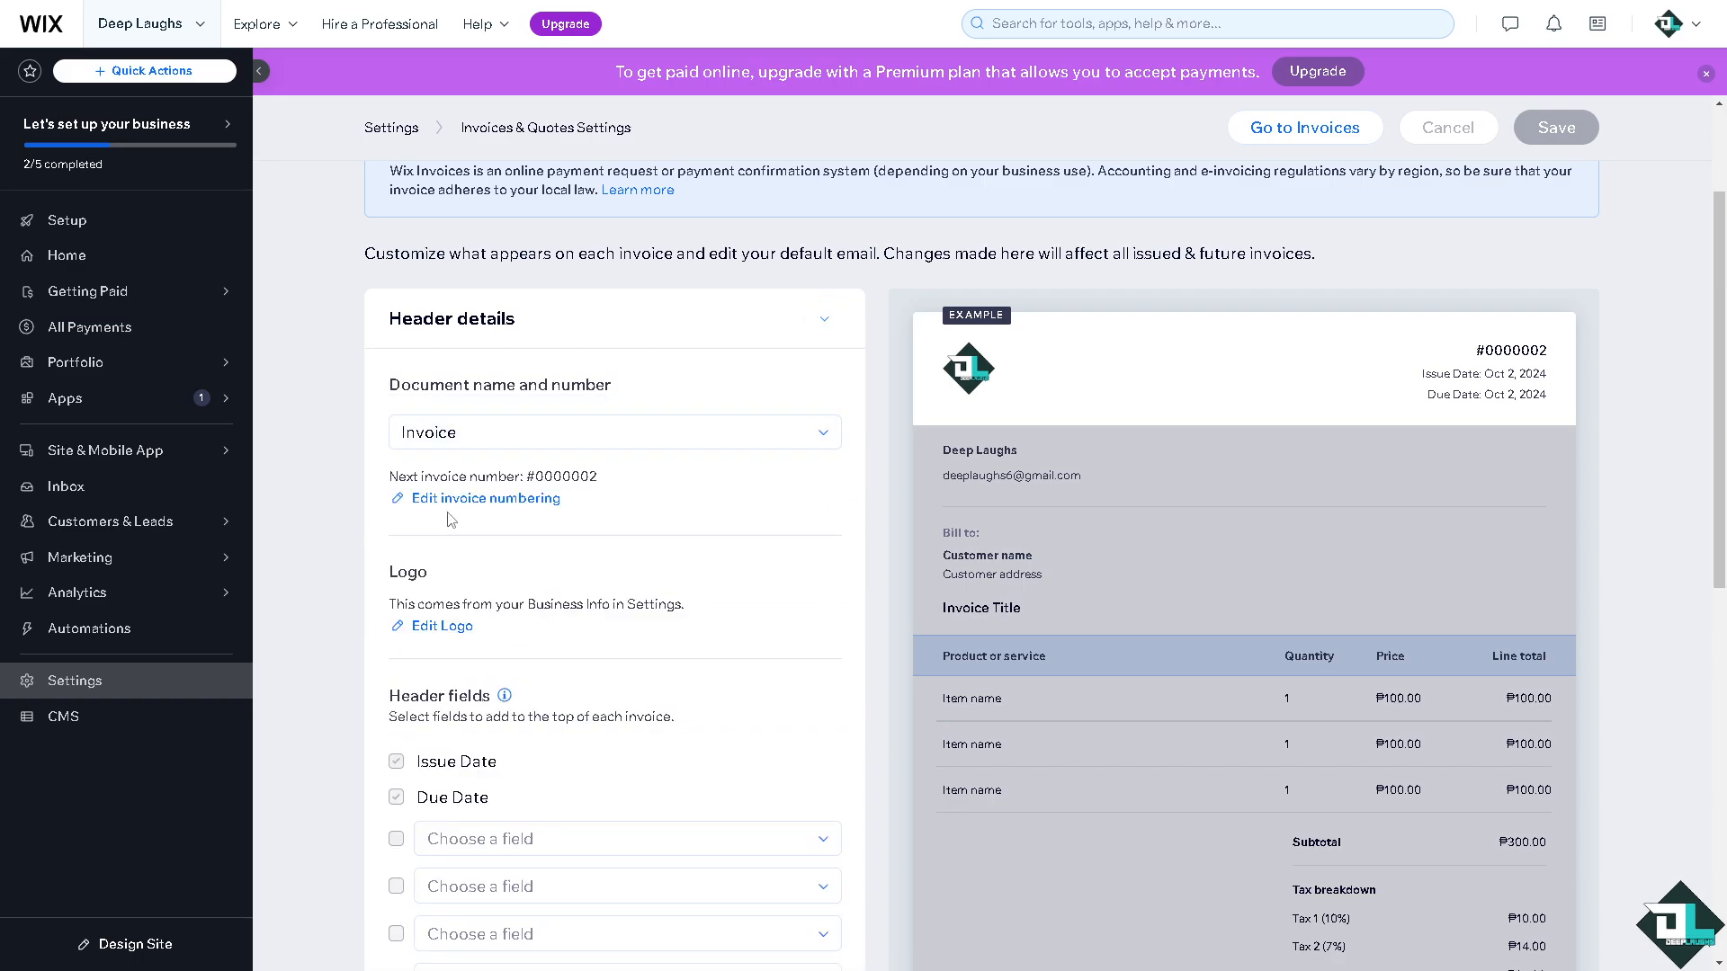
pyautogui.click(470, 500)
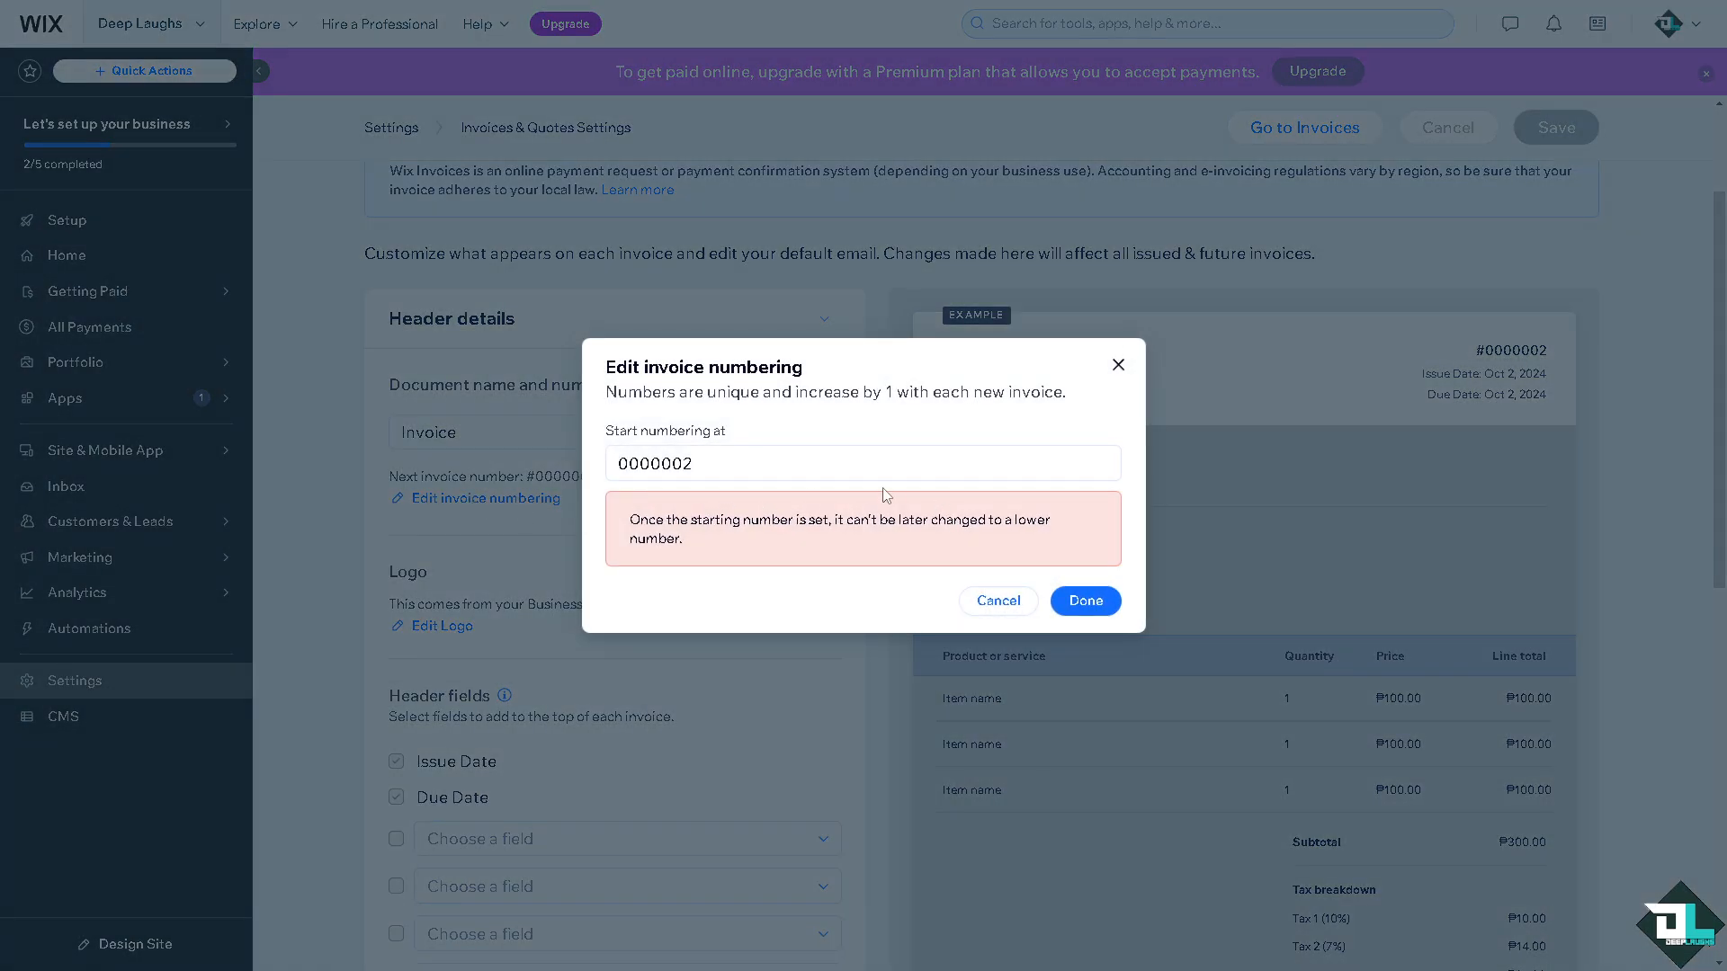
pyautogui.moveTo(764, 465); pyautogui.dragTo(548, 488)
pyautogui.click(671, 465)
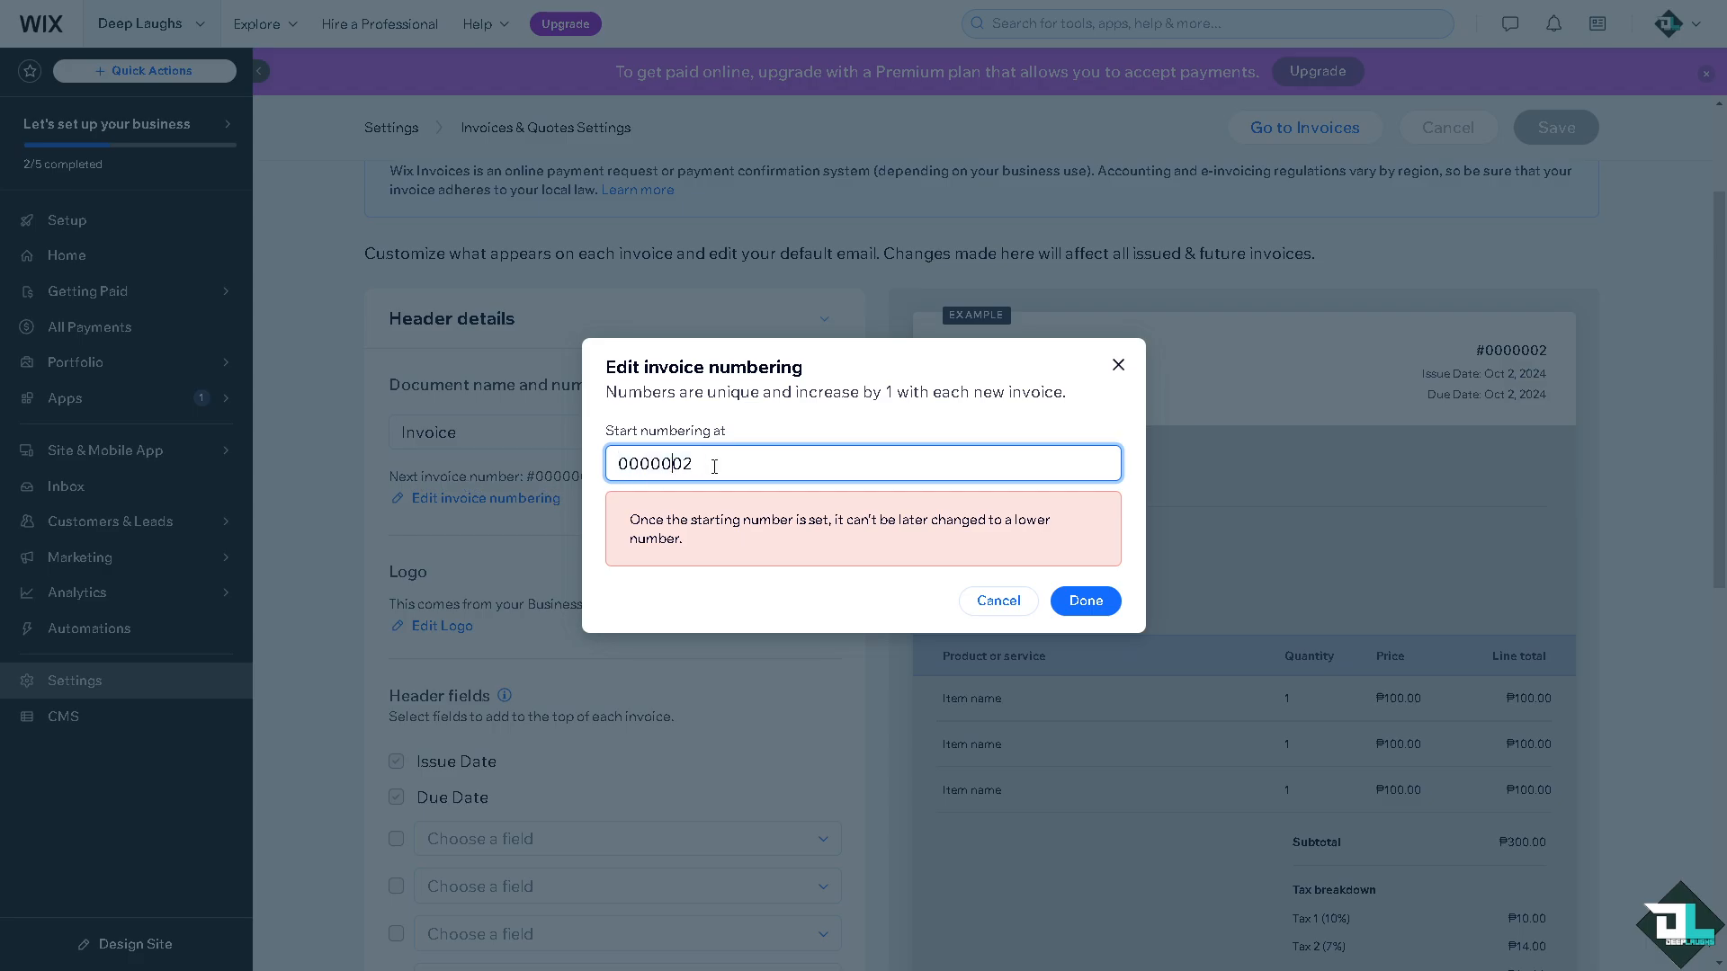
pyautogui.moveTo(714, 466); pyautogui.dragTo(622, 462)
pyautogui.write('69')
pyautogui.click(1076, 601)
# Start editing the business logo, then dismiss the save-changes prompt and stay on the page.
pyautogui.scroll(-2, 420, 565)
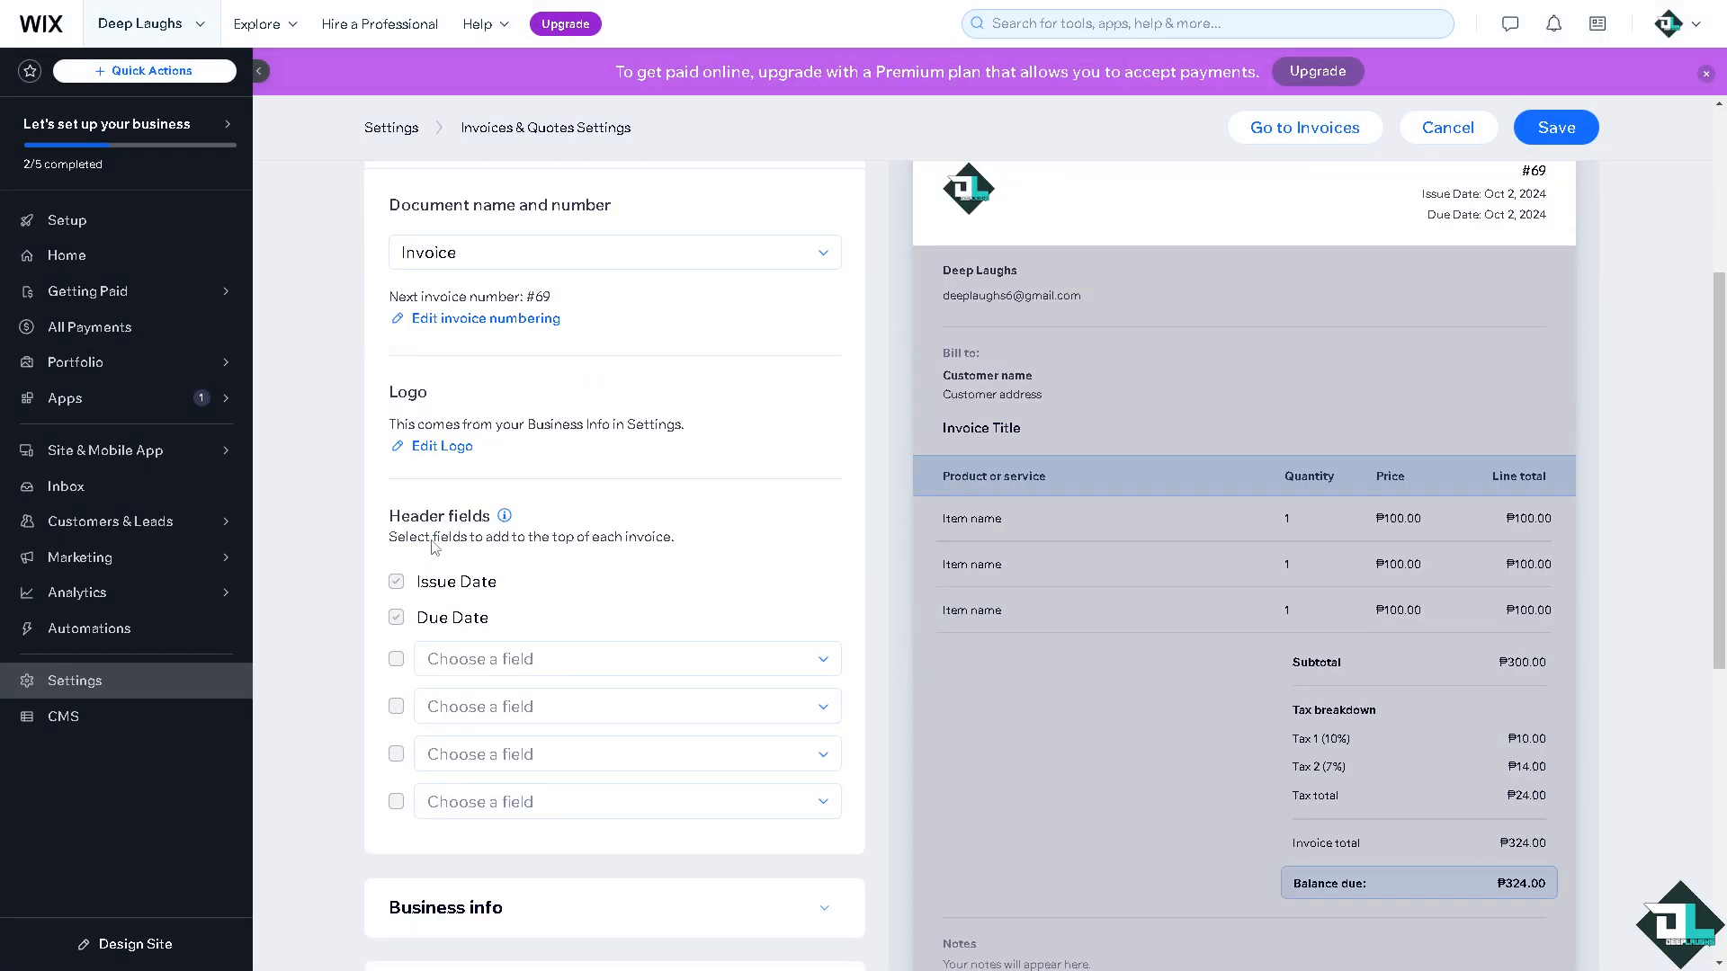
pyautogui.click(440, 447)
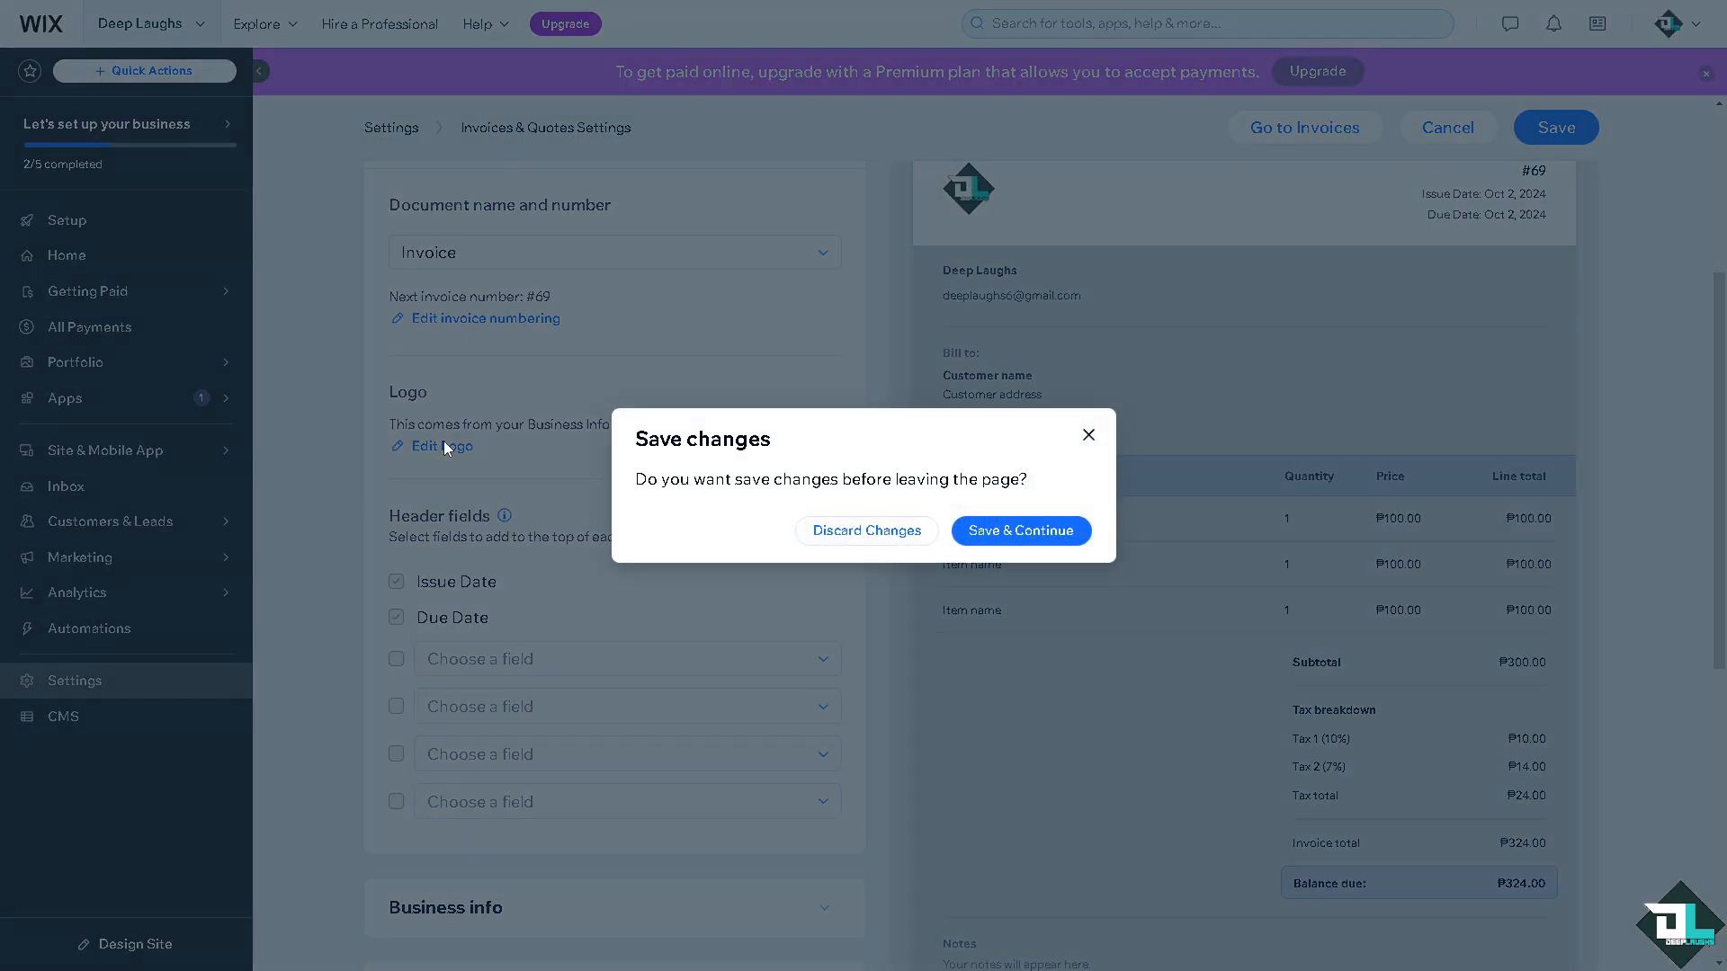
pyautogui.click(1089, 436)
pyautogui.scroll(-2, 604, 555)
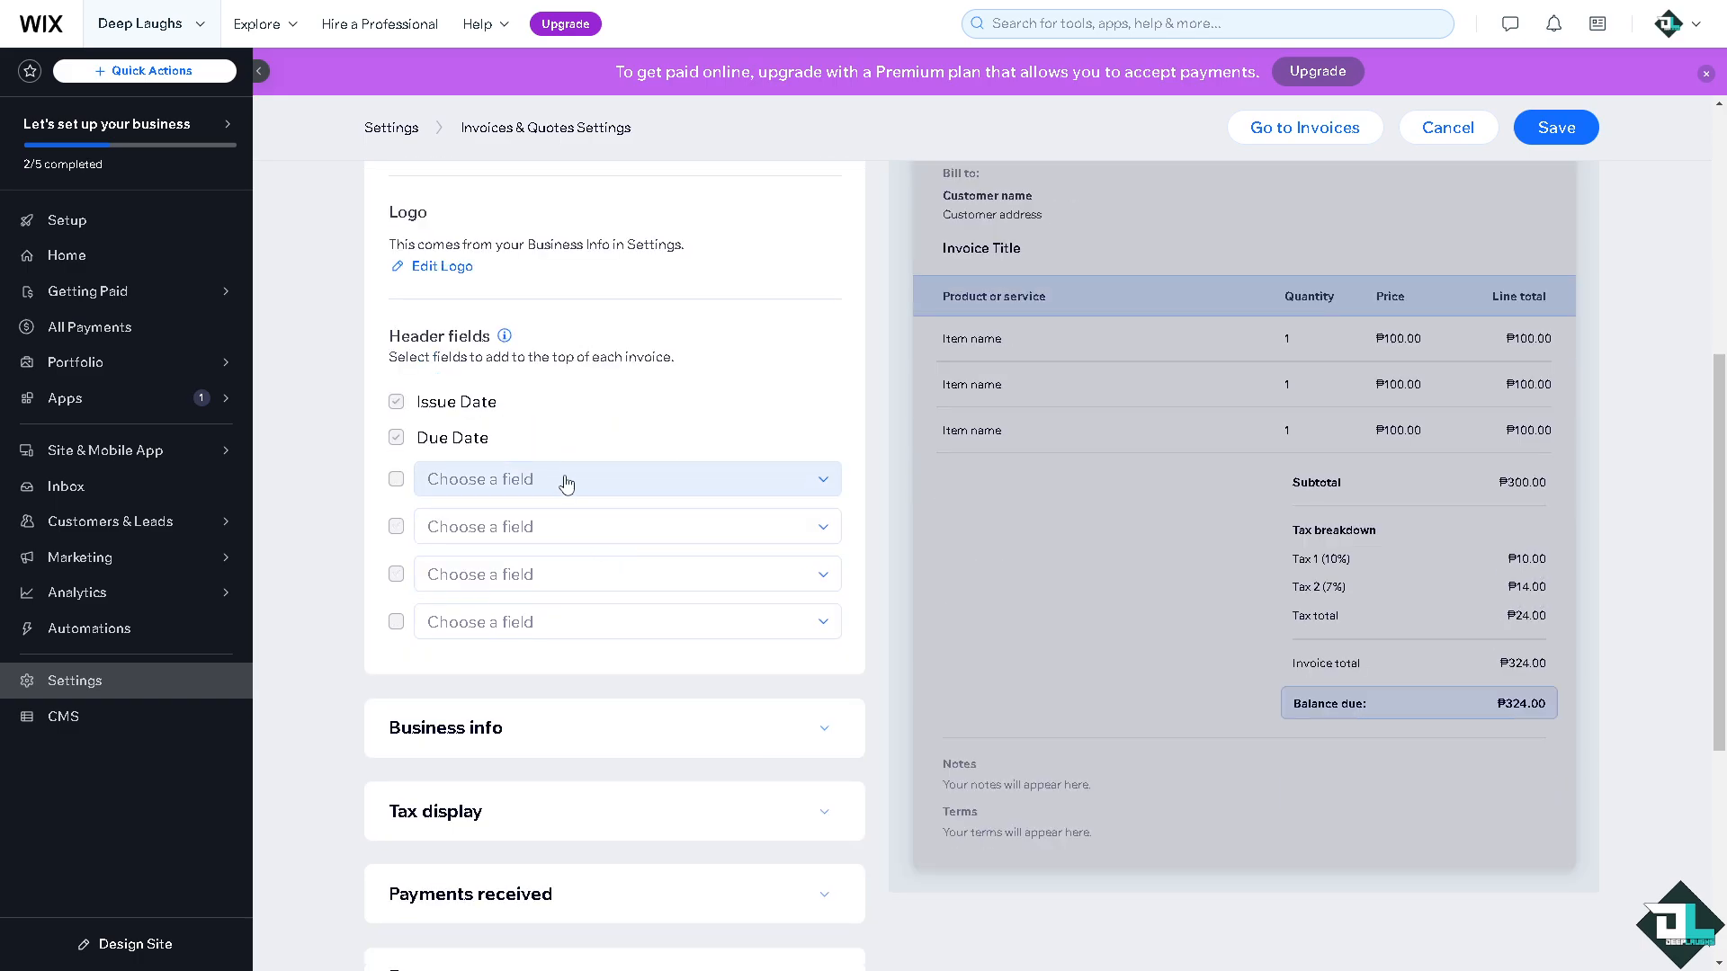
# Check the extra header fields in the Choose a field list without adding one.
pyautogui.click(565, 484)
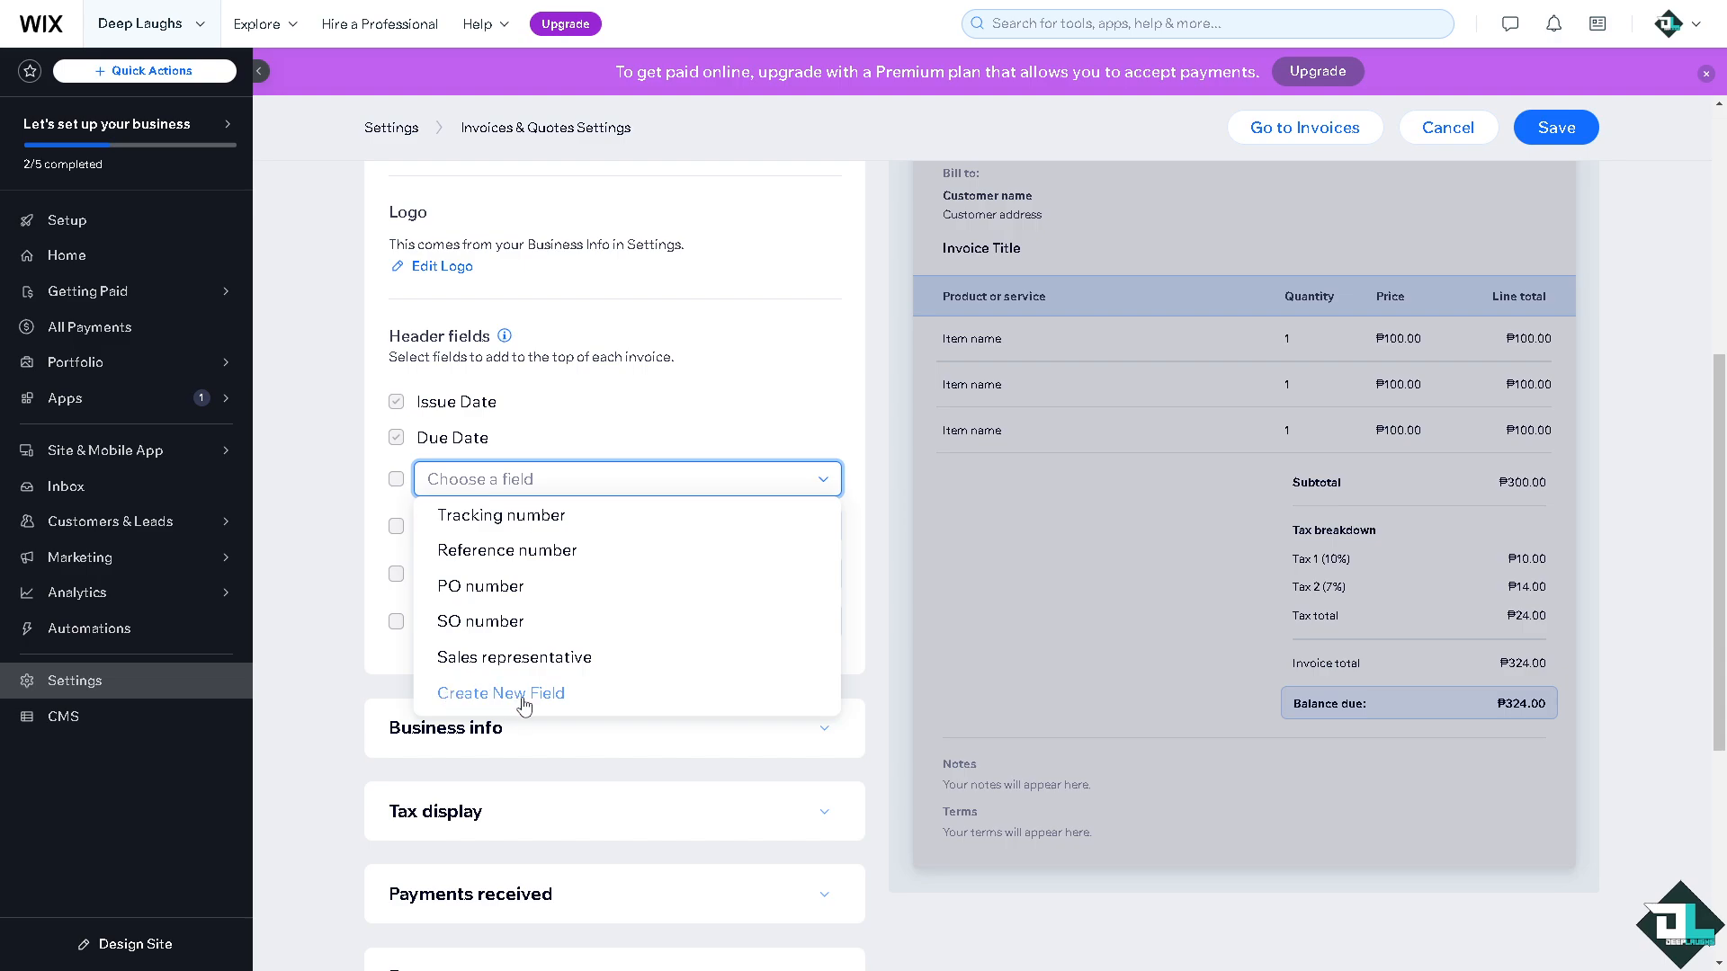
pyautogui.click(302, 590)
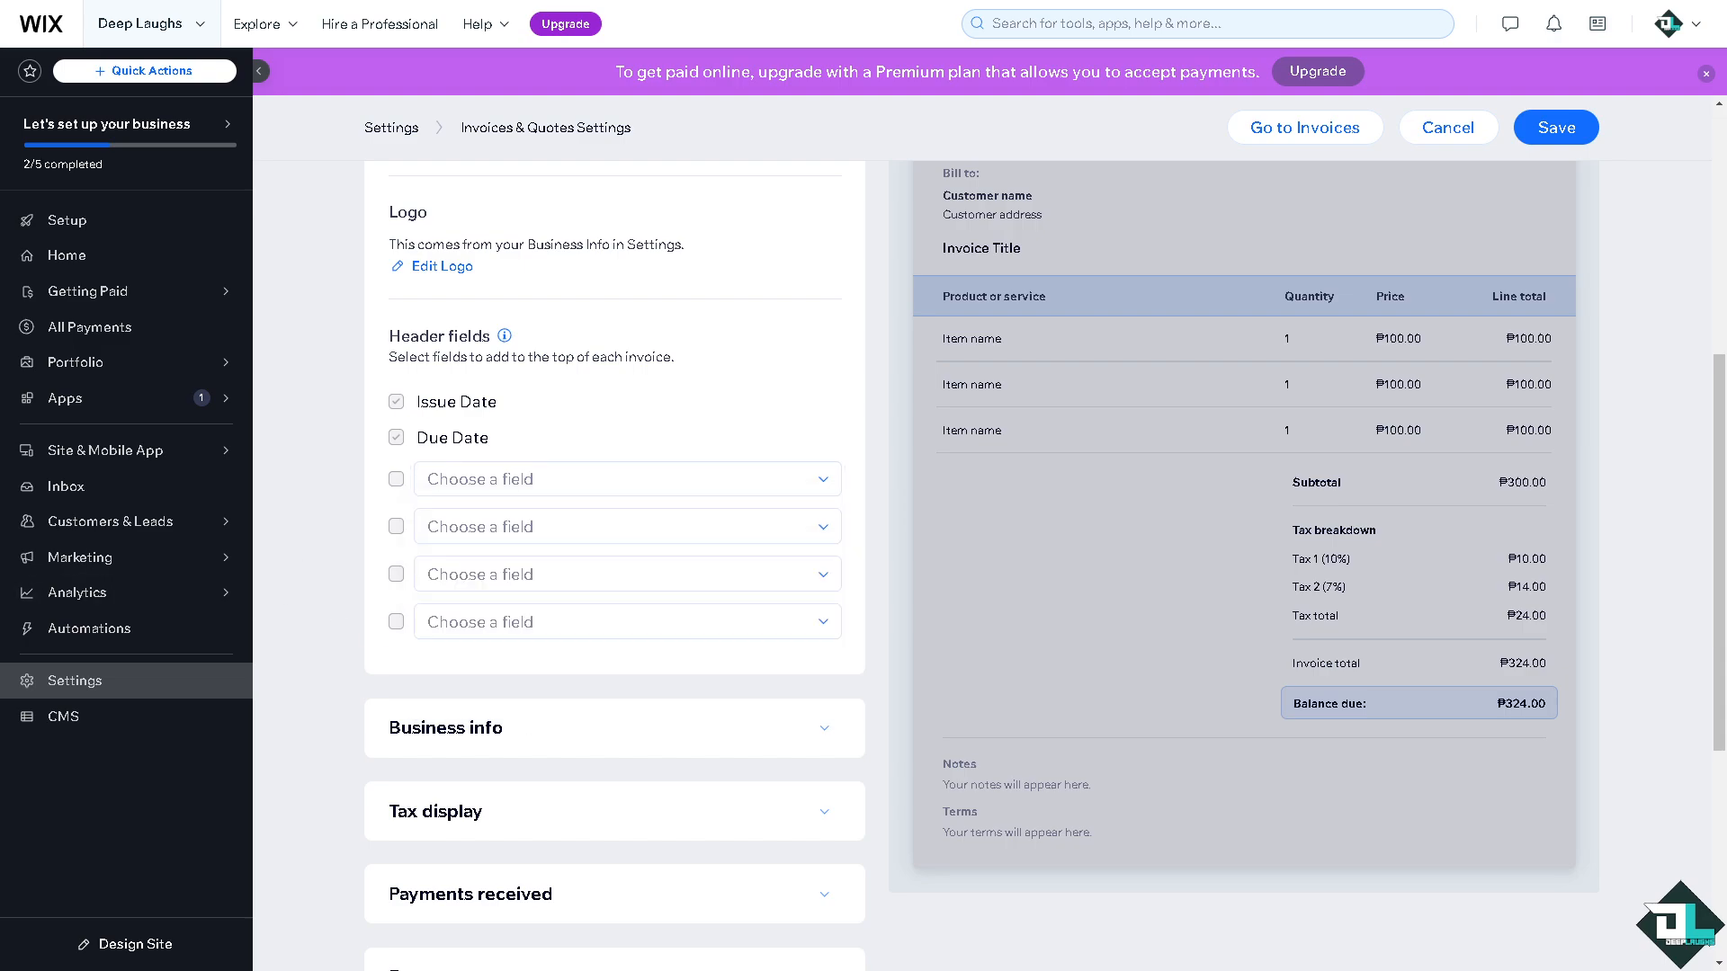
pyautogui.scroll(-2, 540, 620)
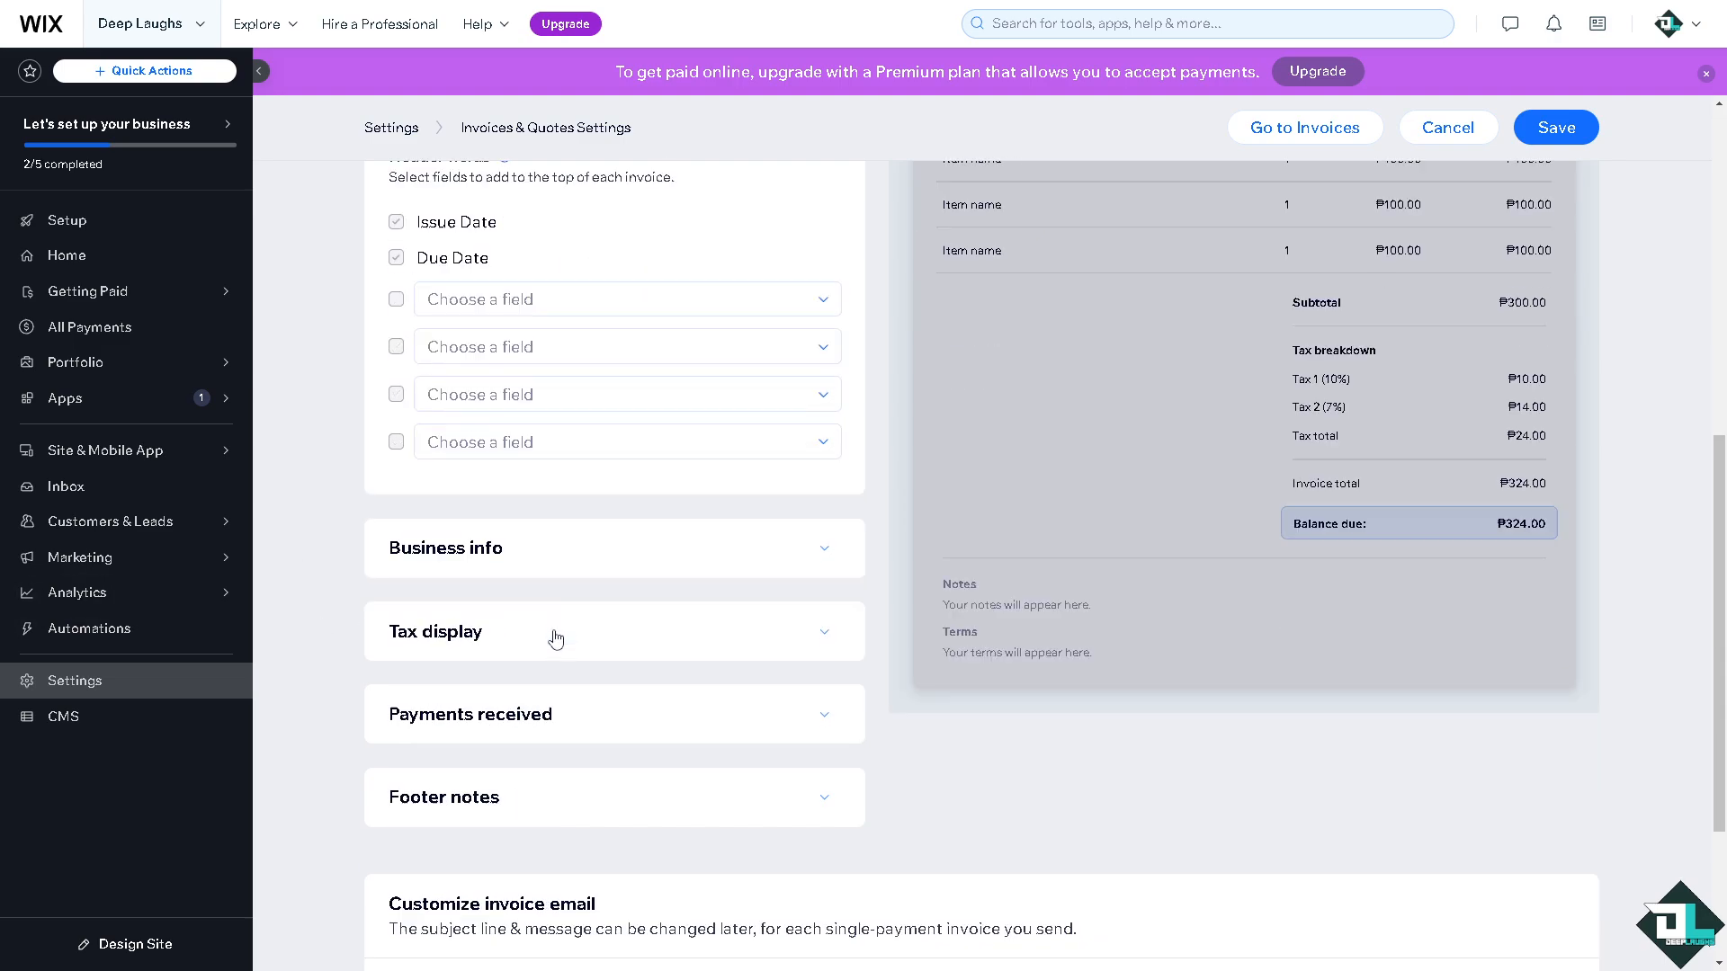
pyautogui.scroll(-2, 589, 569)
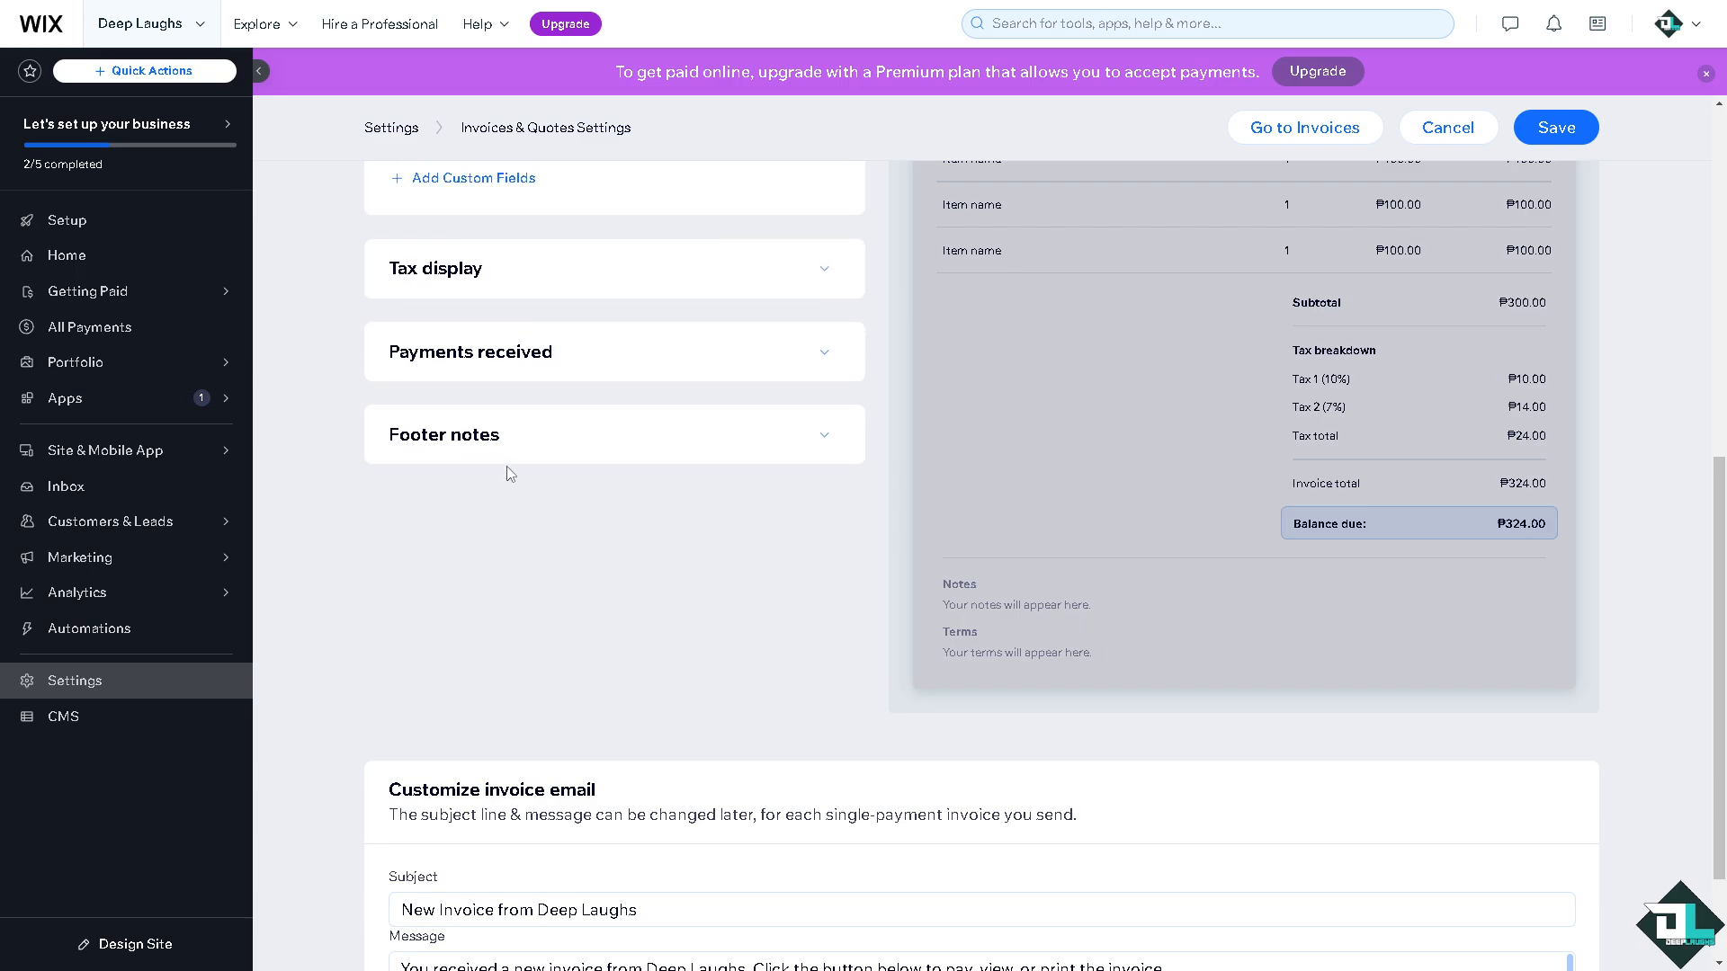
# Expand the Tax display, Payments received and Footer notes sections.
pyautogui.click(494, 278)
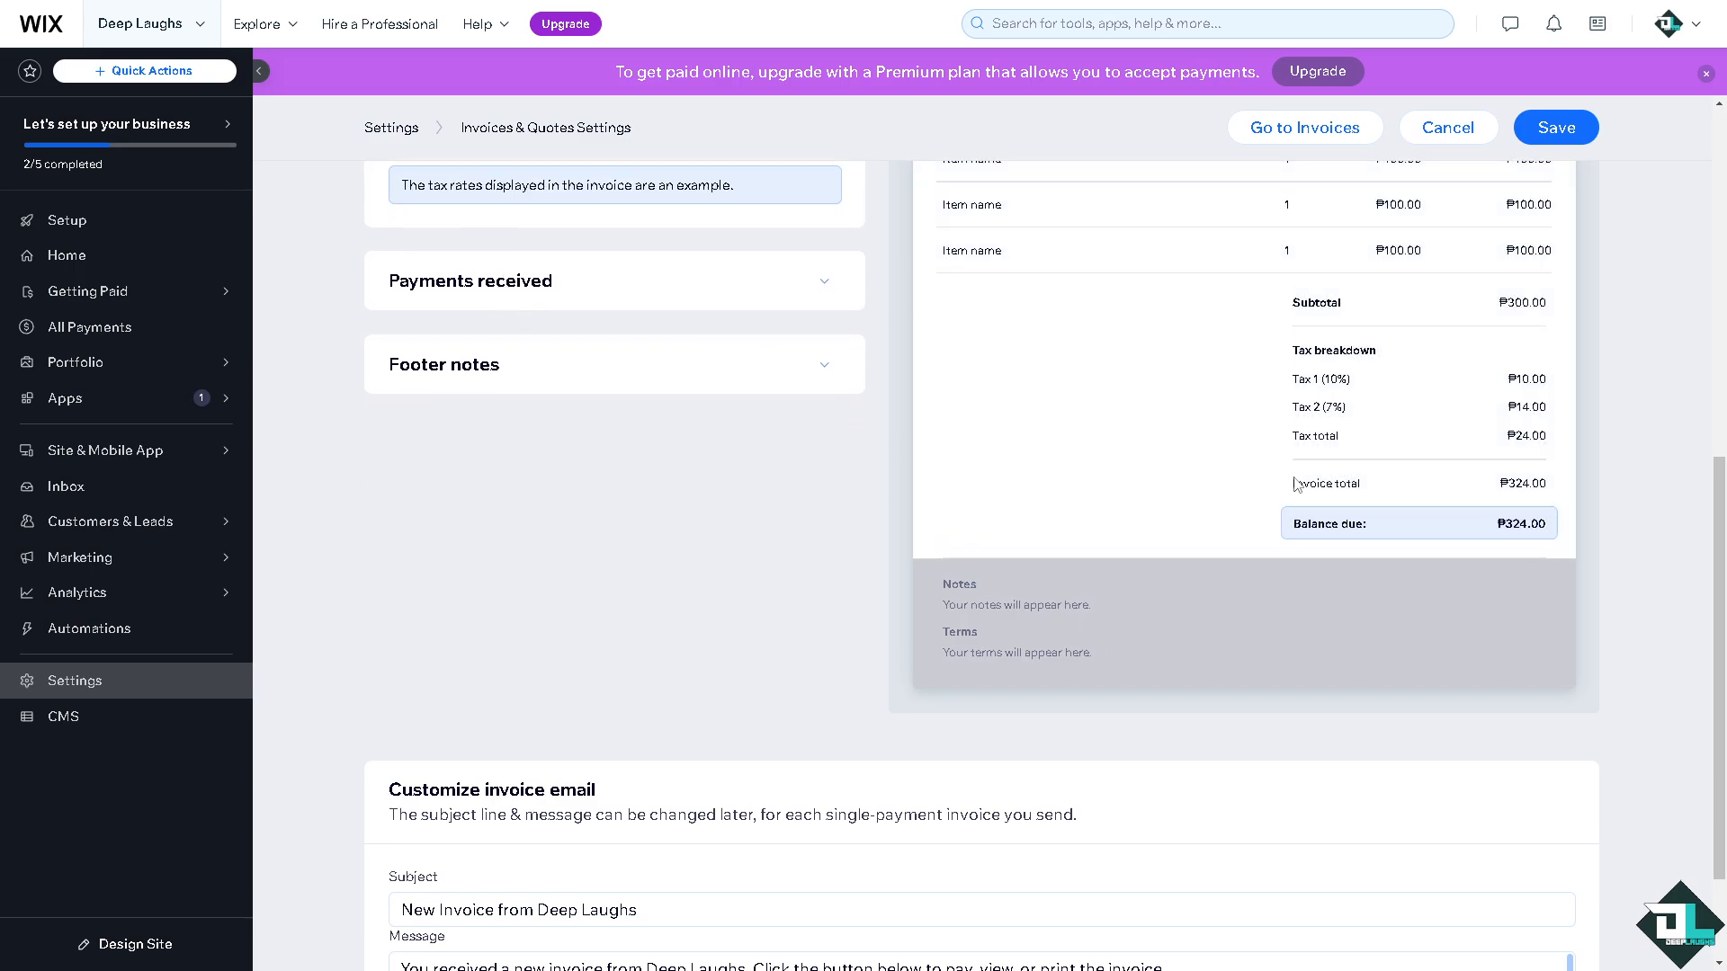
pyautogui.click(536, 270)
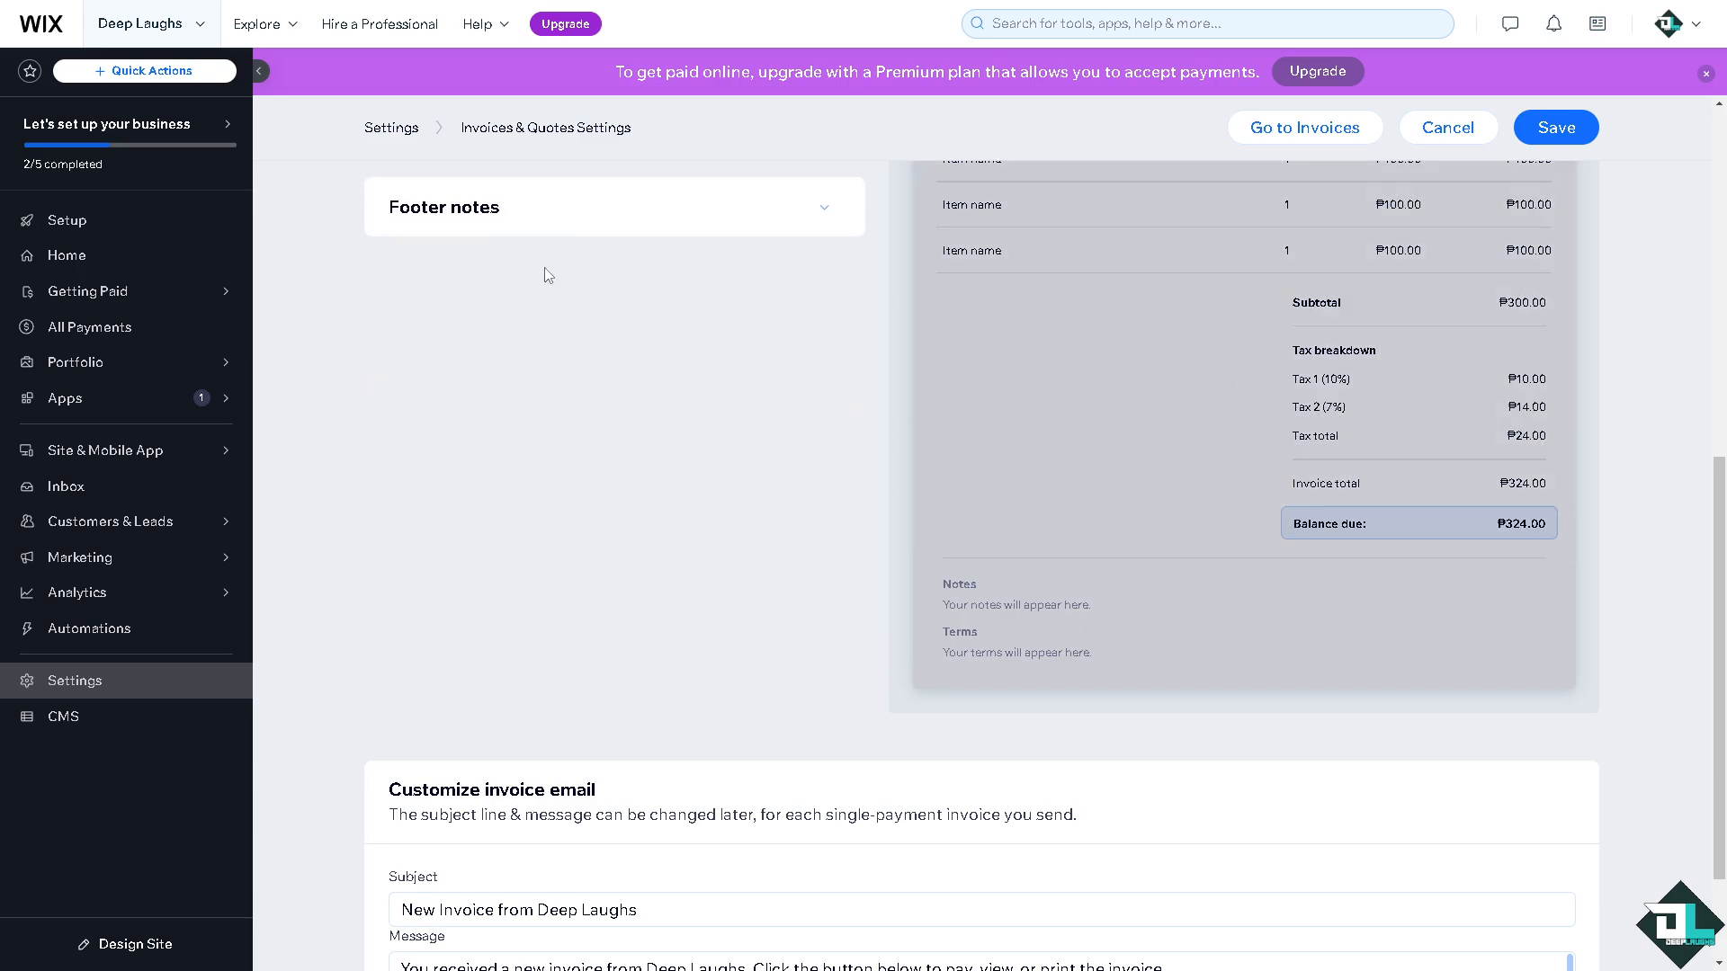
pyautogui.click(495, 218)
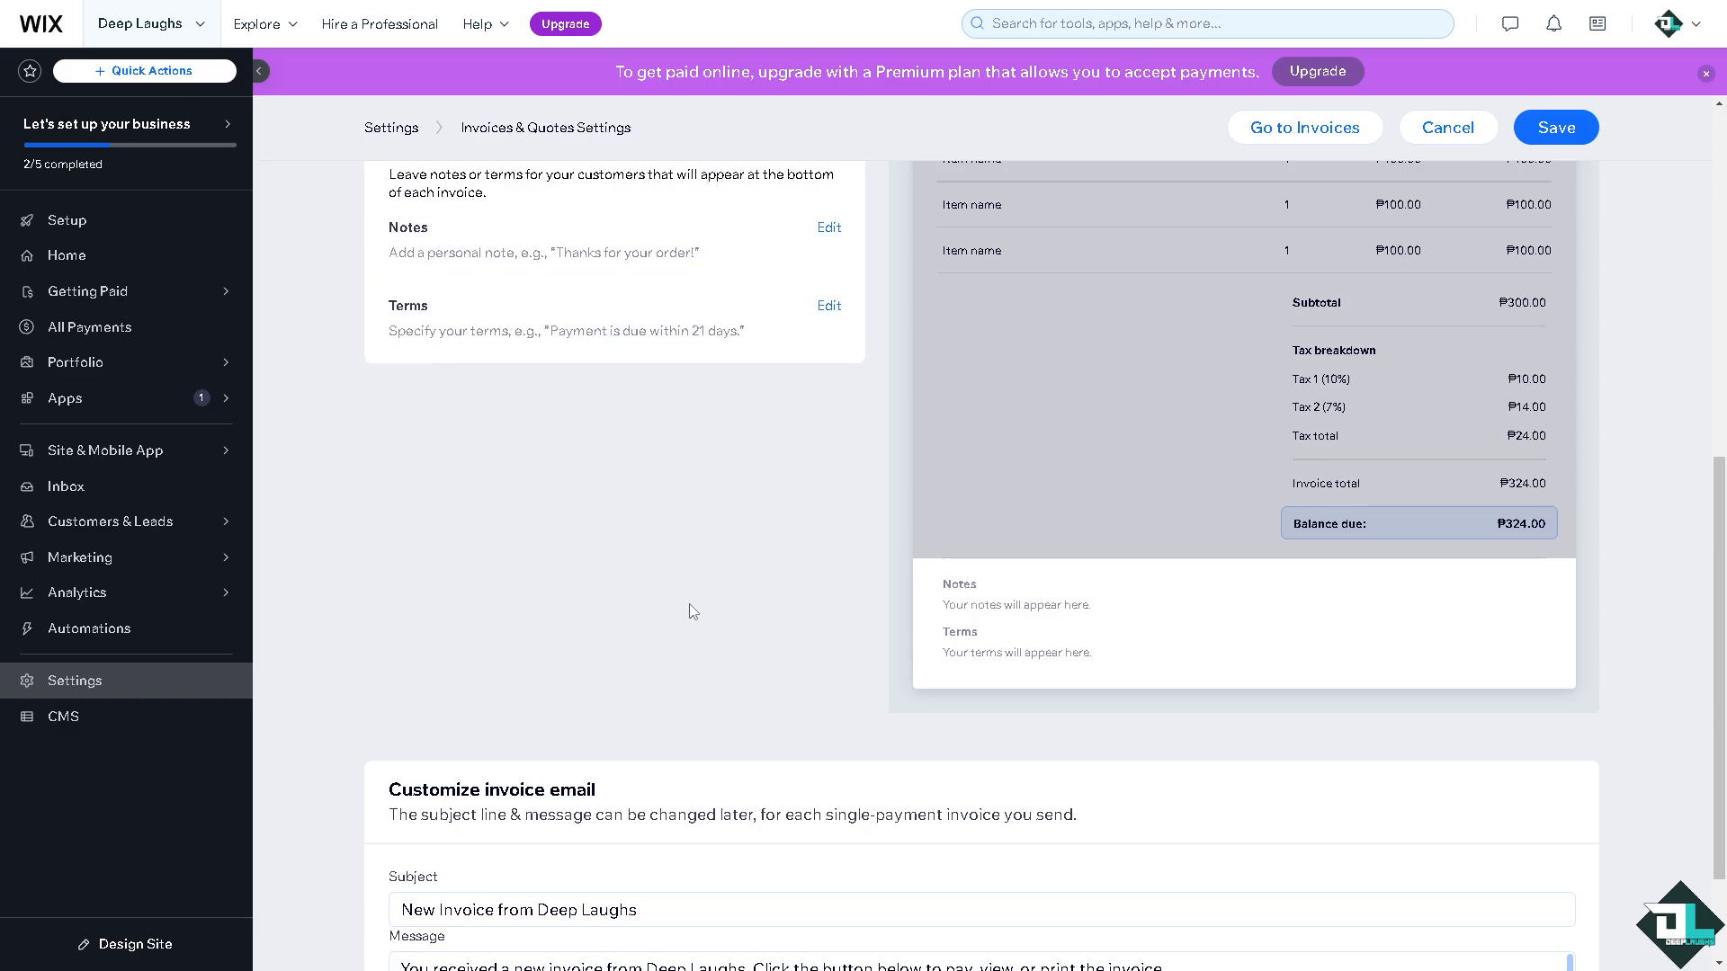
pyautogui.scroll(-2, 689, 602)
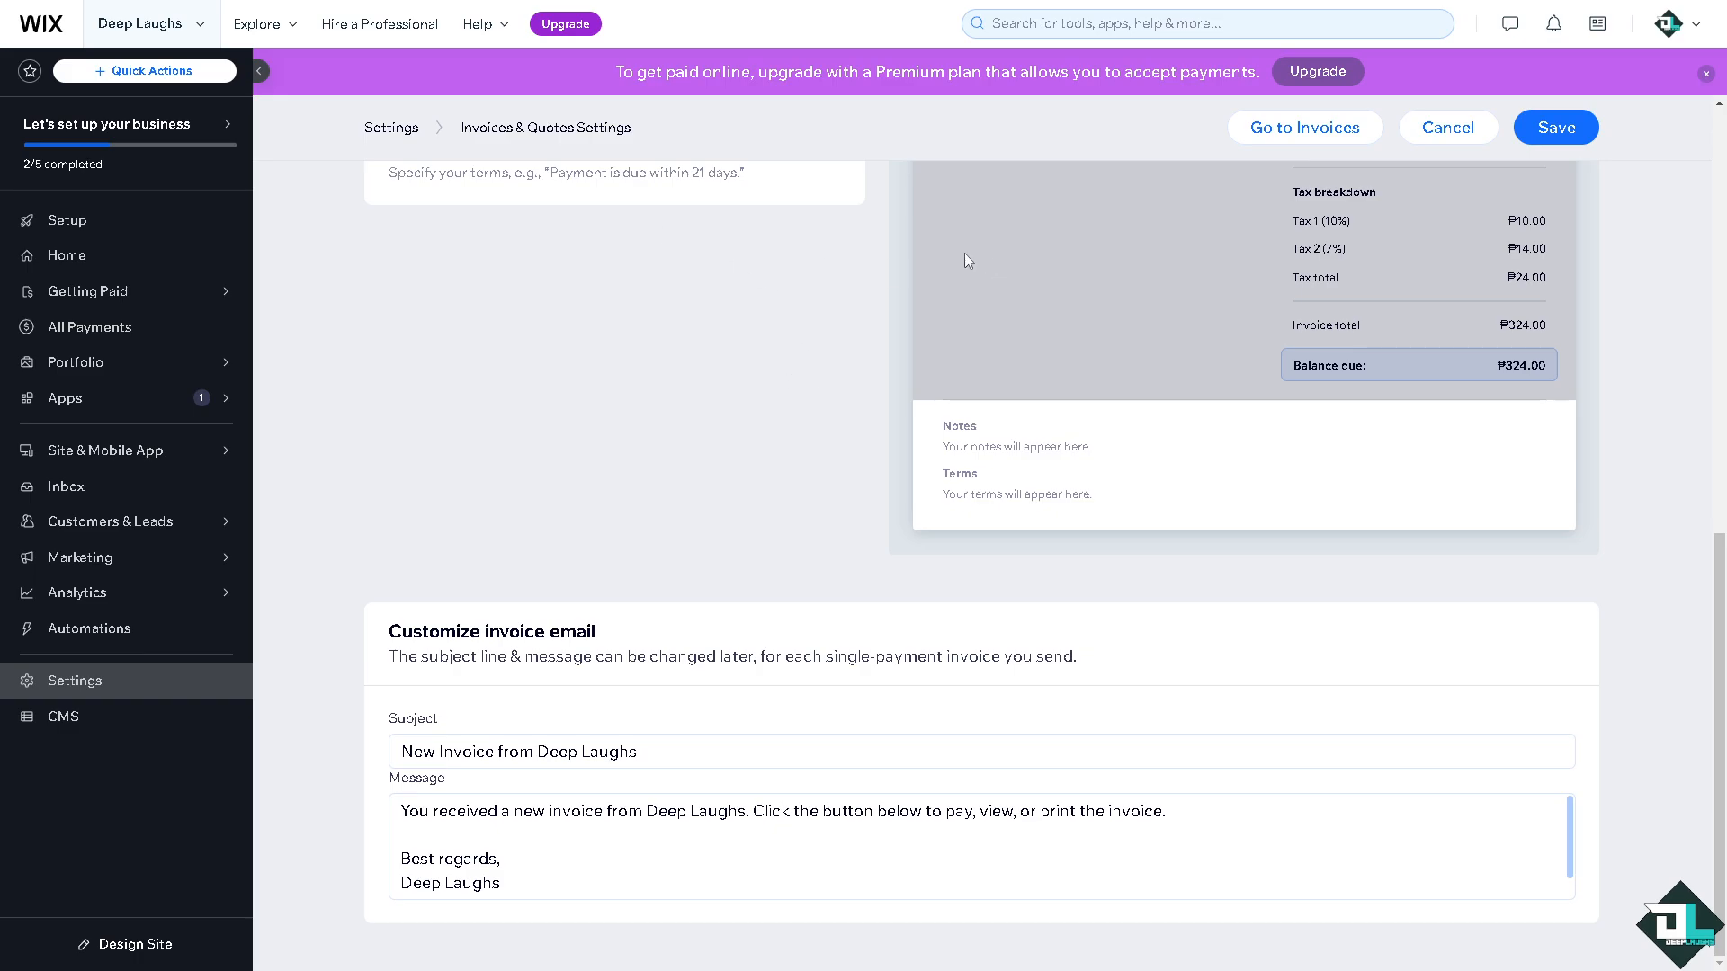
pyautogui.scroll(15, 702, 297)
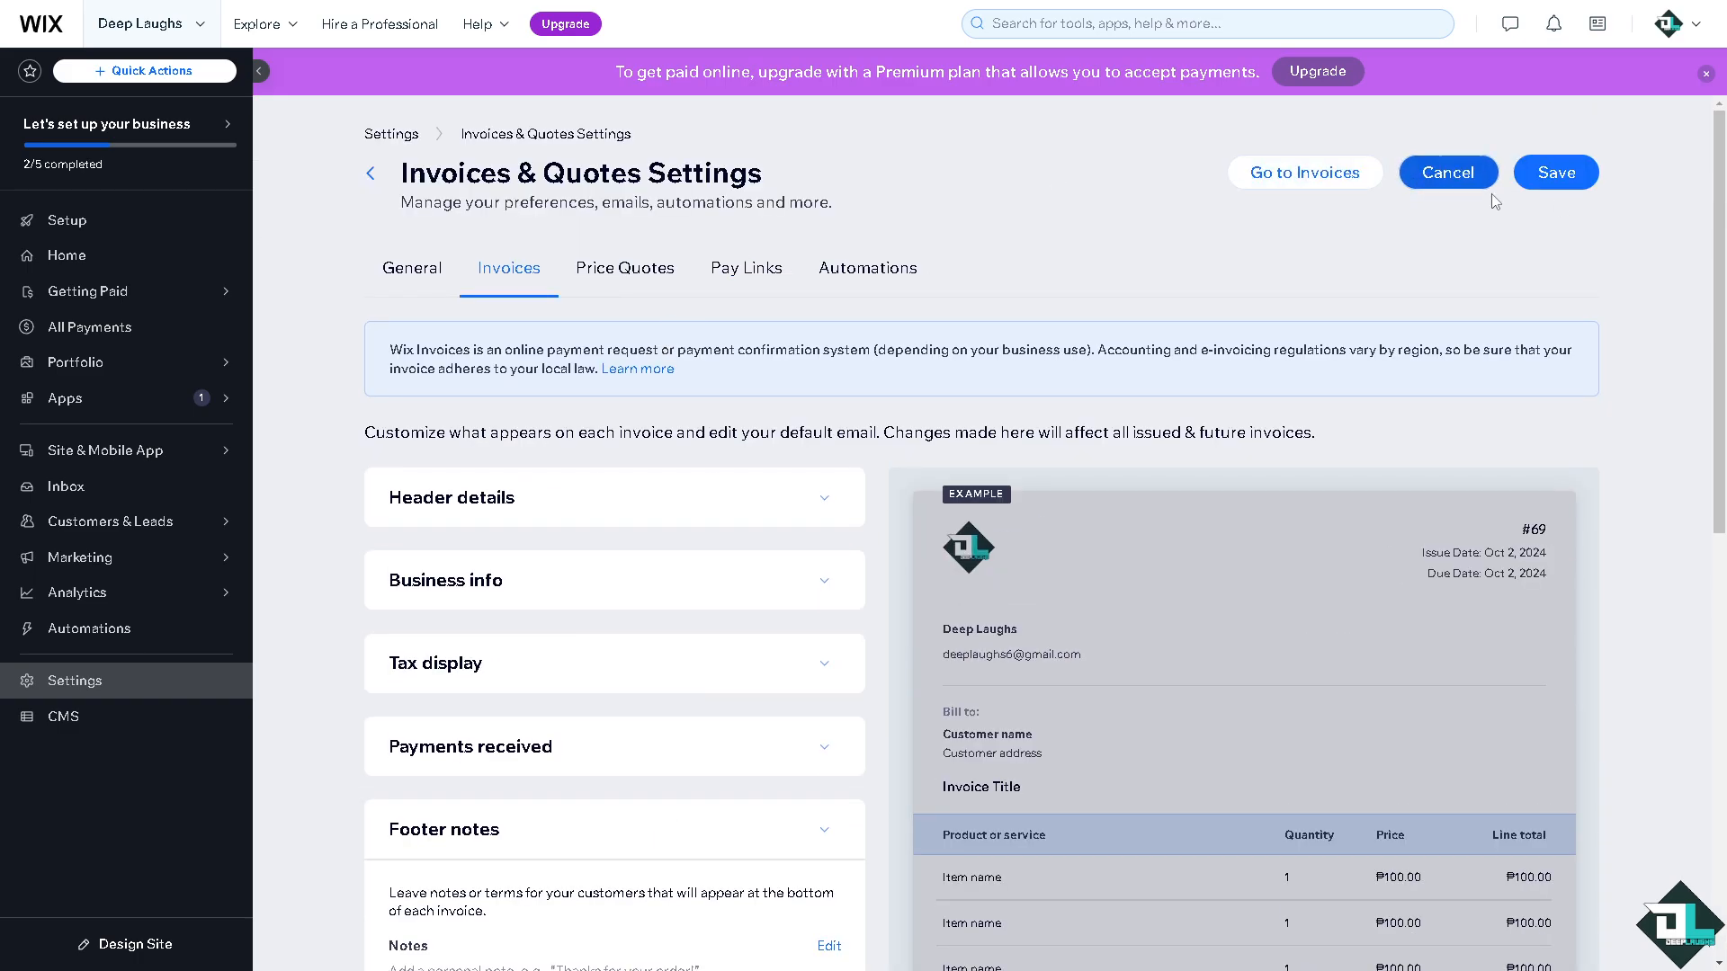
# Save the settings with numbering starting at 69 and return to the Invoices list.
pyautogui.click(1584, 184)
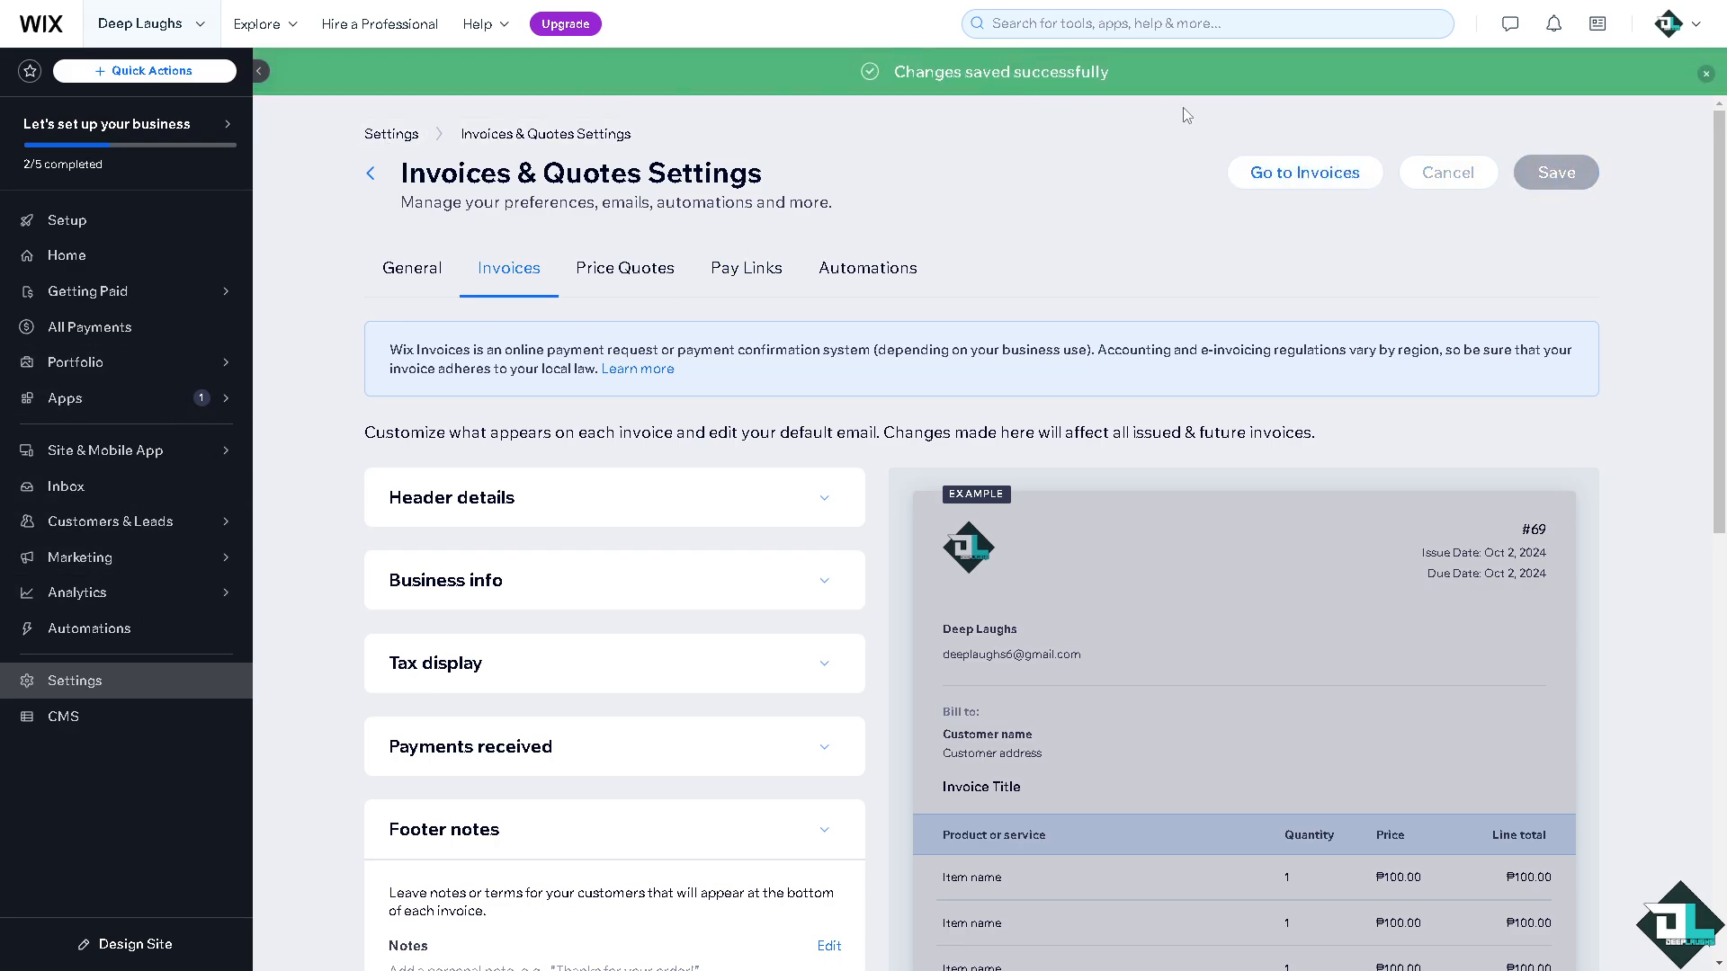
pyautogui.click(1287, 179)
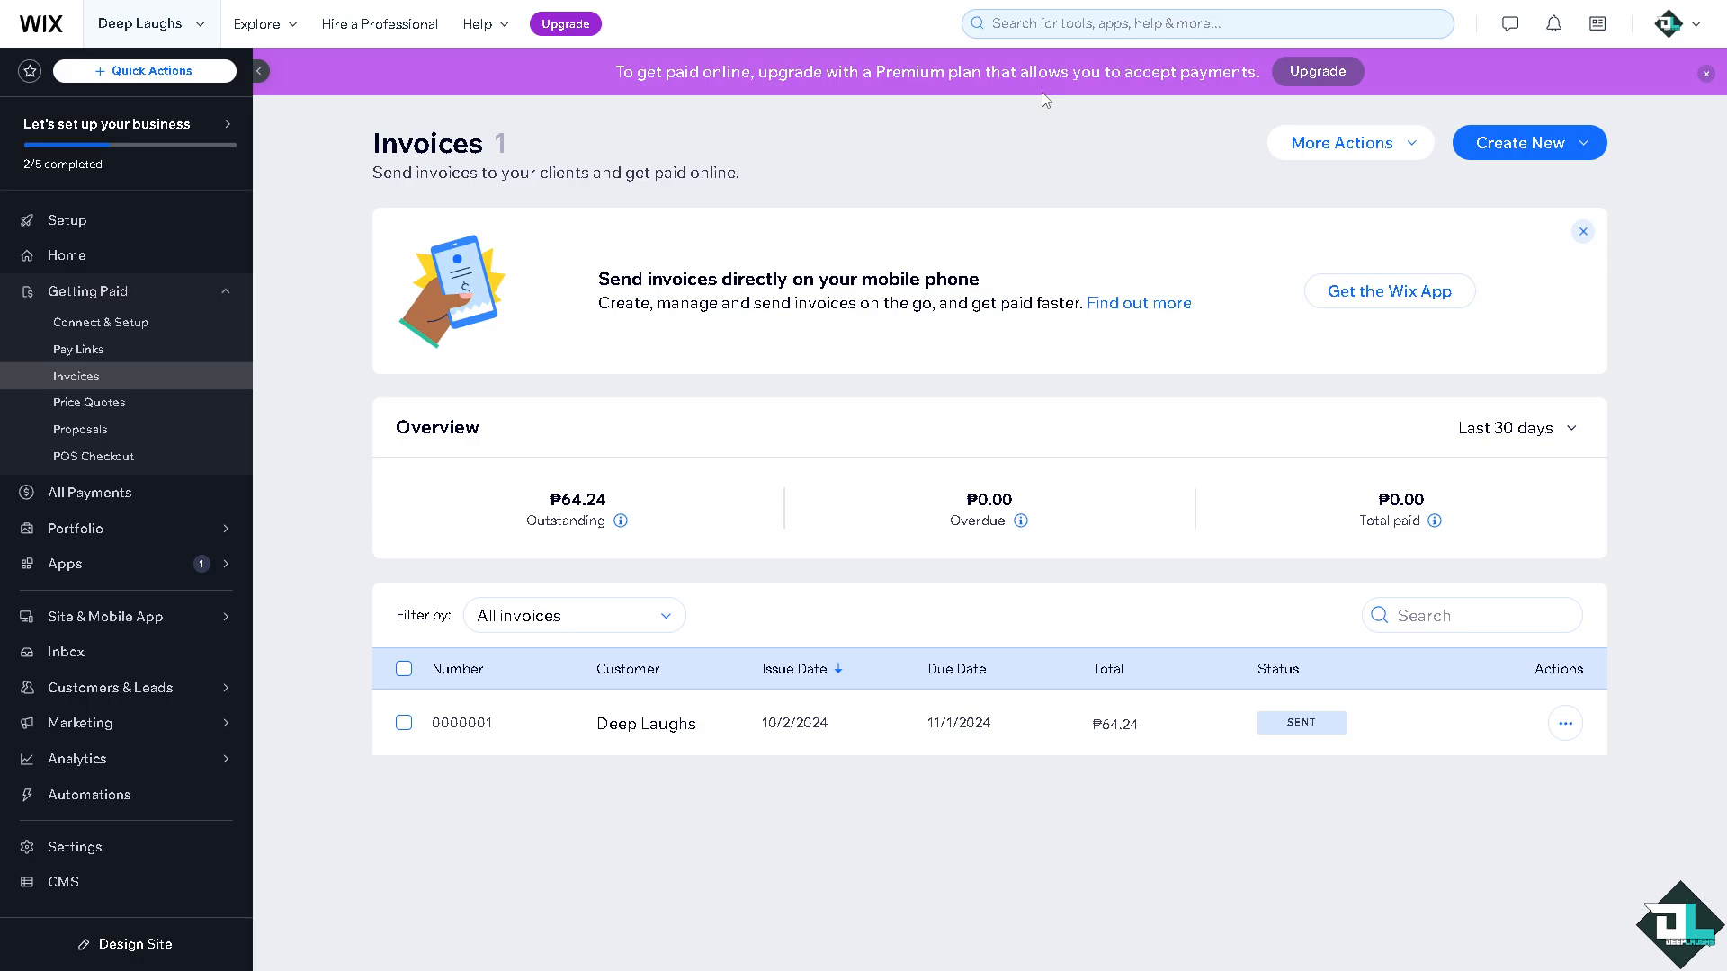
# Open the Premium plan comparison from the purple banner's Upgrade button.
pyautogui.click(1328, 71)
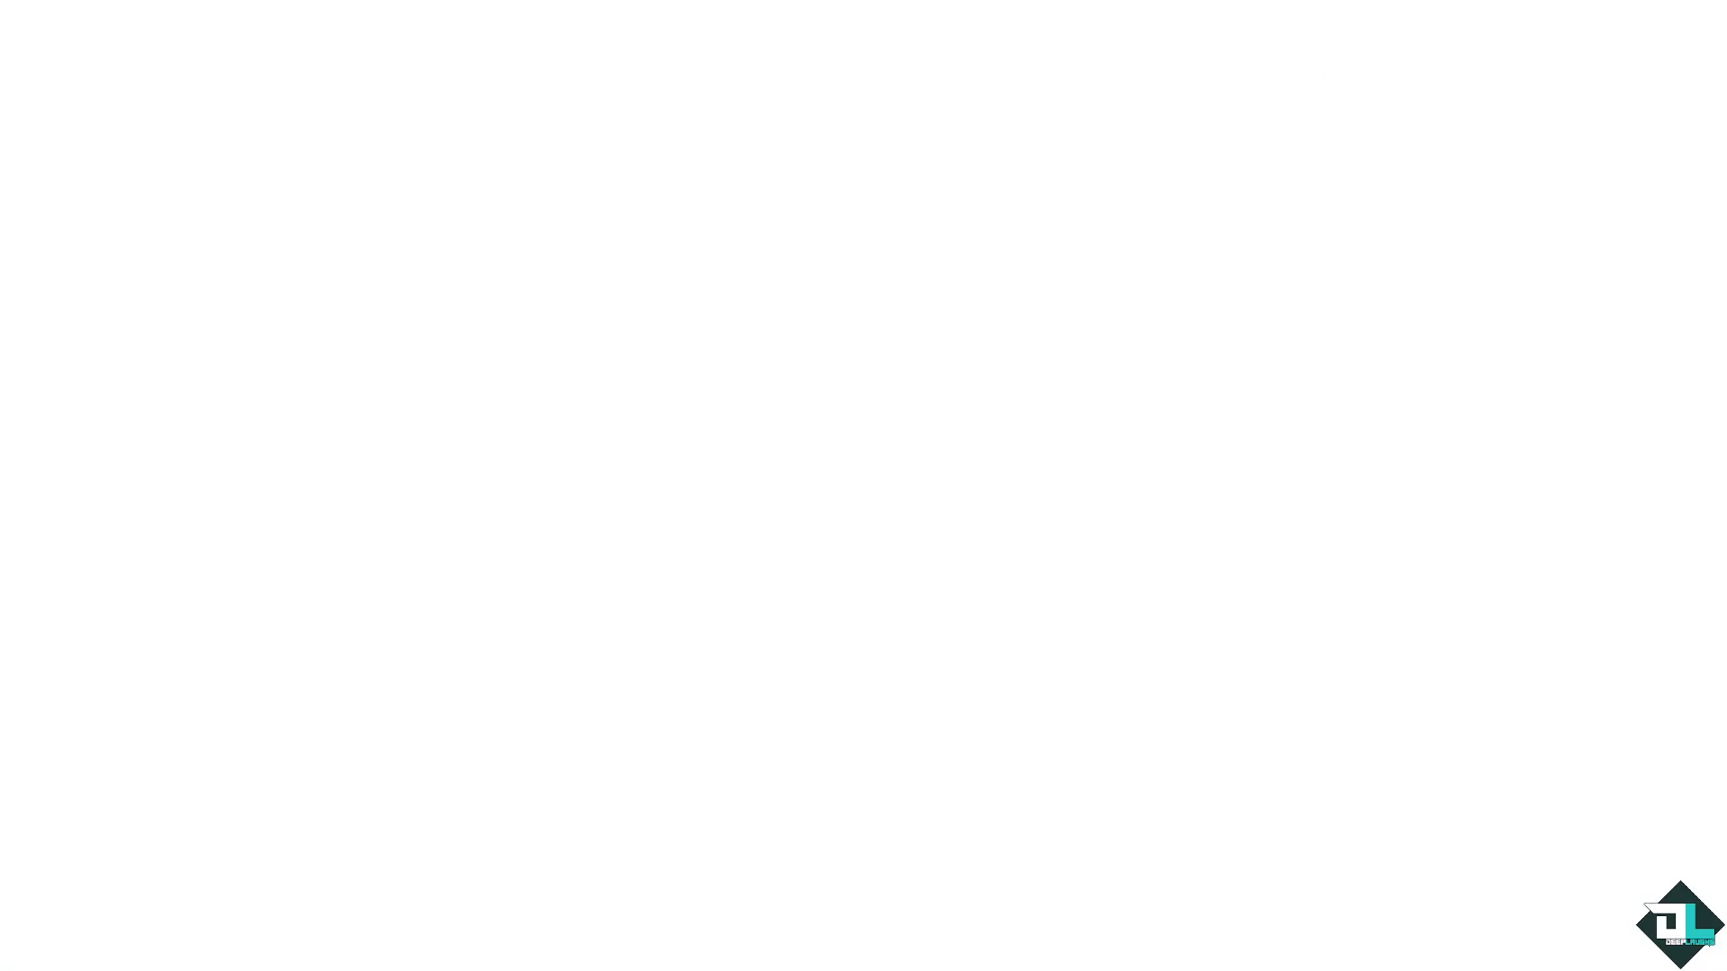